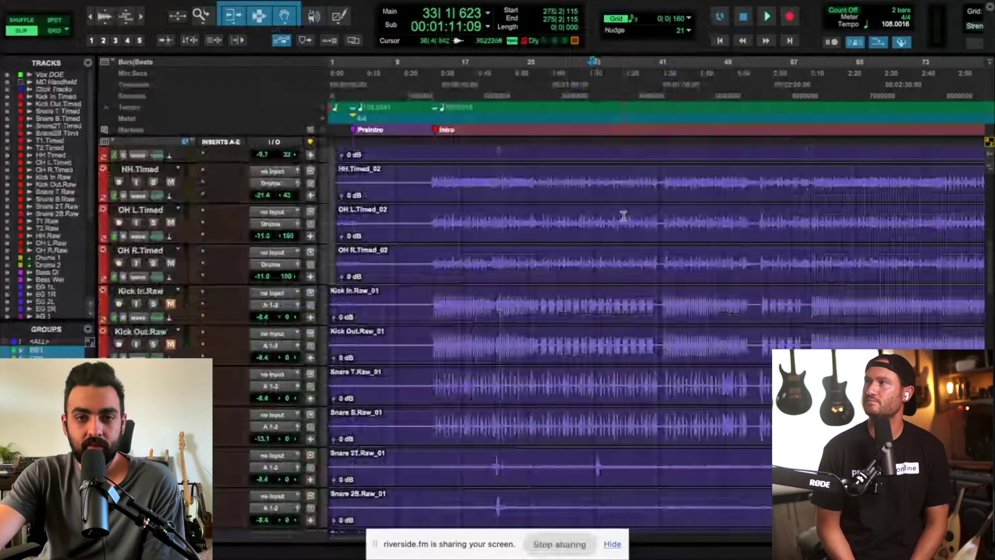
# Review the timed and raw drum tracks through the track list and across the full song timeline.
pyautogui.scroll(15, 624, 216)
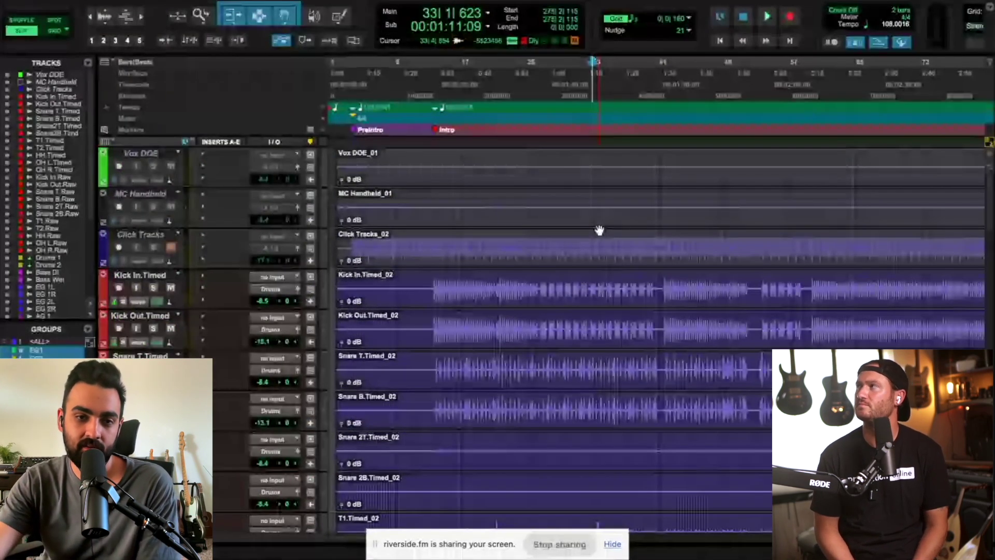
pyautogui.scroll(-2, 444, 265)
pyautogui.scroll(-8, 443, 266)
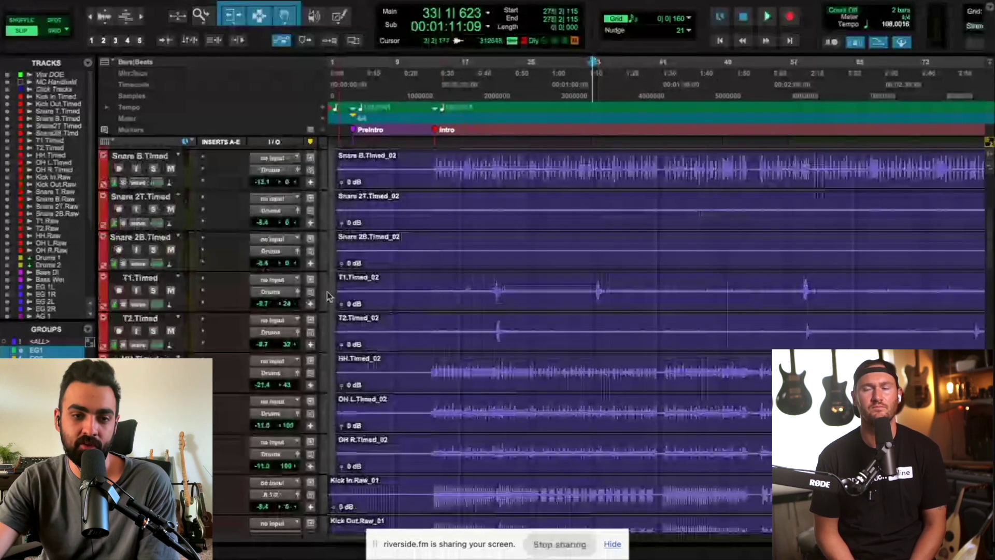
pyautogui.scroll(-5, 231, 302)
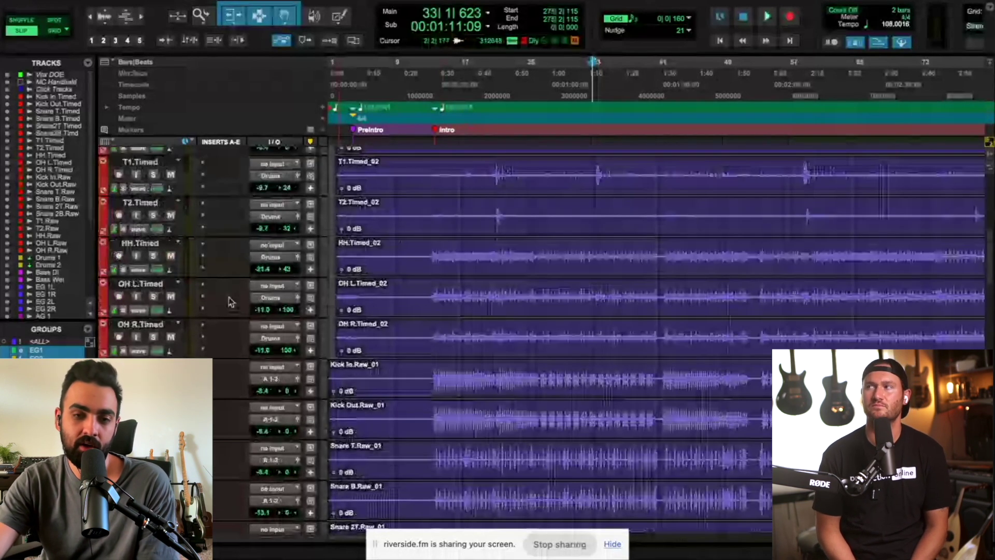
pyautogui.scroll(-3, 231, 302)
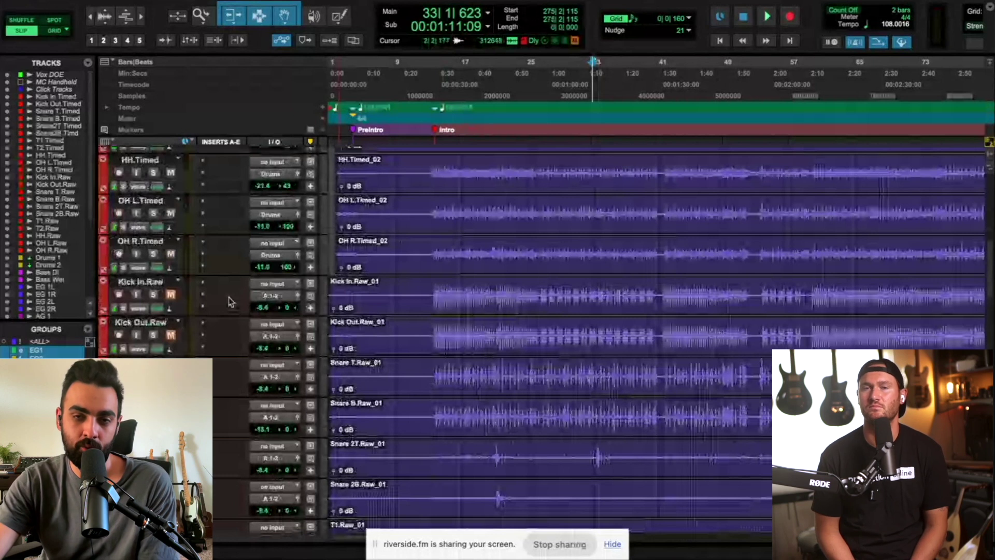
pyautogui.scroll(-1, 231, 302)
pyautogui.scroll(-1, 629, 310)
pyautogui.hscroll(2, 629, 310)
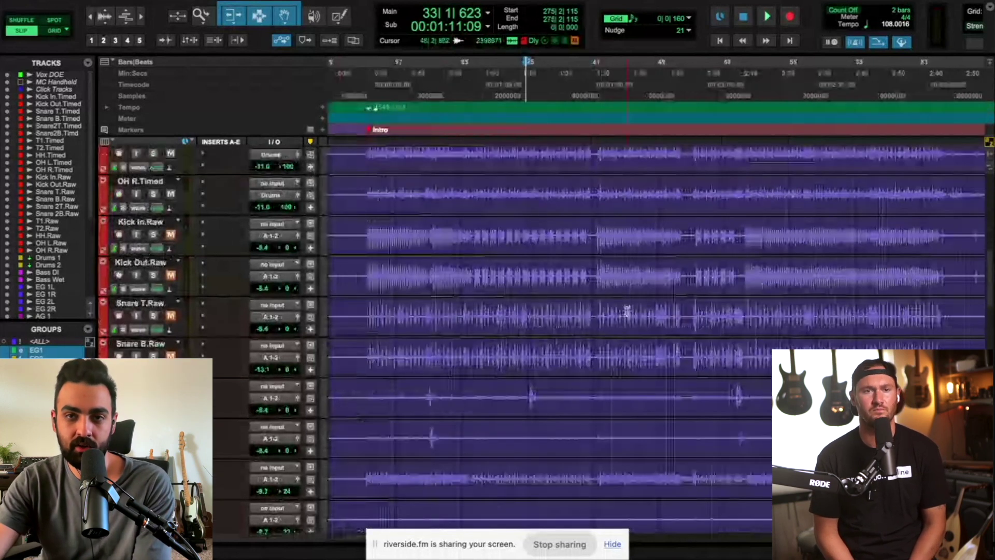
pyautogui.press('r')
pyautogui.press('r')
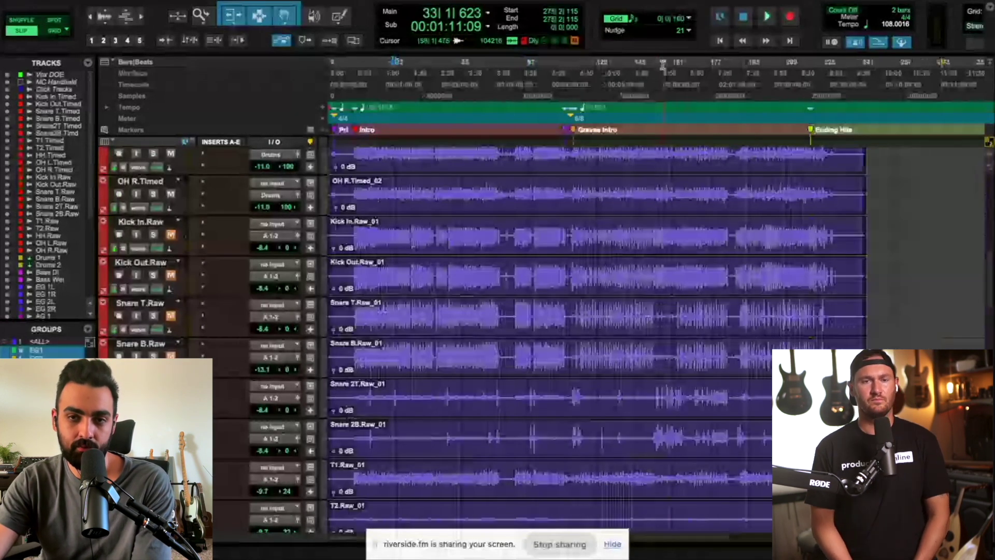
pyautogui.scroll(-1, 652, 180)
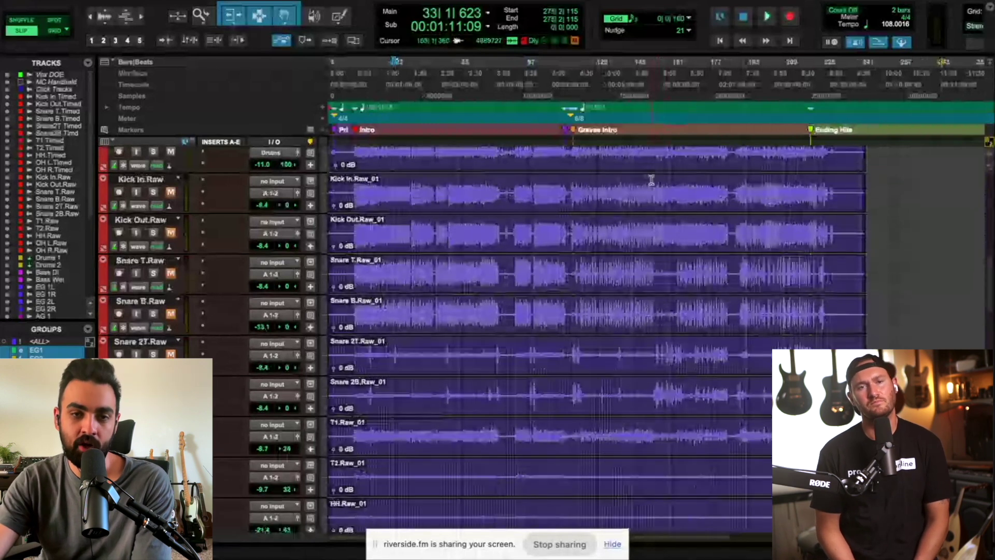
pyautogui.scroll(-1, 652, 180)
pyautogui.scroll(-4, 652, 180)
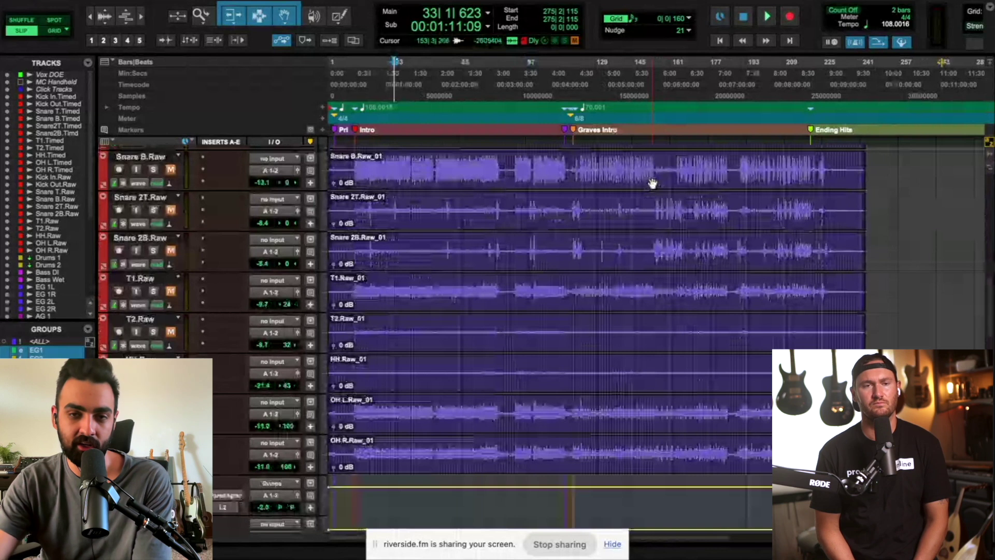
pyautogui.scroll(3, 653, 183)
pyautogui.scroll(2, 654, 191)
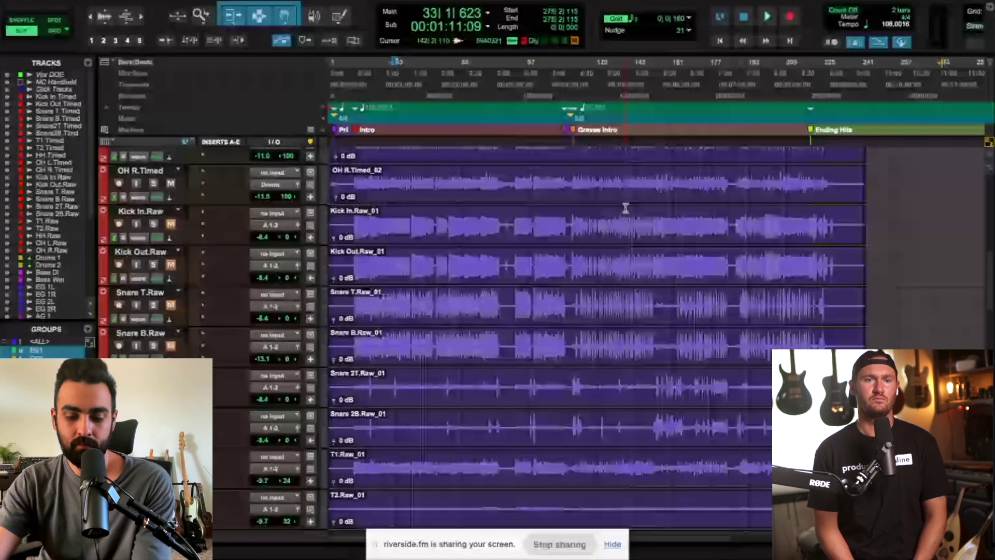
# Move the playhead to the Intro marker and examine the raw drum hits around it.
pyautogui.press('t')
pyautogui.press('t')
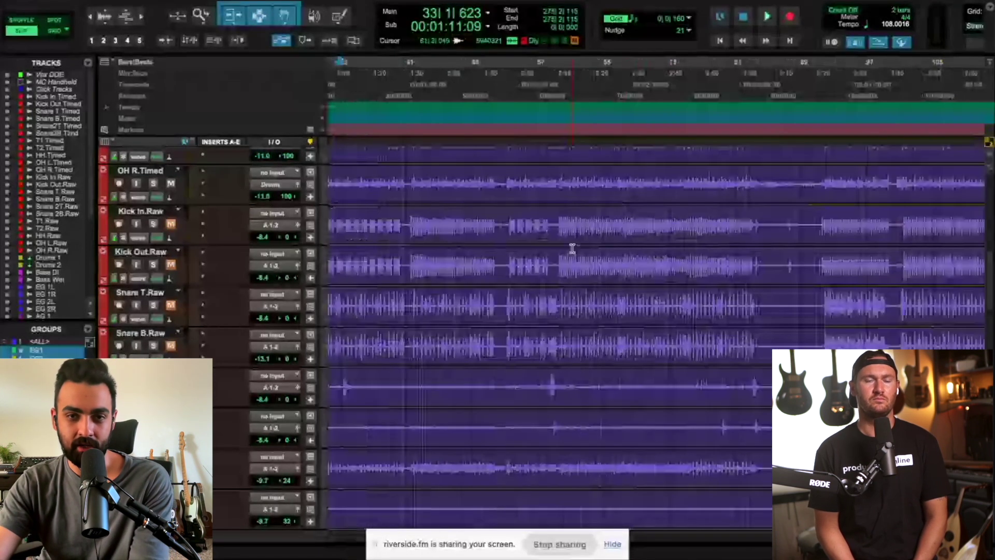
pyautogui.hscroll(-5, 572, 249)
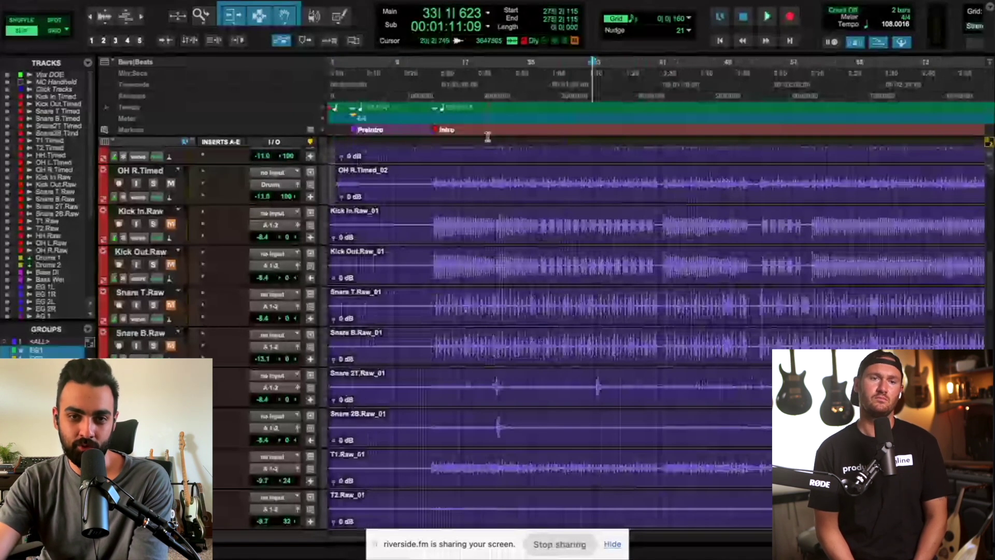
pyautogui.click(440, 127)
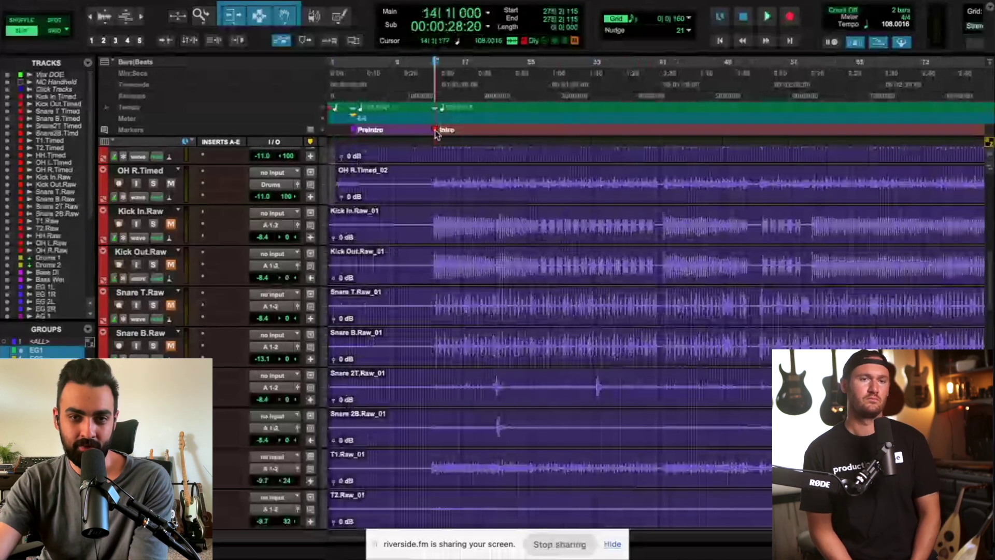
pyautogui.scroll(1, 467, 141)
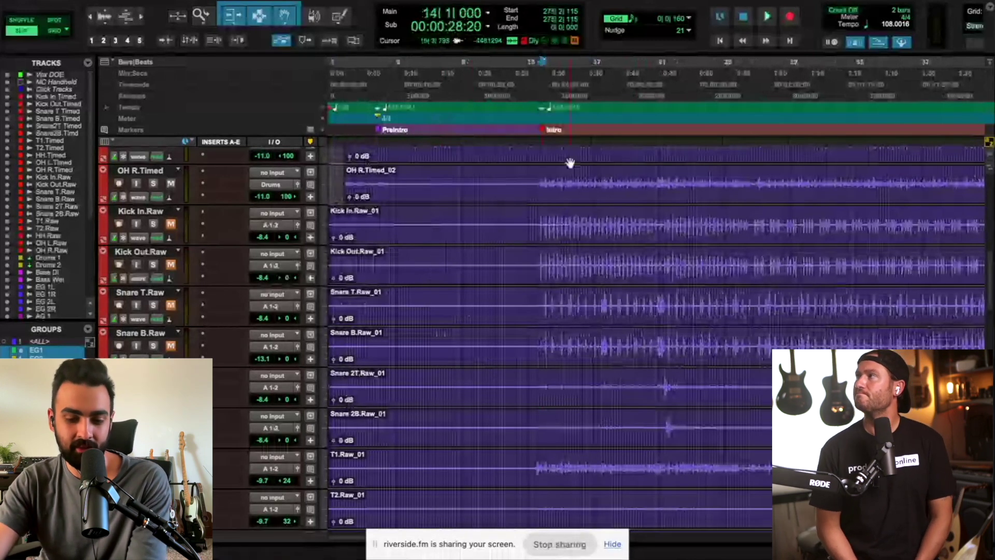
pyautogui.scroll(1, 570, 163)
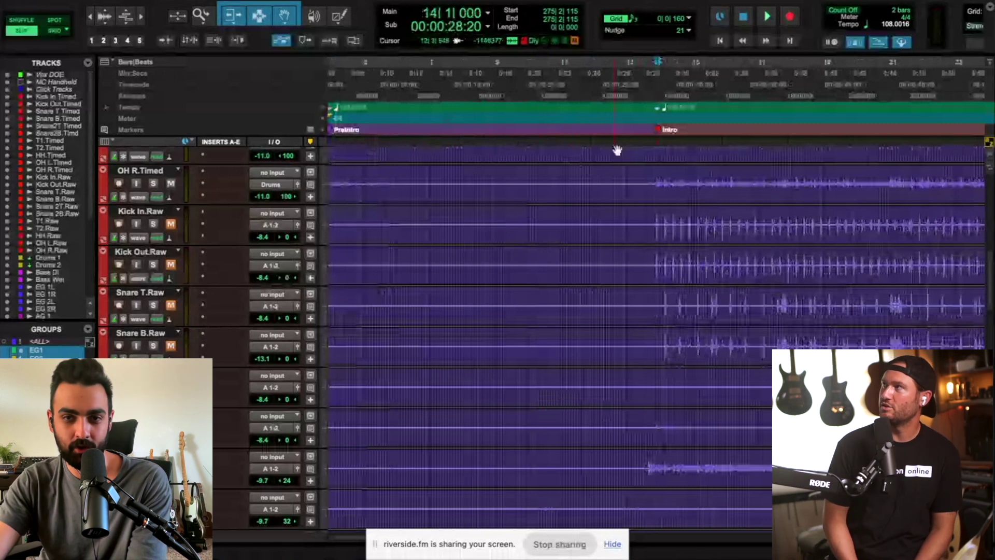
pyautogui.scroll(1, 619, 148)
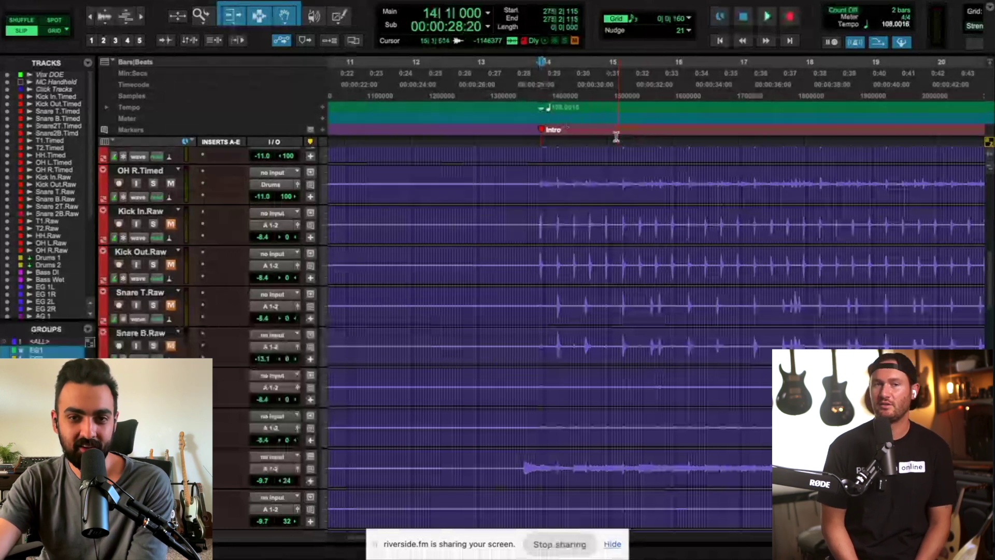
pyautogui.scroll(-1, 605, 118)
pyautogui.scroll(-1, 606, 118)
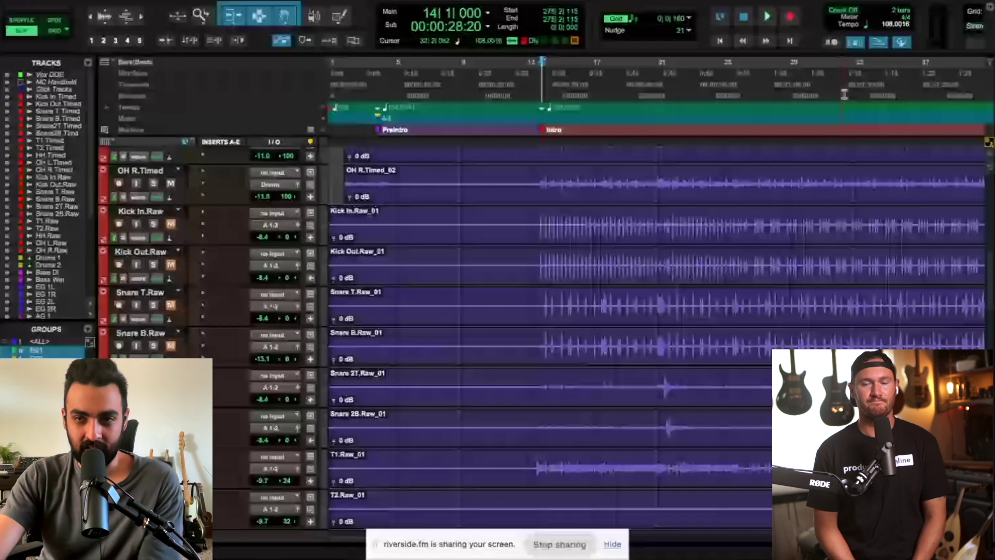
# Set the grid value to 1 bar and enable Grid mode for working in the PreIntro section.
pyautogui.click(902, 43)
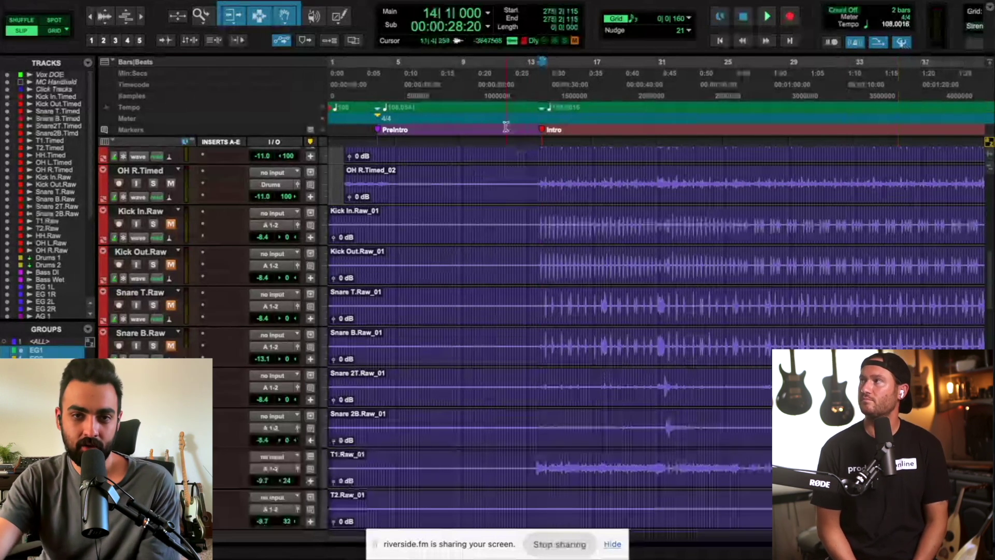
pyautogui.click(478, 110)
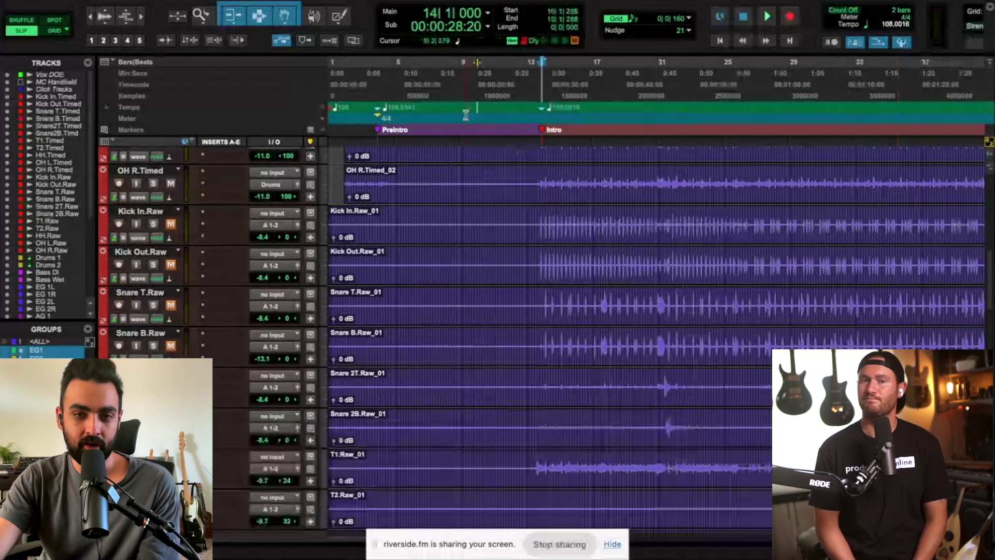
pyautogui.click(460, 175)
pyautogui.press('t')
pyautogui.press('t')
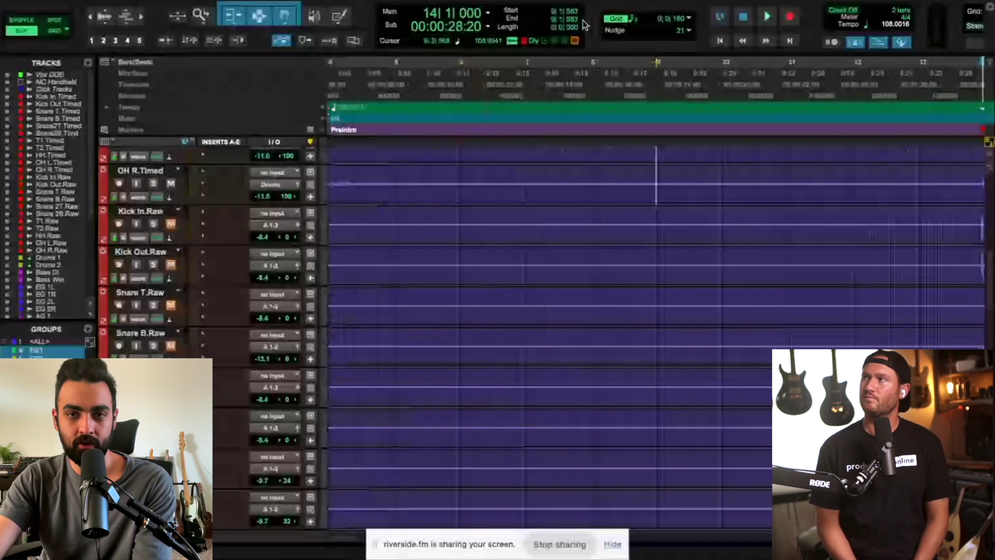
pyautogui.click(674, 18)
pyautogui.click(695, 9)
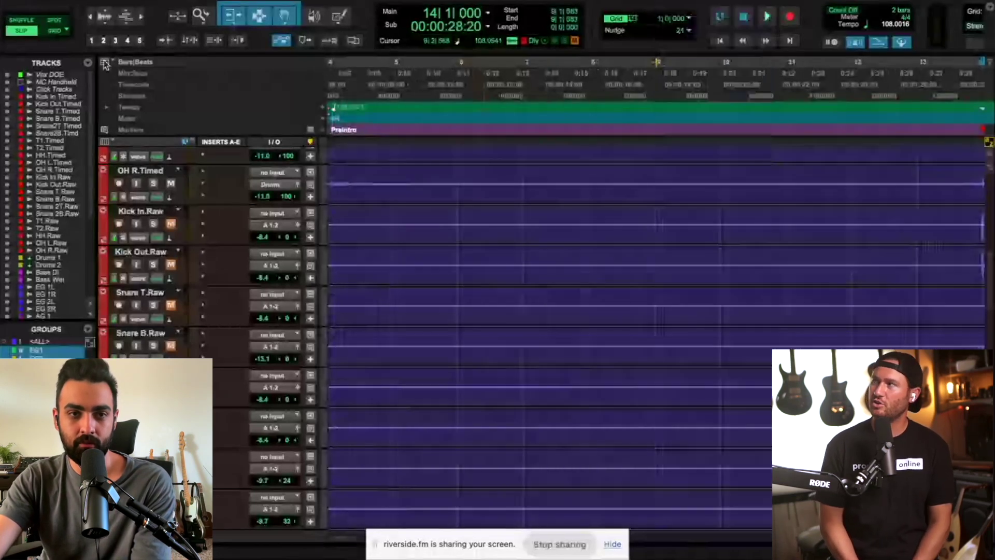
pyautogui.click(60, 32)
# Add a 4/4 Bar|Beat marker at 7|1|000 and shift it slightly along the tempo ruler to alter the tempo.
pyautogui.click(524, 175)
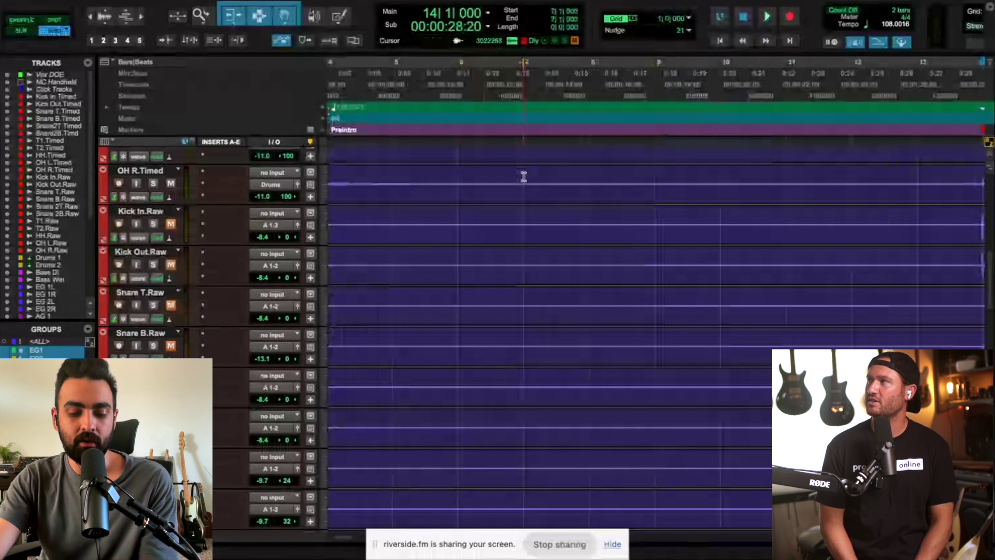
pyautogui.press('super+i')
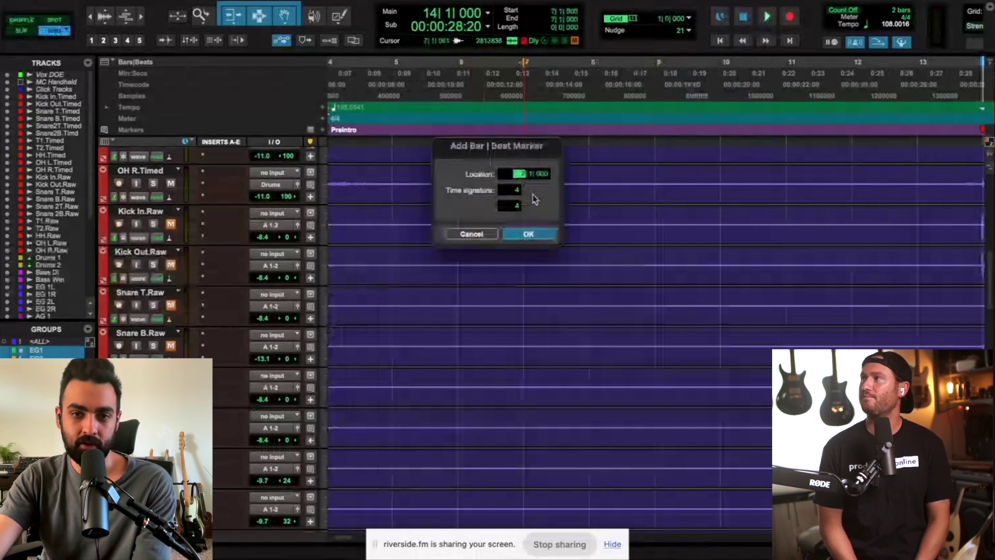
pyautogui.click(531, 236)
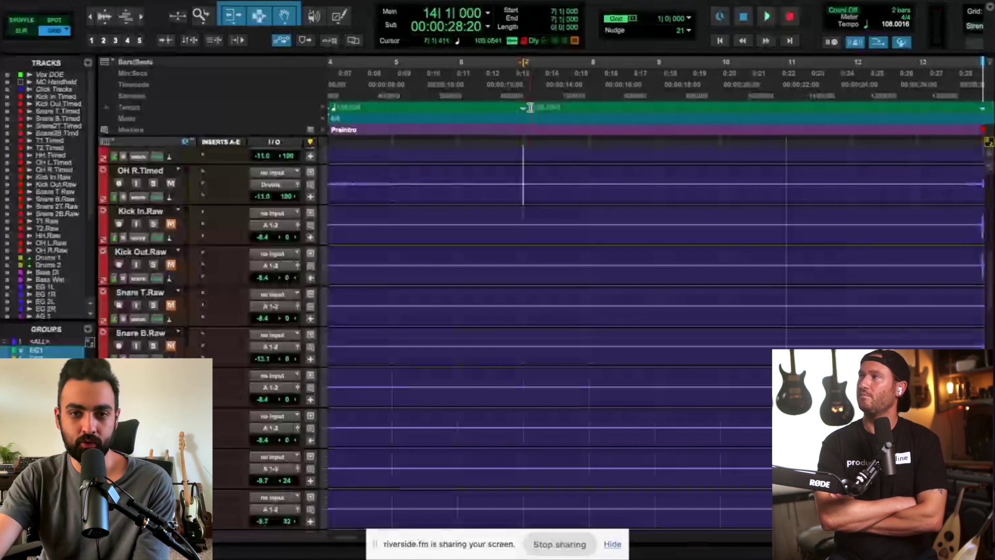
pyautogui.moveTo(520, 112)
pyautogui.mouseDown()
pyautogui.moveTo(544, 111)
pyautogui.moveTo(535, 111)
pyautogui.mouseUp()
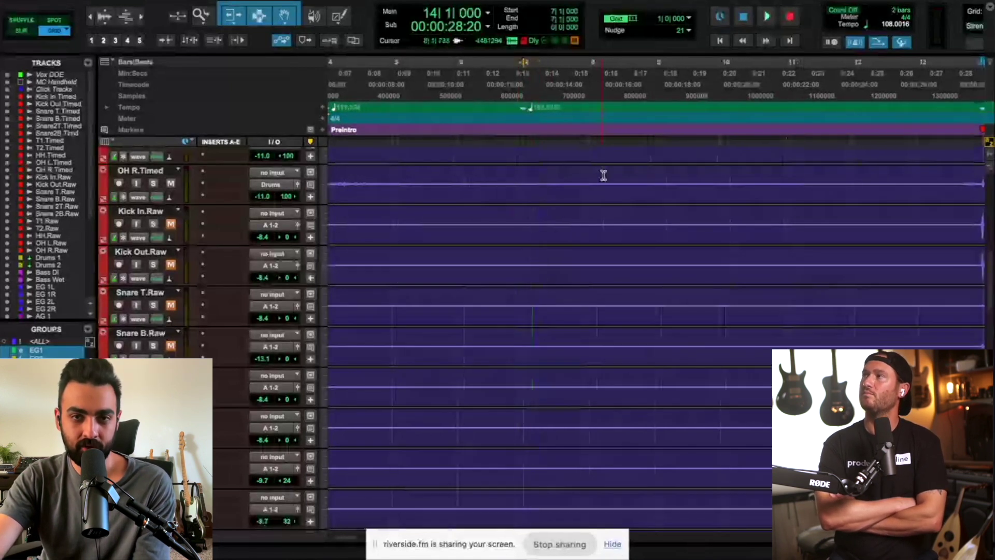
# Make the inactive Click Tracks track active.
pyautogui.hscroll(5, 640, 178)
pyautogui.scroll(3, 640, 174)
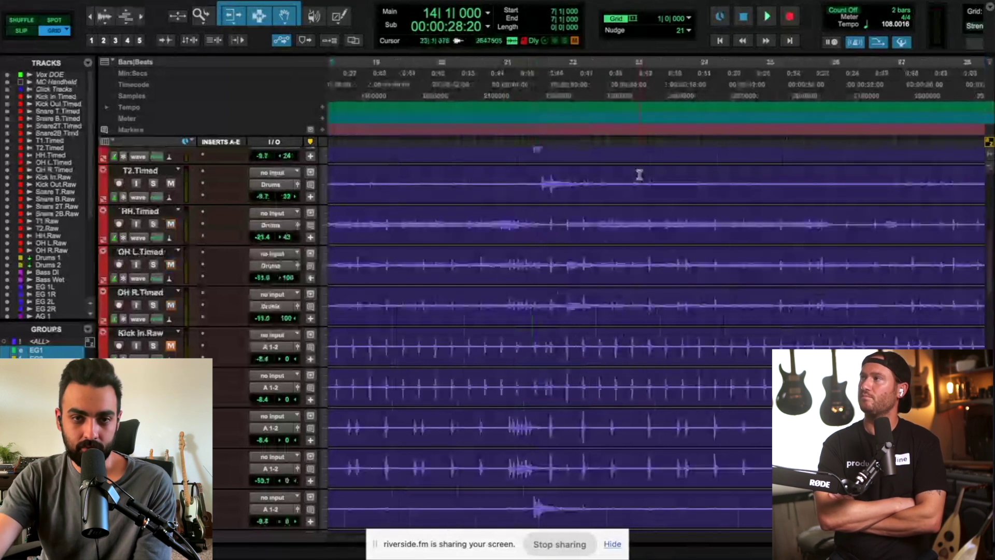
pyautogui.scroll(5, 518, 193)
pyautogui.hscroll(-4, 518, 194)
pyautogui.click(155, 237)
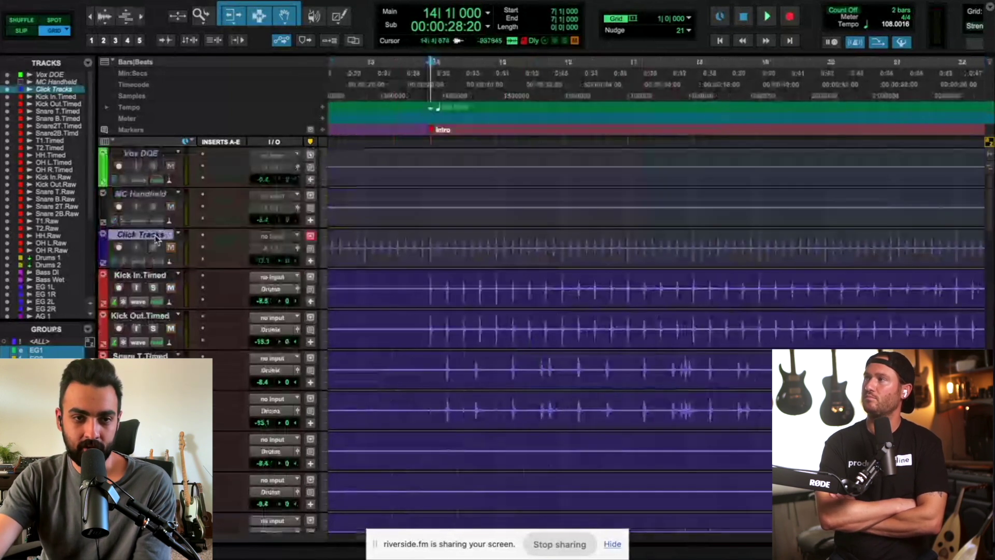
pyautogui.keyDown('ctrl'); pyautogui.keyDown('super'); pyautogui.click(155, 240); pyautogui.keyUp('super'); pyautogui.keyUp('ctrl')
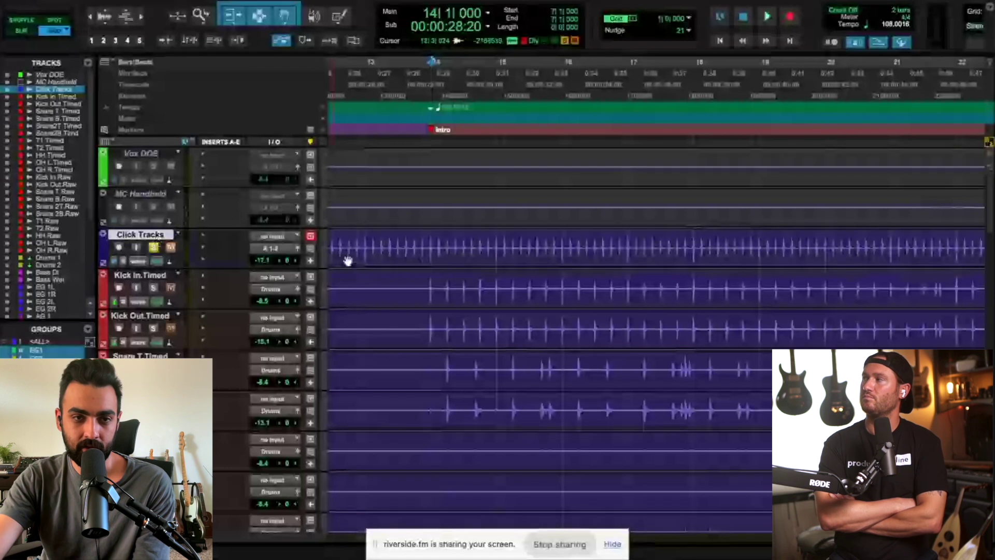
# Place the edit cursor at 14|1|000 on Click Tracks, increase the track's height and magnify the click transient to sample level.
pyautogui.click(426, 241)
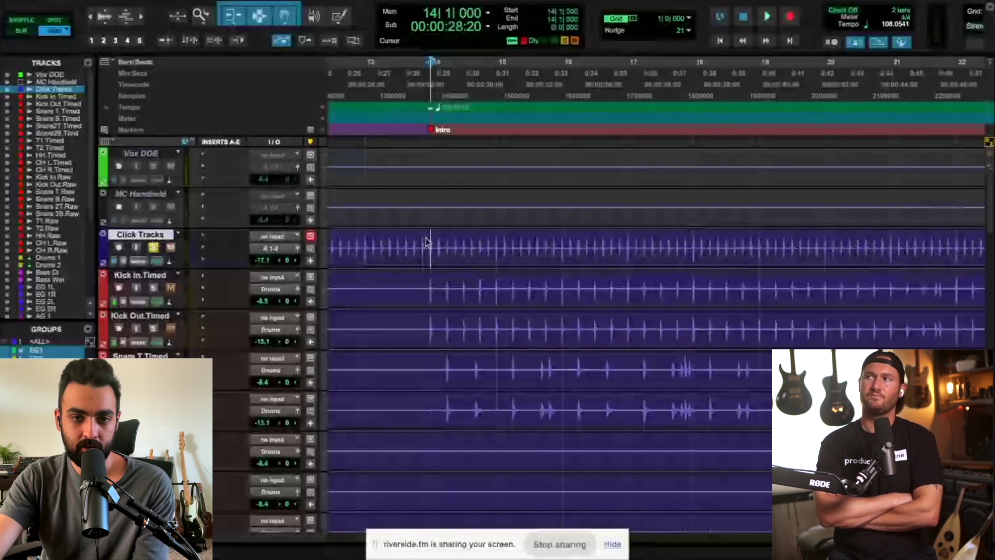
pyautogui.press('super+bracketright')
pyautogui.press('super+bracketright')
pyautogui.press('super+bracketright')
pyautogui.press('super+bracketright')
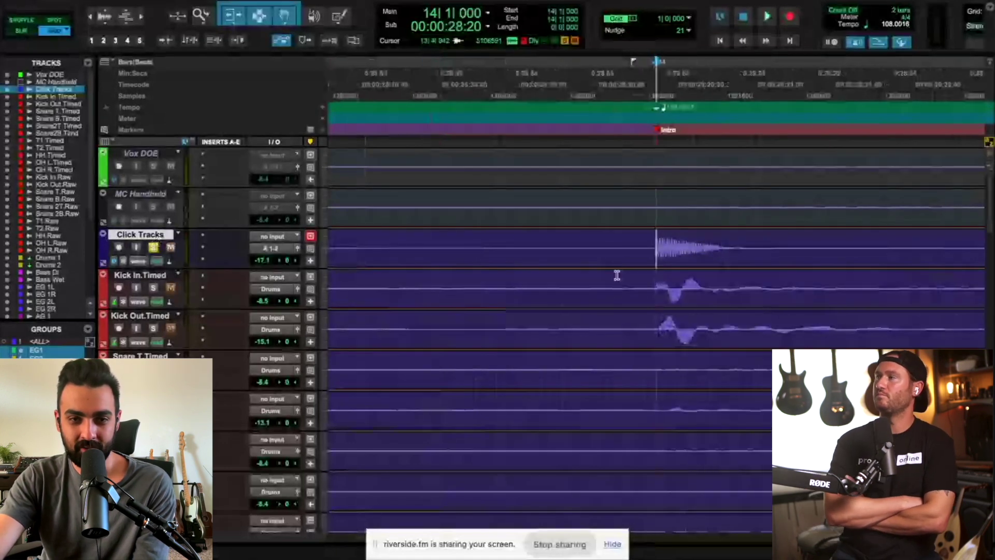
pyautogui.moveTo(167, 268); pyautogui.dragTo(167, 328)
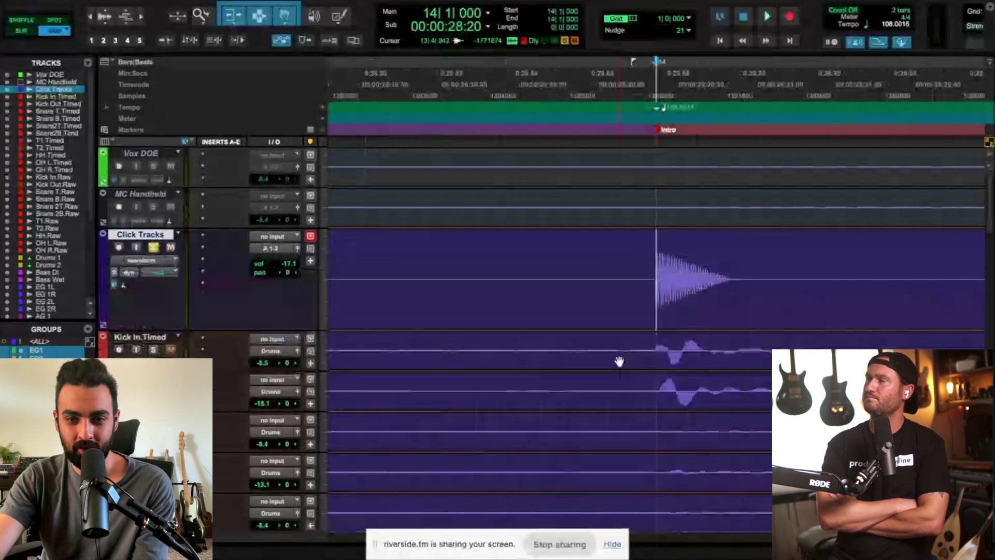
pyautogui.press('super+bracketright')
pyautogui.press('super+alt+bracketright')
pyautogui.press('super+alt+bracketright')
pyautogui.press('super+alt+bracketright')
pyautogui.press('super+alt+bracketright')
pyautogui.press('super+bracketright')
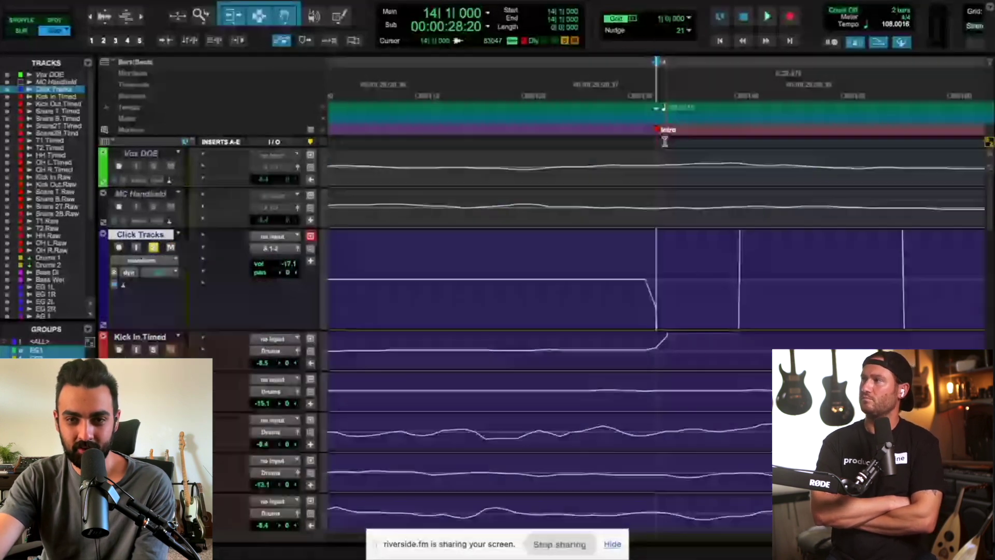
# Shift the Bar|Beat marker at bar 14 slightly earlier onto the start of the click transient.
pyautogui.press('super+bracketleft')
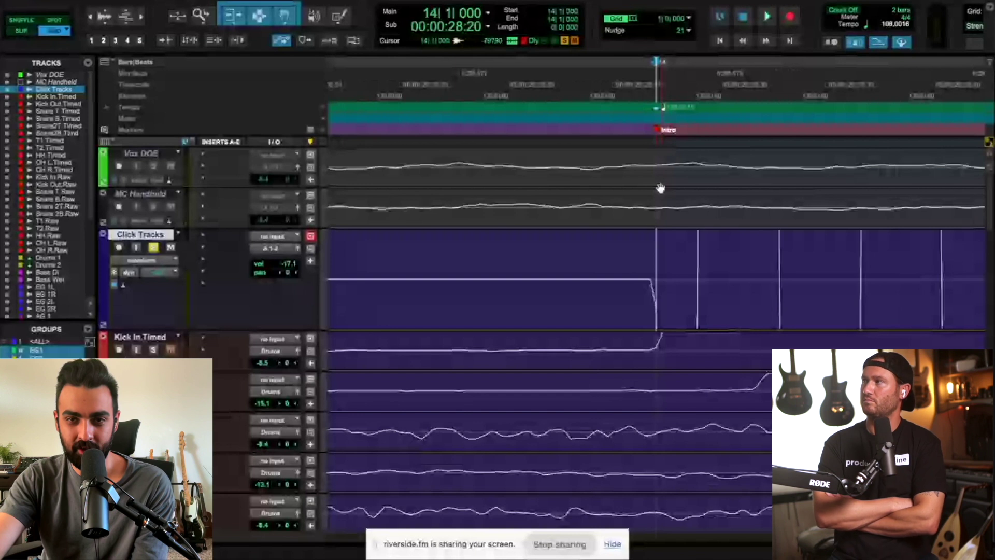
pyautogui.moveTo(658, 112); pyautogui.dragTo(651, 112)
pyautogui.press('super+bracketleft')
pyautogui.press('super+bracketleft')
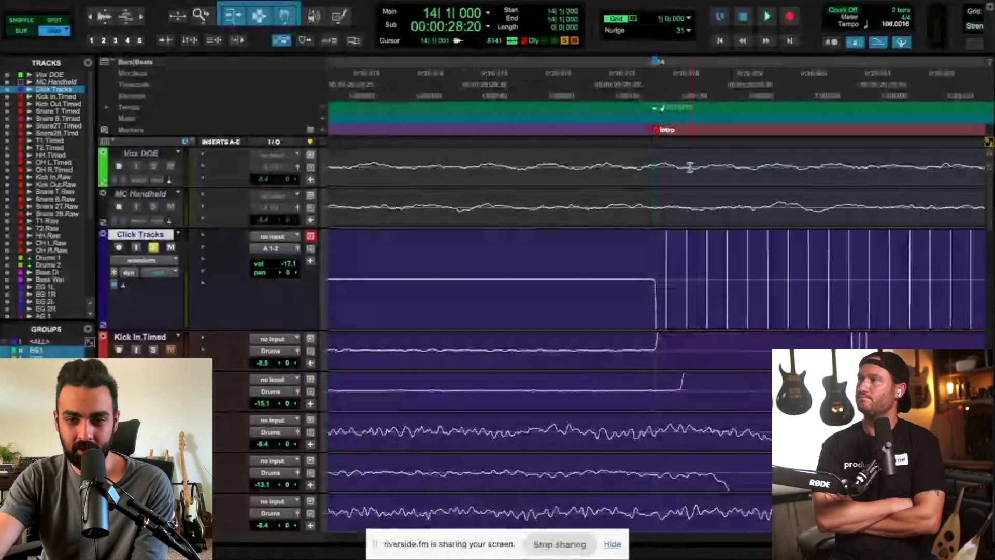
# Restore a smaller waveform height and check the click against the kick hits around the Intro marker.
pyautogui.press('super+alt+bracketleft')
pyautogui.press('super+alt+bracketleft')
pyautogui.press('super+alt+bracketleft')
pyautogui.press('super+bracketright')
pyautogui.press('super+bracketright')
pyautogui.press('super+bracketright')
pyautogui.press('super+bracketright')
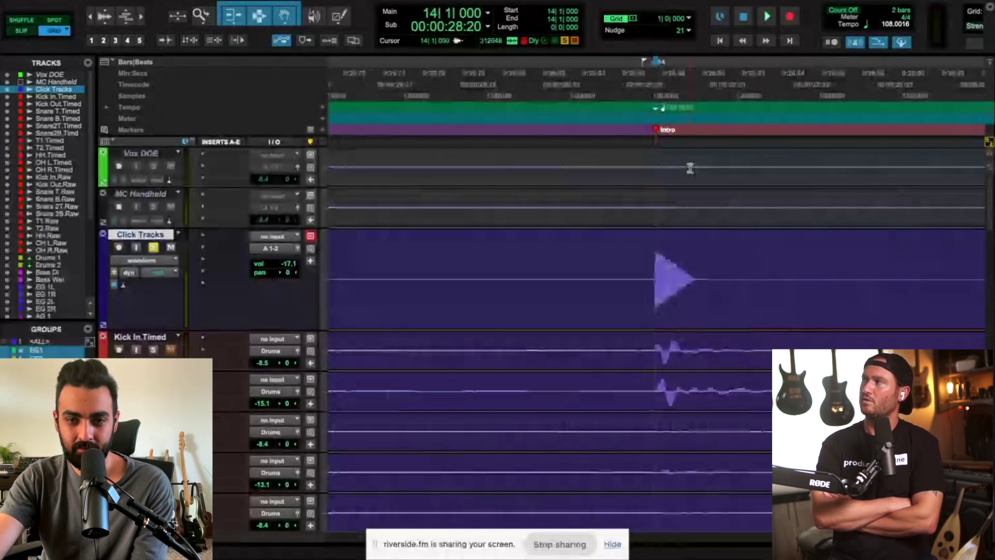
pyautogui.press('super+bracketleft')
pyautogui.press('super+bracketleft')
pyautogui.press('super+bracketleft')
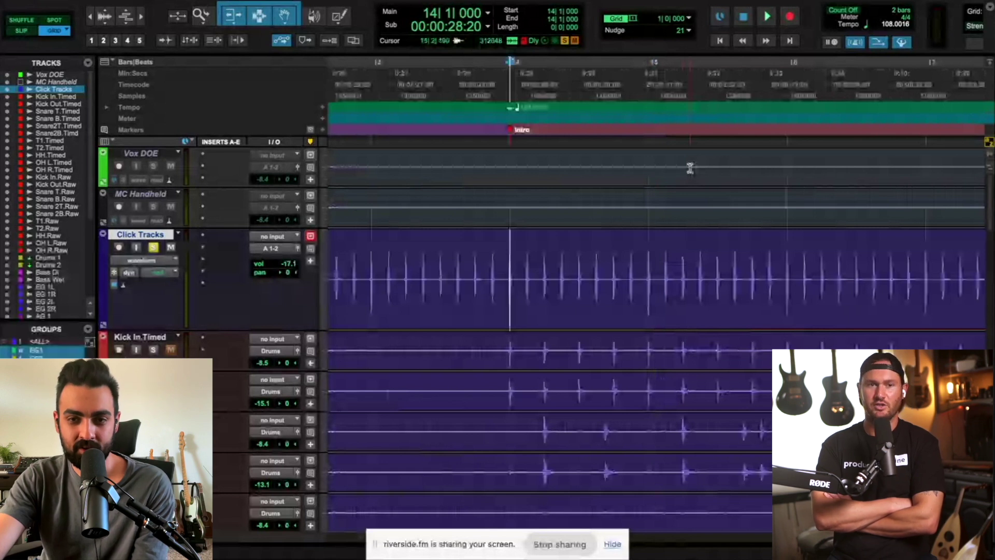
# Return to the start of the session and place the edit cursor at 4|1|000 on Click Tracks, under the PreIntro marker.
pyautogui.press('super+bracketleft')
pyautogui.press('super+bracketleft')
pyautogui.press('super+bracketleft')
pyautogui.hscroll(2, 694, 179)
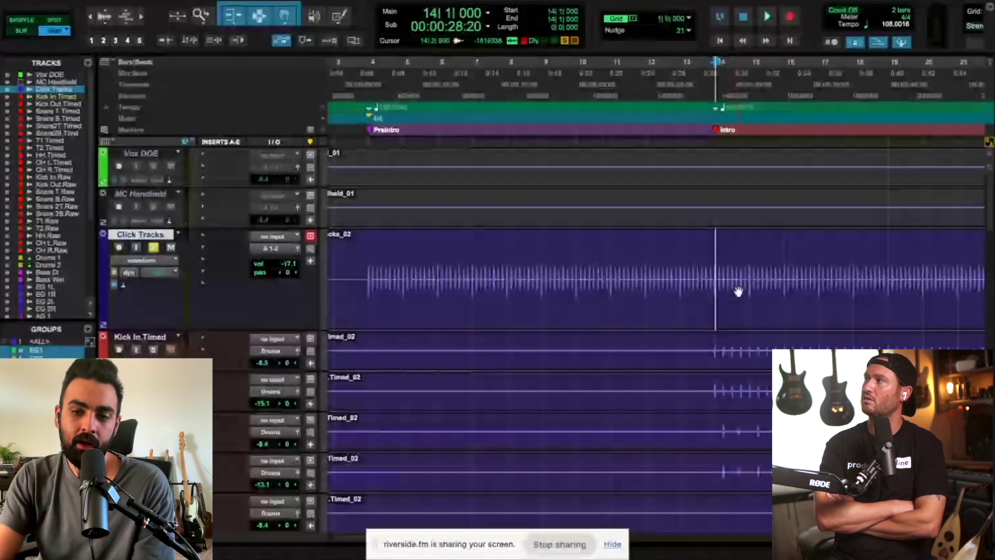
pyautogui.hscroll(-1, 738, 291)
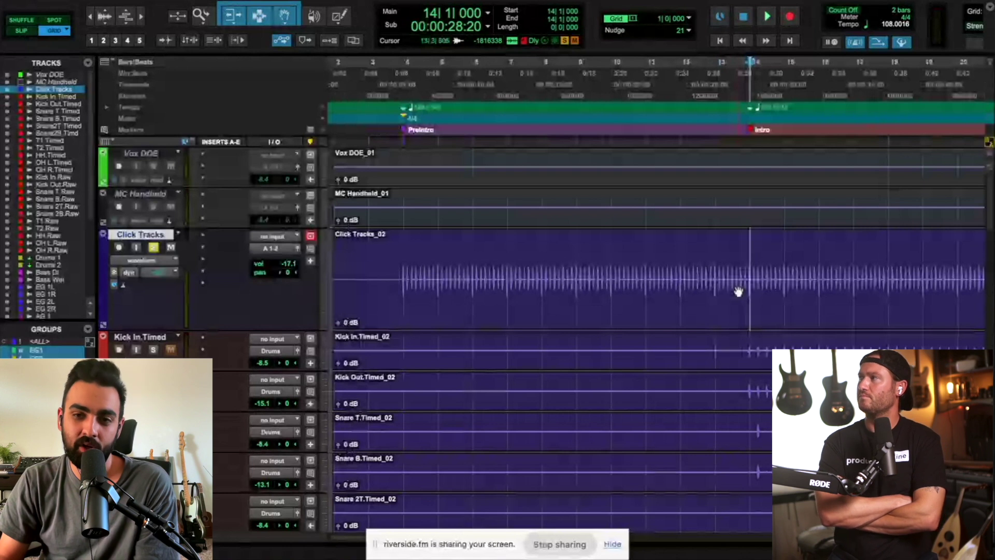
pyautogui.hscroll(-2, 662, 303)
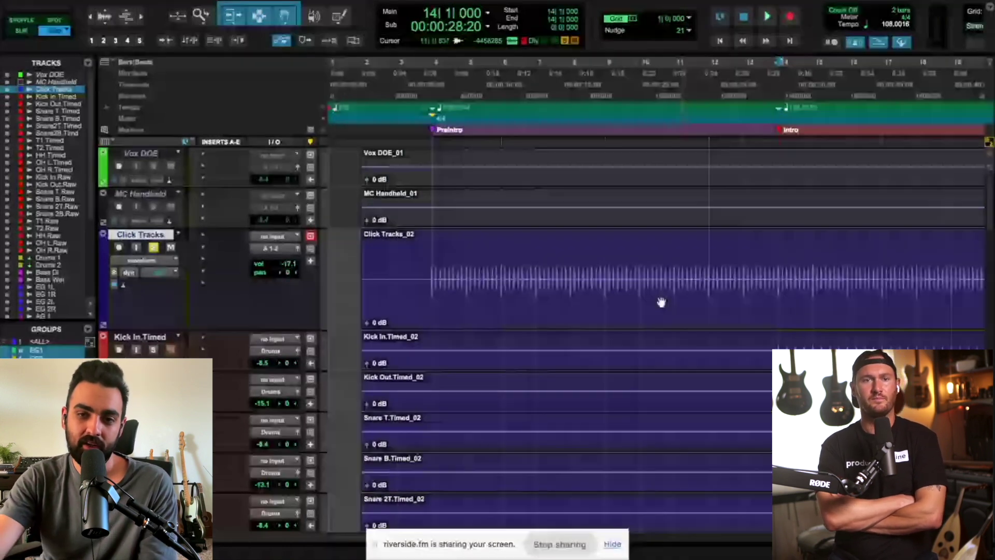
pyautogui.click(430, 268)
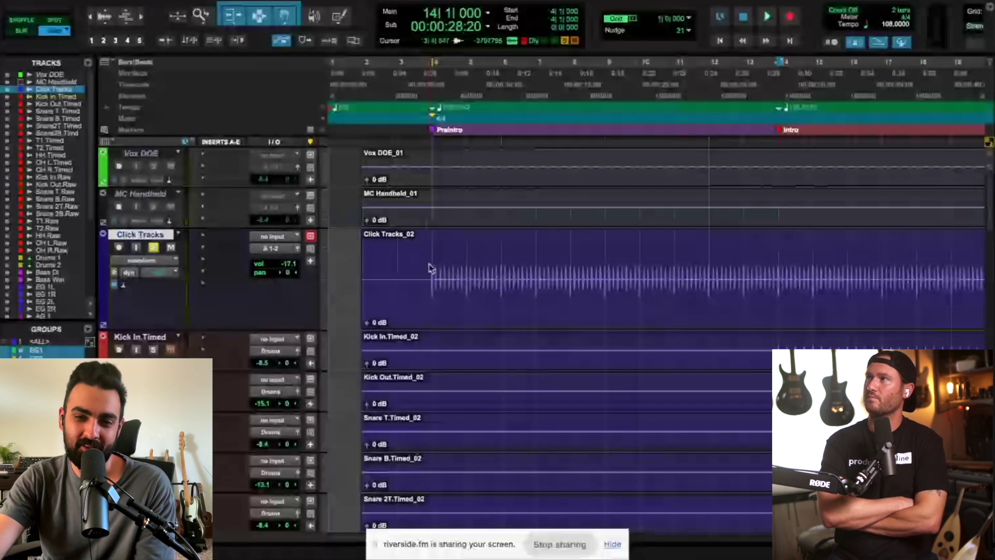
# Examine how the first click on Click Tracks lines up with the bar 4 grid position at the PreIntro marker.
pyautogui.press('t')
pyautogui.press('t')
pyautogui.press('t')
pyautogui.press('t')
pyautogui.press('t')
pyautogui.press('super+bracketleft')
pyautogui.press('super+bracketleft')
pyautogui.press('super+bracketleft')
pyautogui.press('super+bracketleft')
pyautogui.press('super+bracketleft')
pyautogui.press('super+bracketleft')
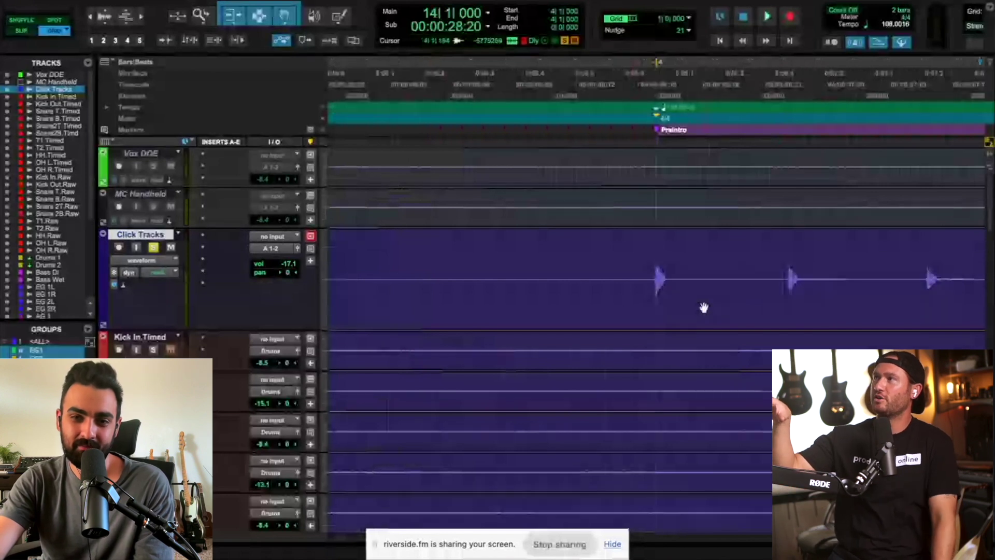
# Reduce the height of Click Tracks and take the track out of solo.
pyautogui.press('super+bracketleft')
pyautogui.press('super+bracketleft')
pyautogui.press('super+bracketleft')
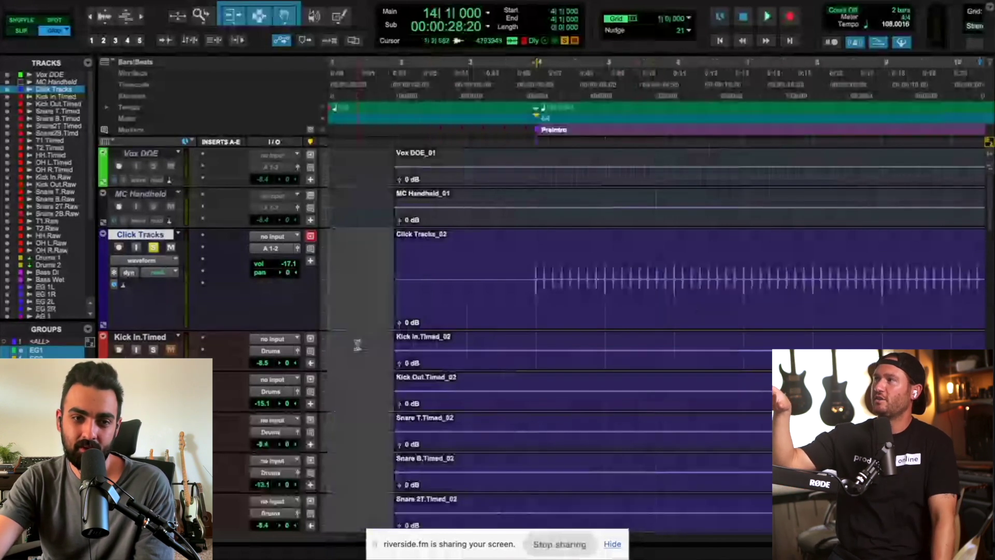
pyautogui.moveTo(167, 327); pyautogui.dragTo(170, 264)
pyautogui.click(153, 247)
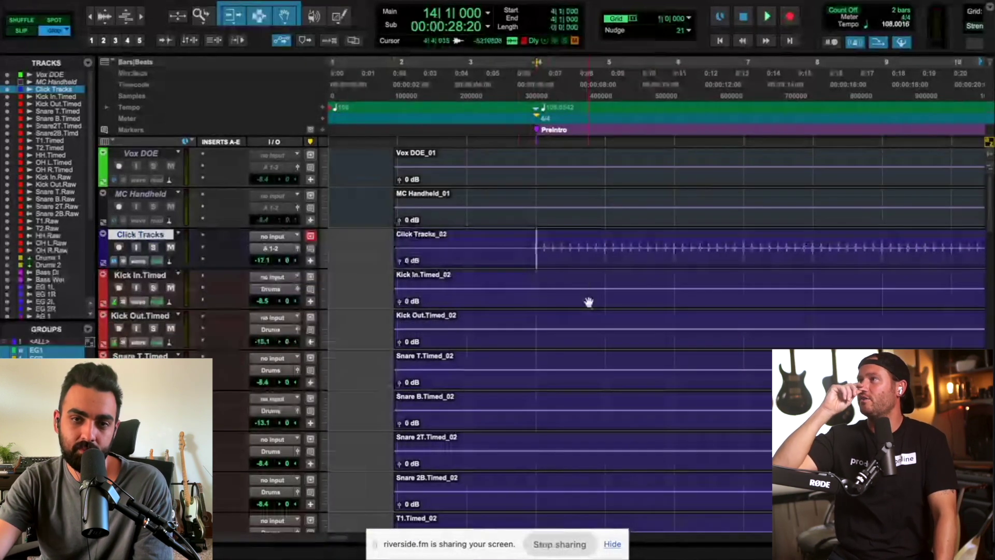
# Switch to Slip edit mode and enable Tab to Transient, keeping the Smart Tool selected.
pyautogui.press('F2')
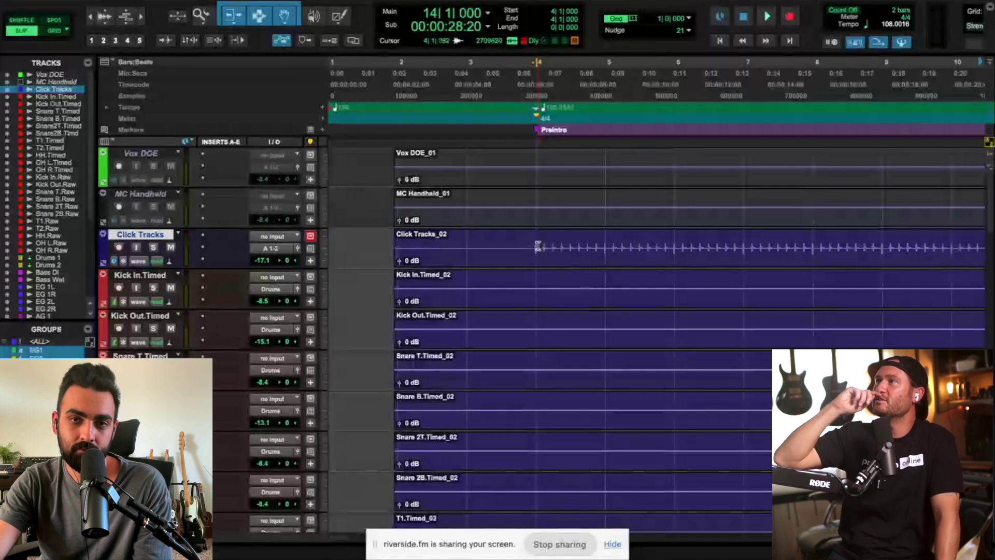
pyautogui.click(205, 19)
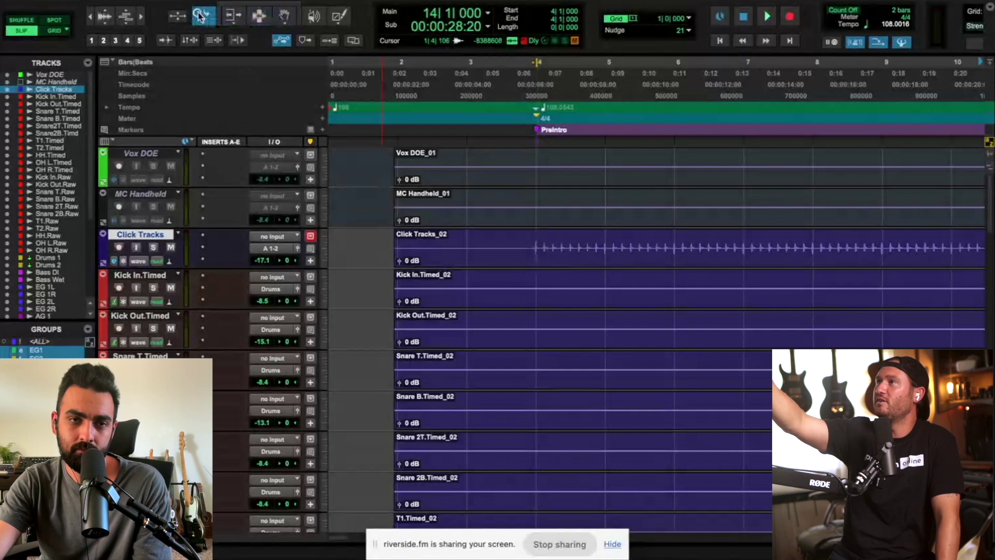
pyautogui.click(240, 19)
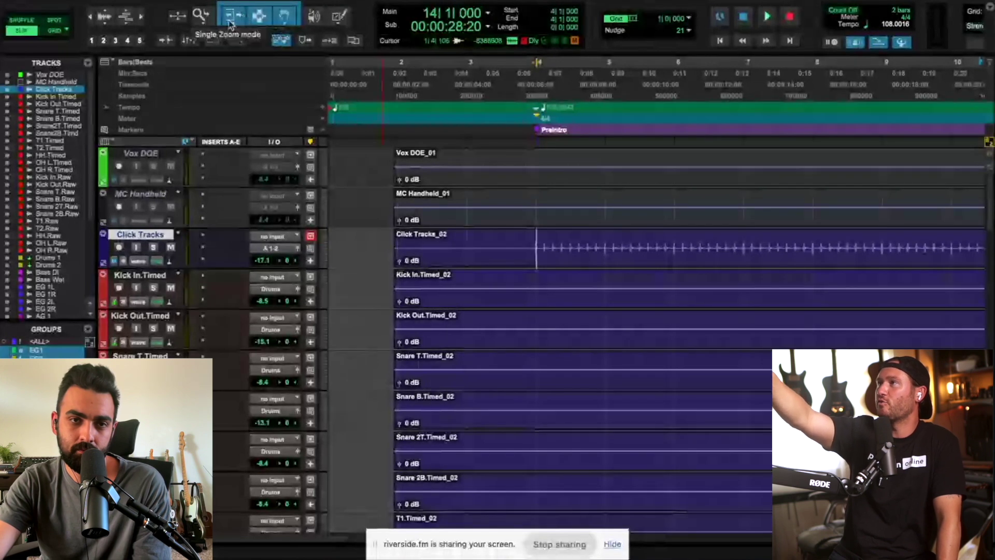
pyautogui.click(166, 41)
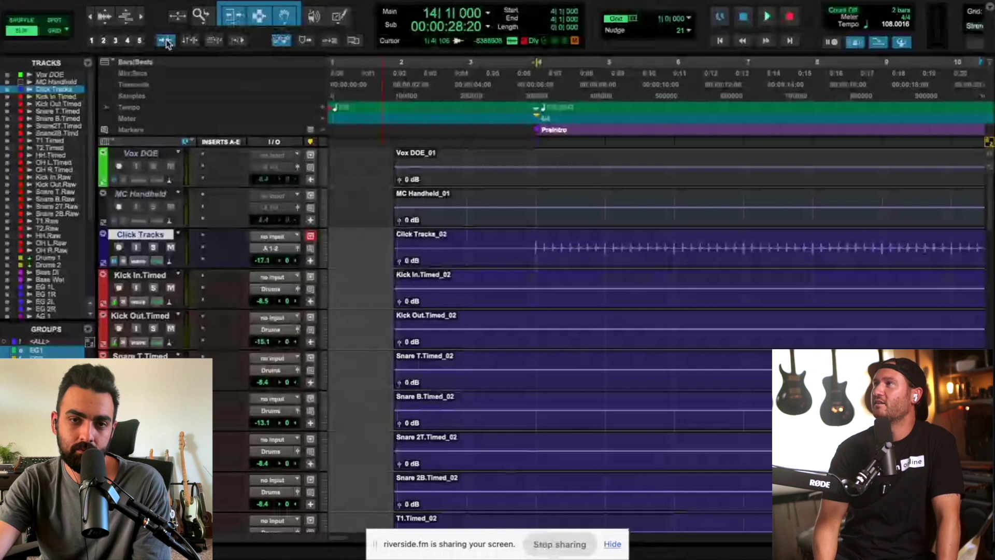
# Place the edit cursor just before the first click on Click Tracks and jump it forward to the click's transient.
pyautogui.click(535, 244)
pyautogui.press('t')
pyautogui.press('t')
pyautogui.press('t')
pyautogui.press('t')
pyautogui.press('t')
pyautogui.press('t')
pyautogui.press('t')
pyautogui.press('t')
pyautogui.press('t')
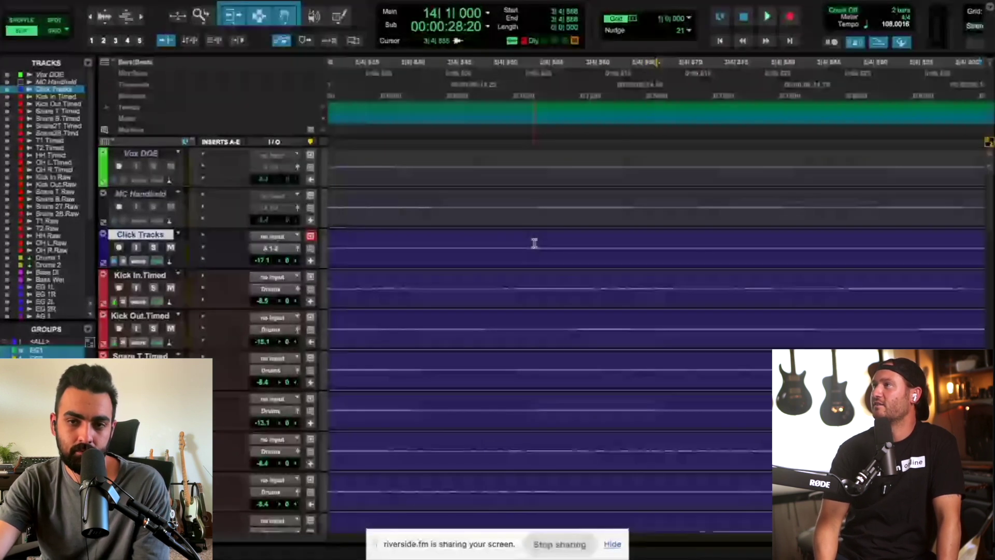
pyautogui.hscroll(5, 535, 243)
pyautogui.hscroll(3, 645, 260)
pyautogui.press('Tab')
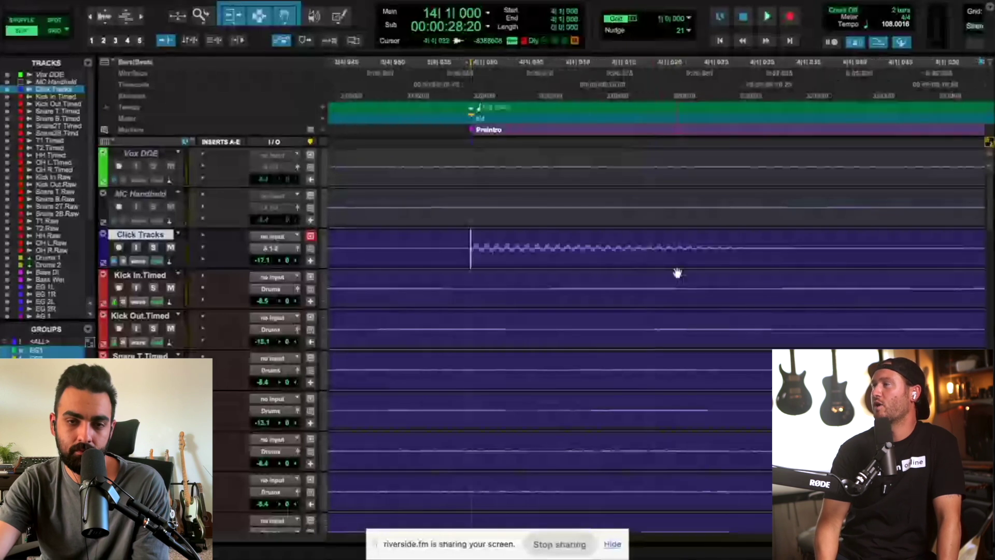
# Magnify the first click's transient to sample level and increase the height of Click Tracks.
pyautogui.hscroll(1, 596, 264)
pyautogui.hscroll(-2, 546, 259)
pyautogui.hscroll(-4, 522, 260)
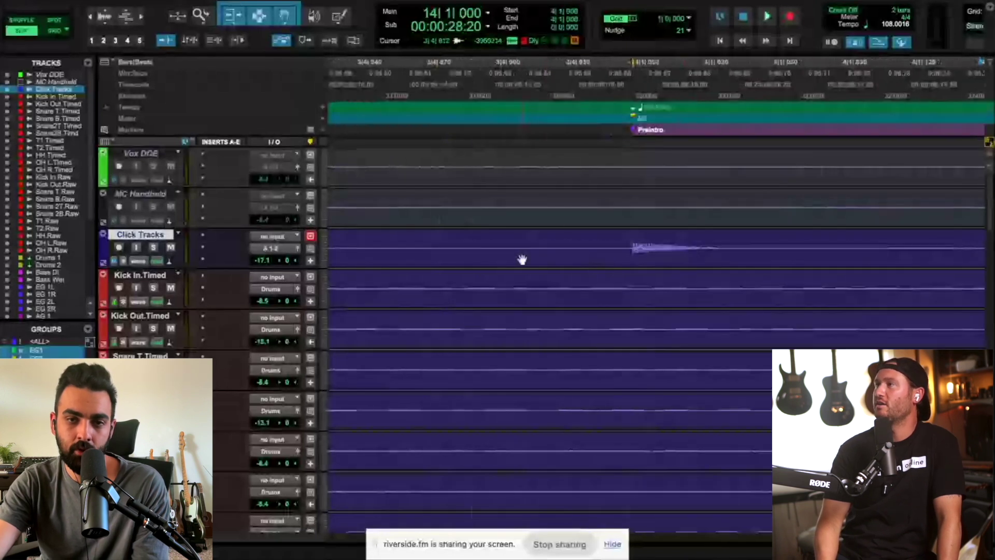
pyautogui.hscroll(-3, 487, 259)
pyautogui.press('r')
pyautogui.press('r')
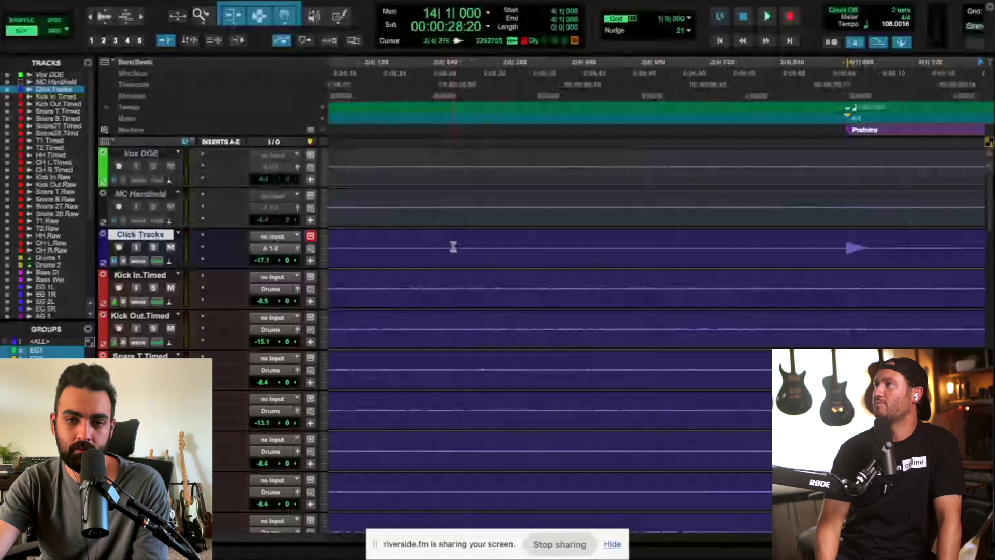
pyautogui.hscroll(3, 720, 271)
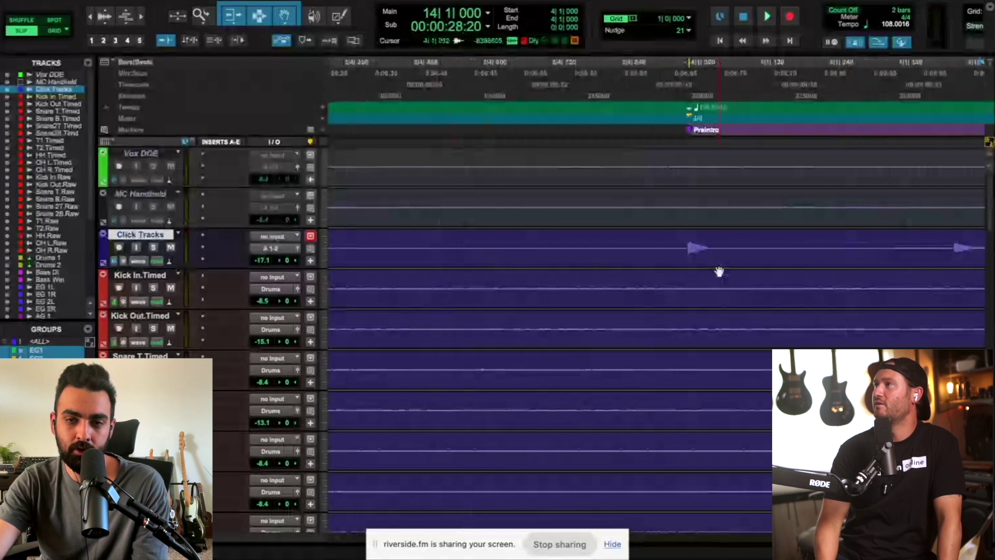
pyautogui.scroll(3, 690, 265)
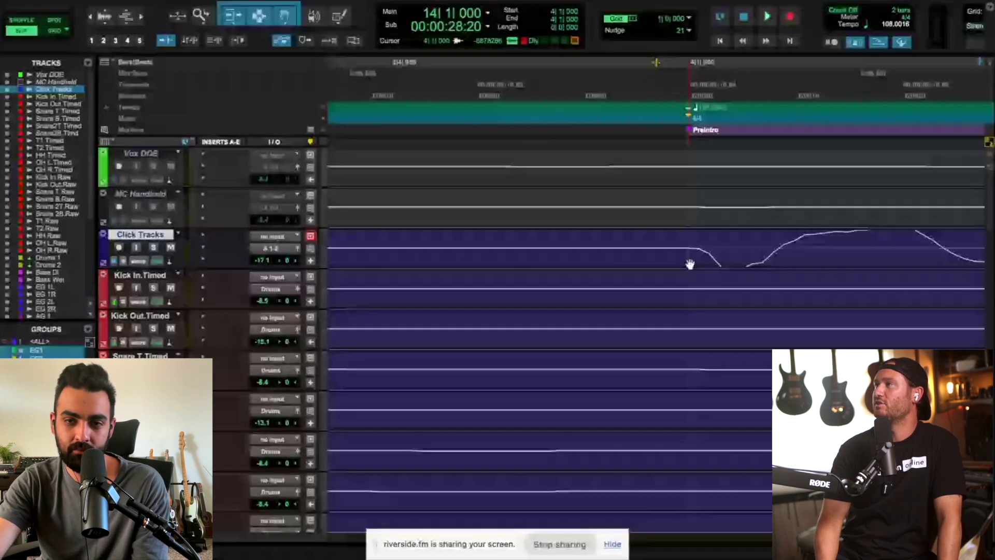
pyautogui.scroll(3, 687, 265)
pyautogui.hscroll(1, 687, 267)
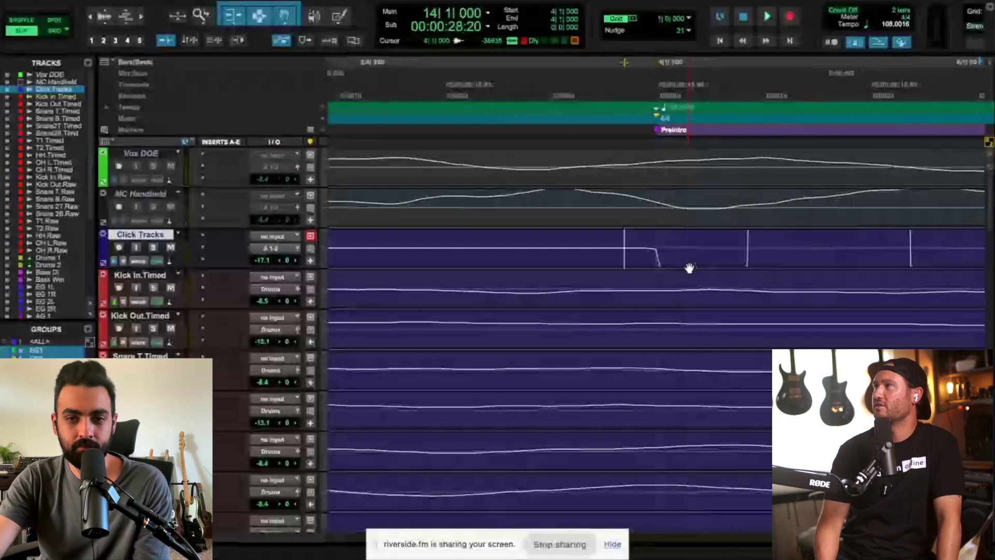
pyautogui.click(657, 262)
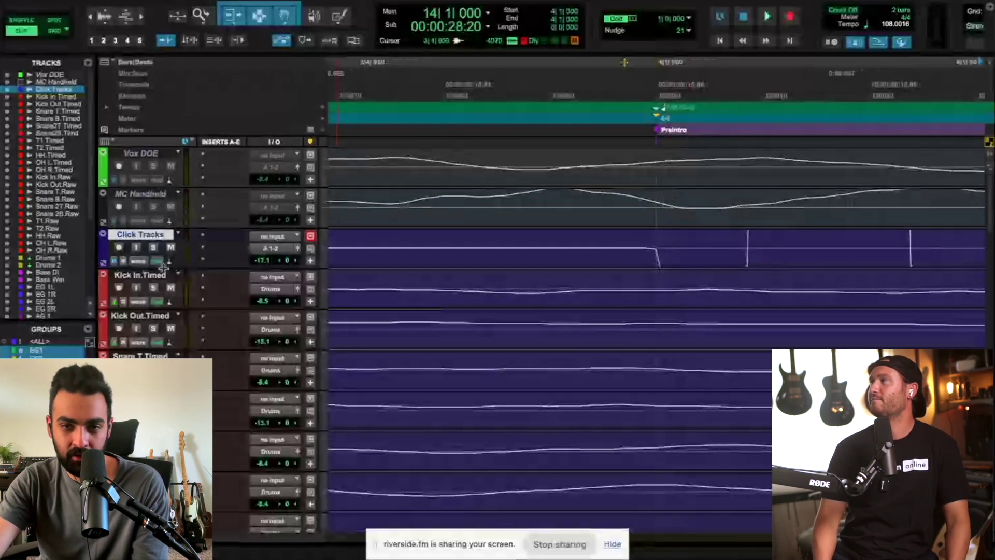
pyautogui.moveTo(163, 268); pyautogui.dragTo(164, 404)
pyautogui.press('Left')
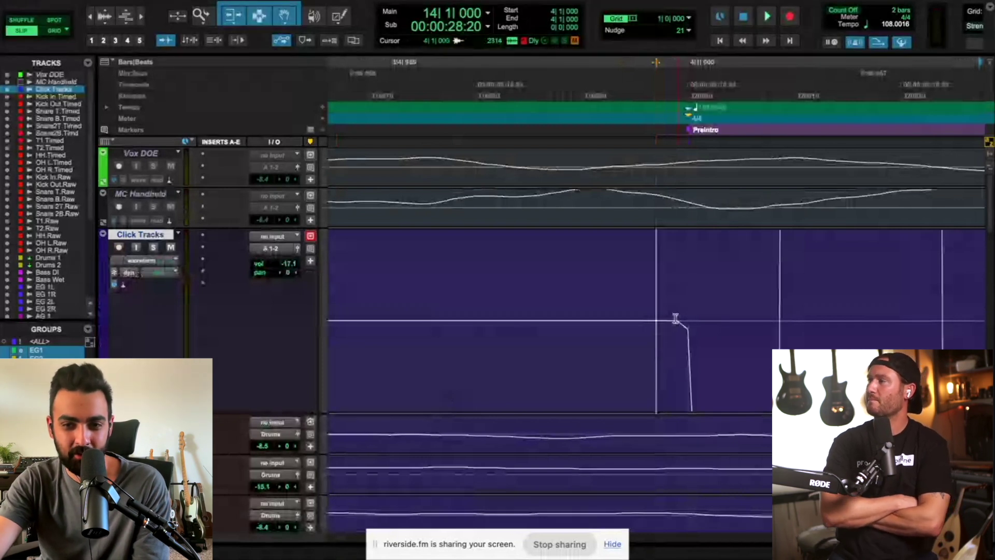
# Highlight the gap between the detected transient and the waveform's onset, and place the edit cursor exactly on the click's start.
pyautogui.moveTo(676, 318); pyautogui.dragTo(659, 323)
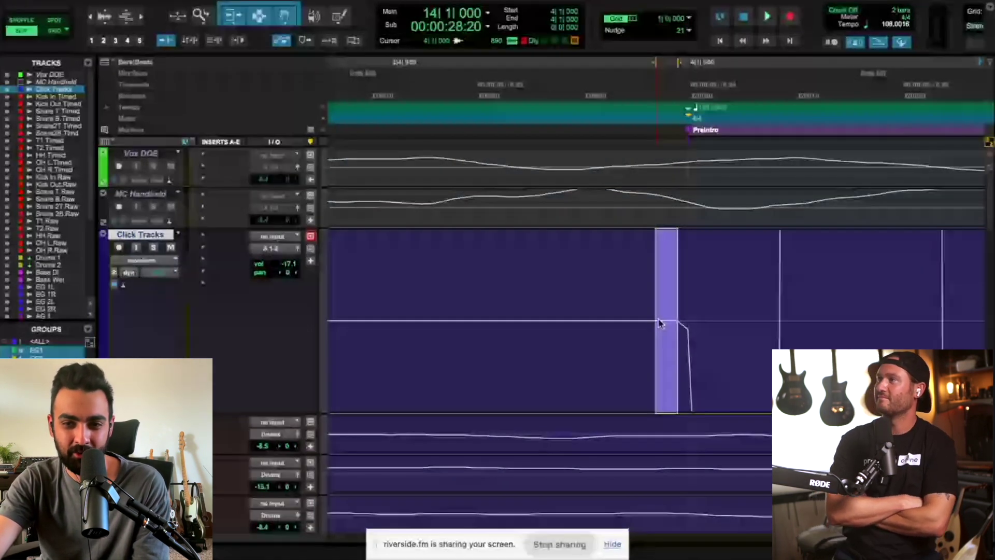
pyautogui.click(679, 309)
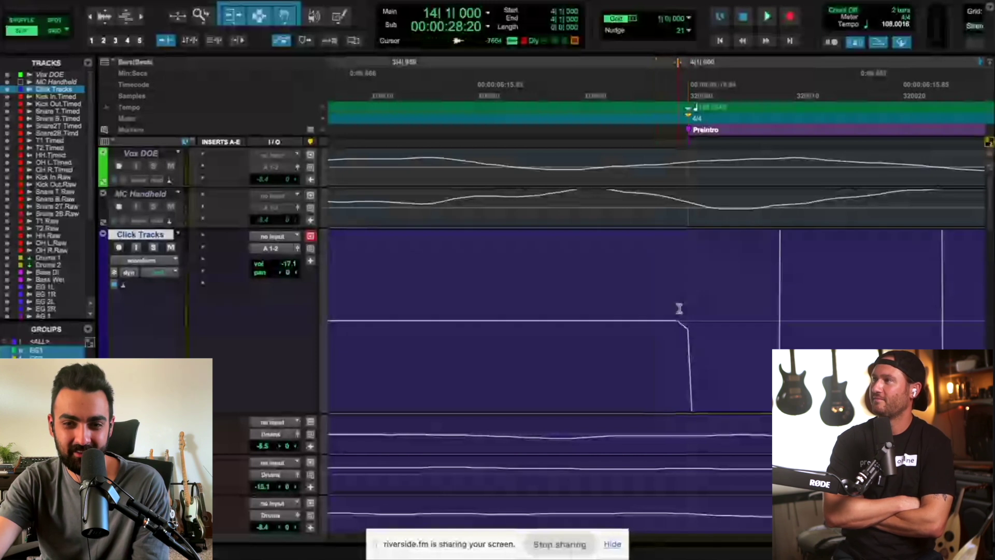
pyautogui.press('r')
pyautogui.press('r')
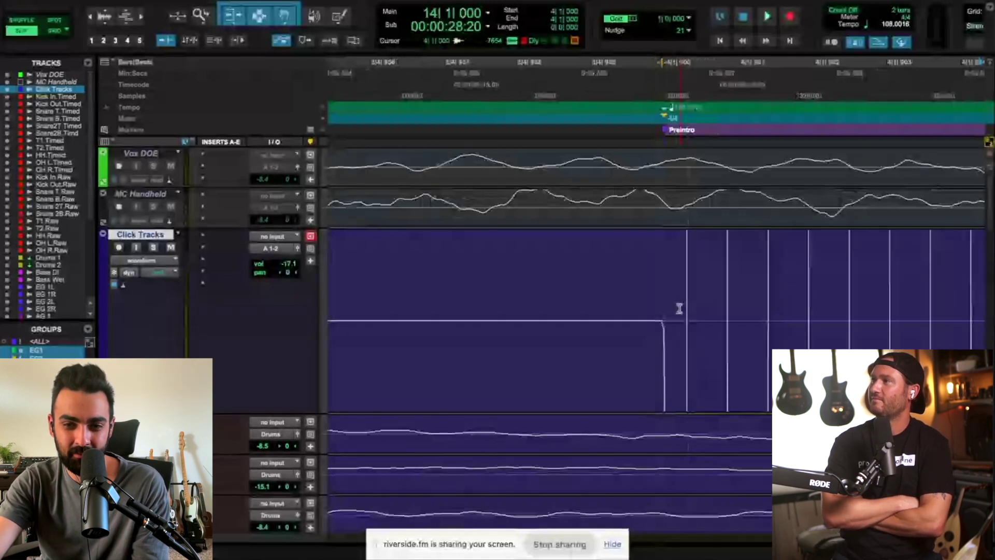
pyautogui.press('t')
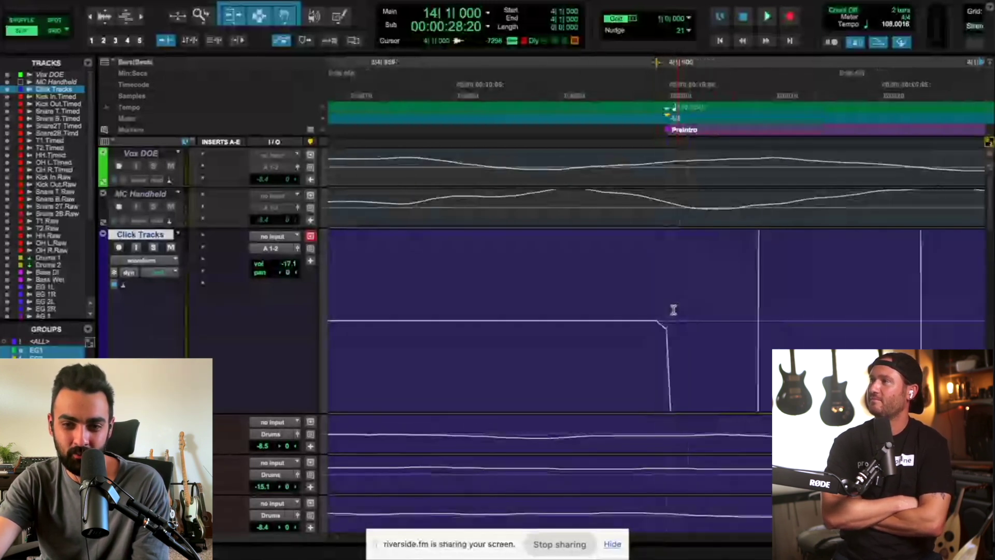
# Shift the Bar|Beat marker at bar 4 slightly earlier onto the click's start and check the alignment at sample level.
pyautogui.scroll(-3, 658, 316)
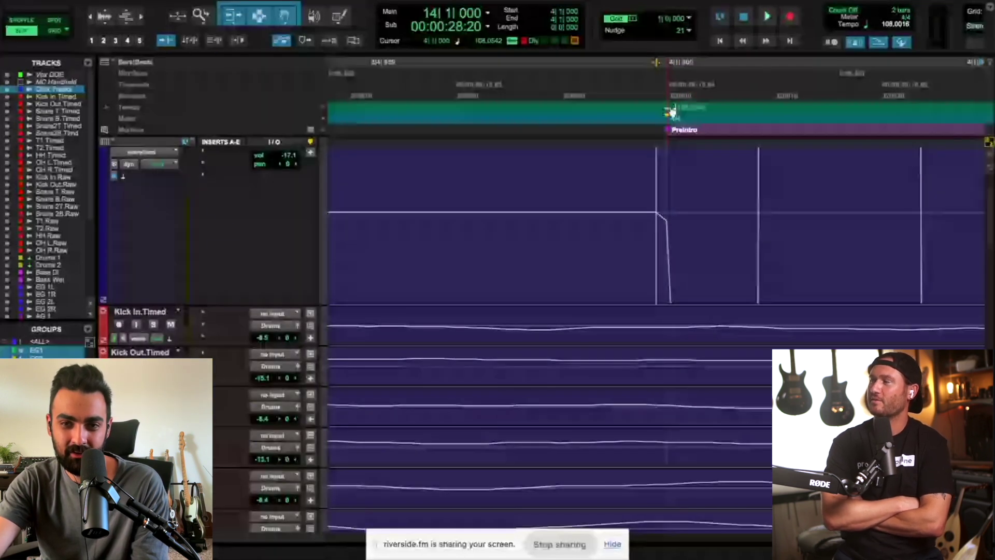
pyautogui.moveTo(672, 111); pyautogui.dragTo(657, 111)
pyautogui.press('r')
pyautogui.press('r')
pyautogui.press('r')
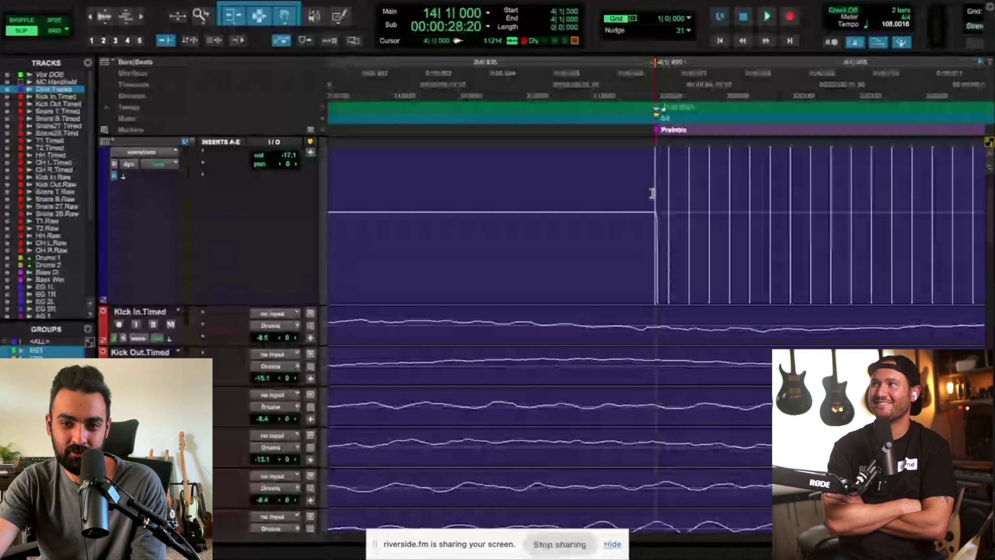
pyautogui.press('t')
pyautogui.press('t')
pyautogui.press('5')
pyautogui.scroll(-2, 662, 229)
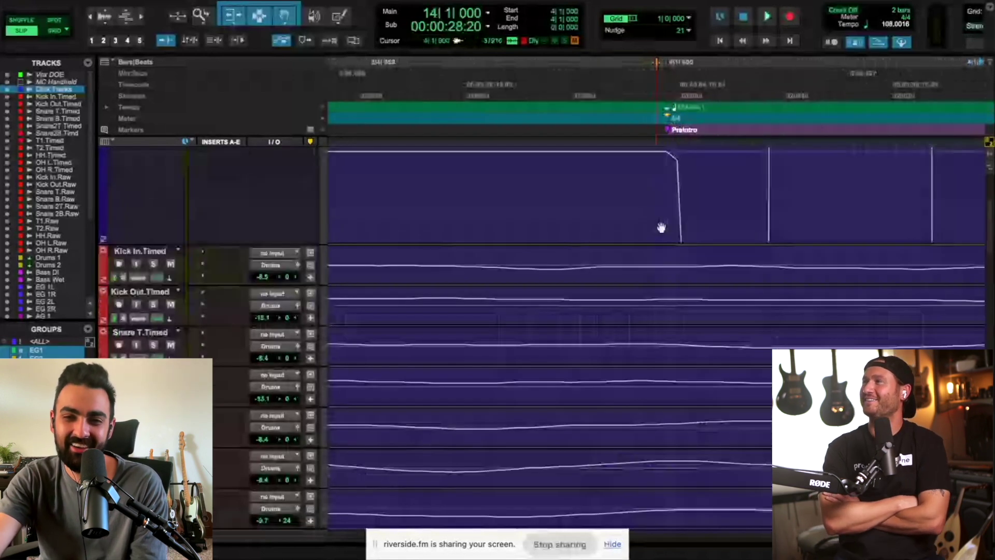
pyautogui.scroll(2, 662, 229)
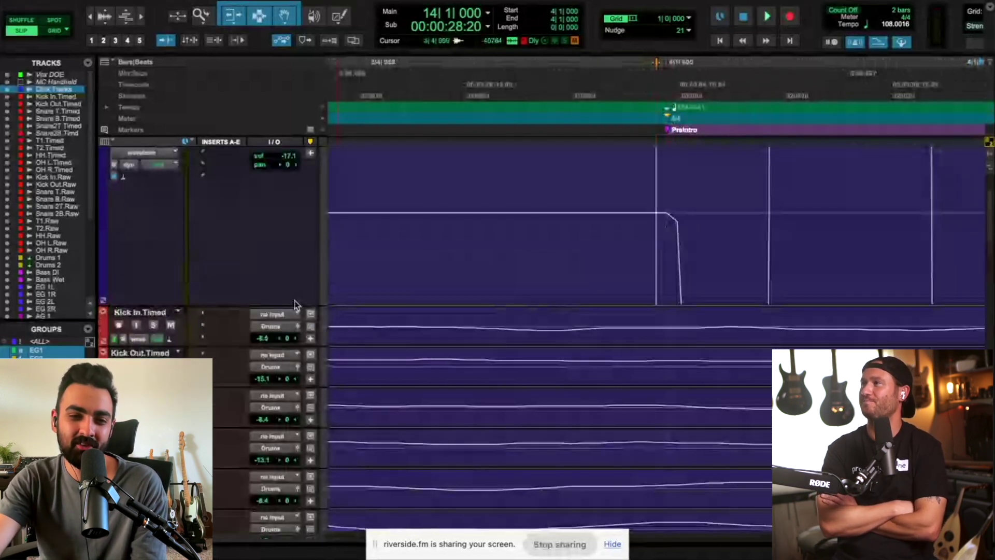
# Restore the smaller height of Click Tracks and return to an overview of the bars around the PreIntro marker.
pyautogui.press('e')
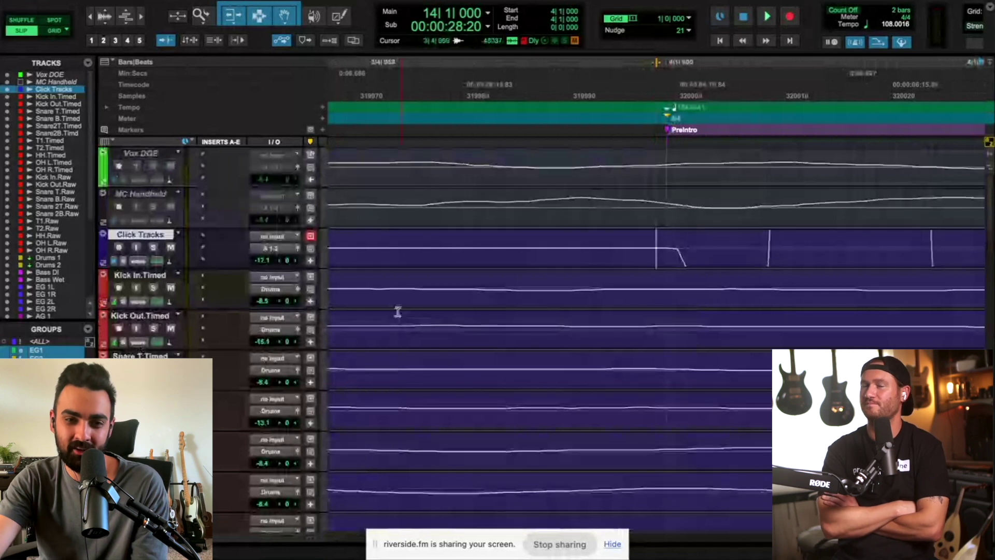
pyautogui.press('t')
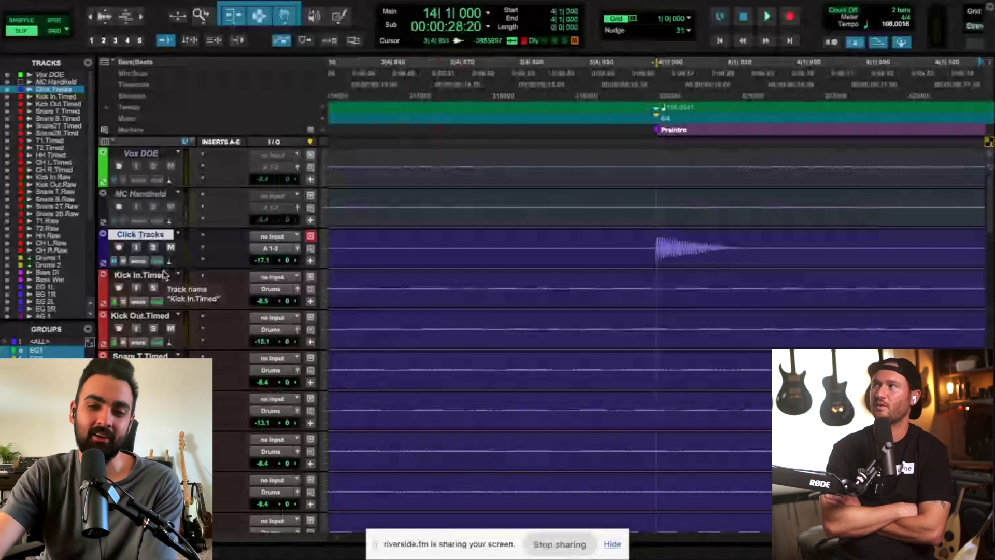
pyautogui.press('r')
pyautogui.press('r')
pyautogui.press('r')
pyautogui.press('r')
pyautogui.press('r')
pyautogui.press('r')
pyautogui.press('r')
pyautogui.press('r')
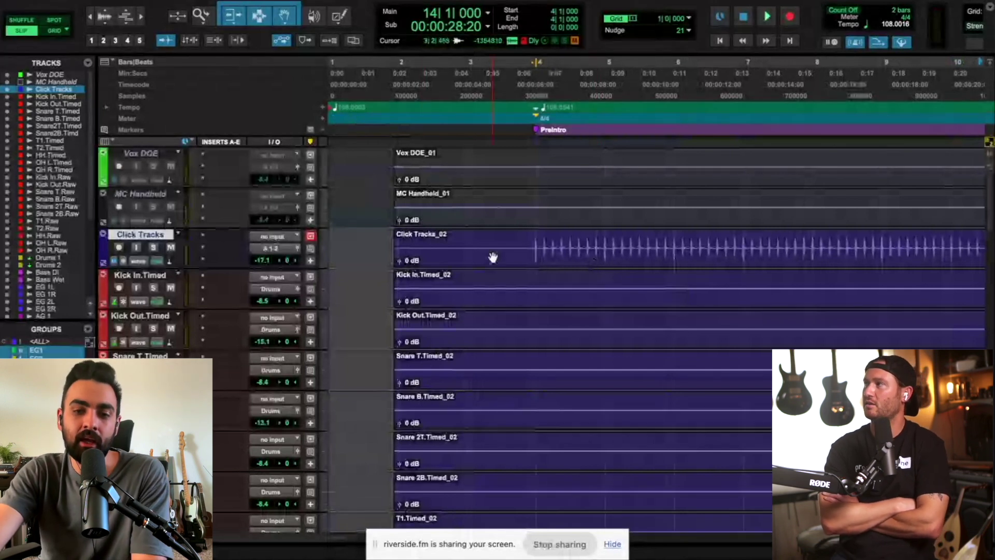
# Examine the tempo map and click track from the PreIntro through the song to the PYA End marker.
pyautogui.hscroll(3, 493, 258)
pyautogui.press('r')
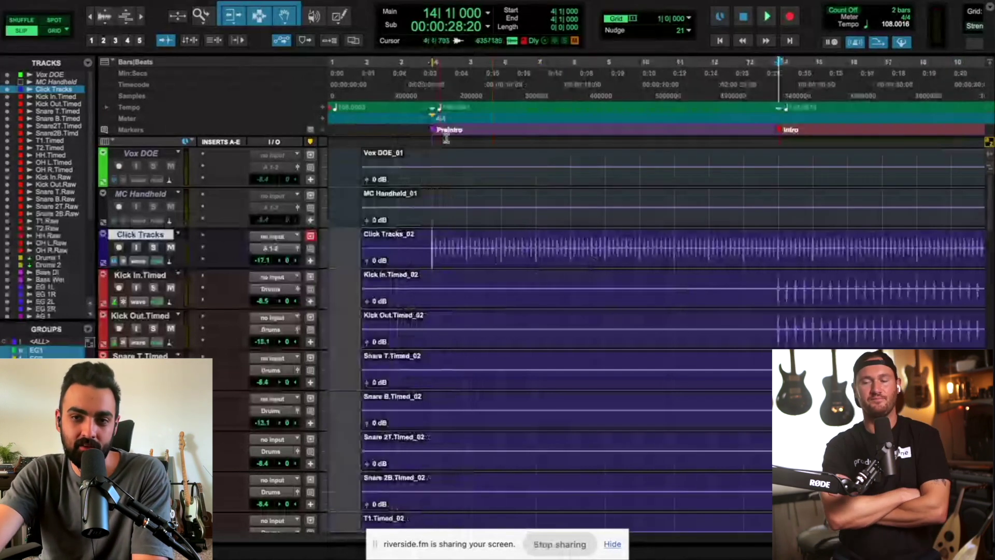
pyautogui.press('r')
pyautogui.press('r')
pyautogui.hscroll(5, 599, 134)
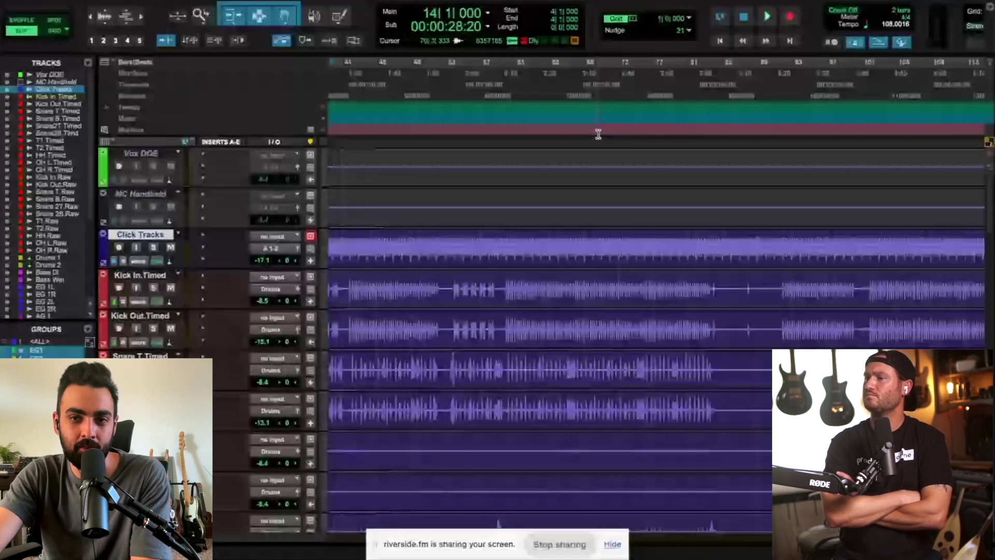
pyautogui.hscroll(6, 676, 114)
pyautogui.scroll(2, 675, 114)
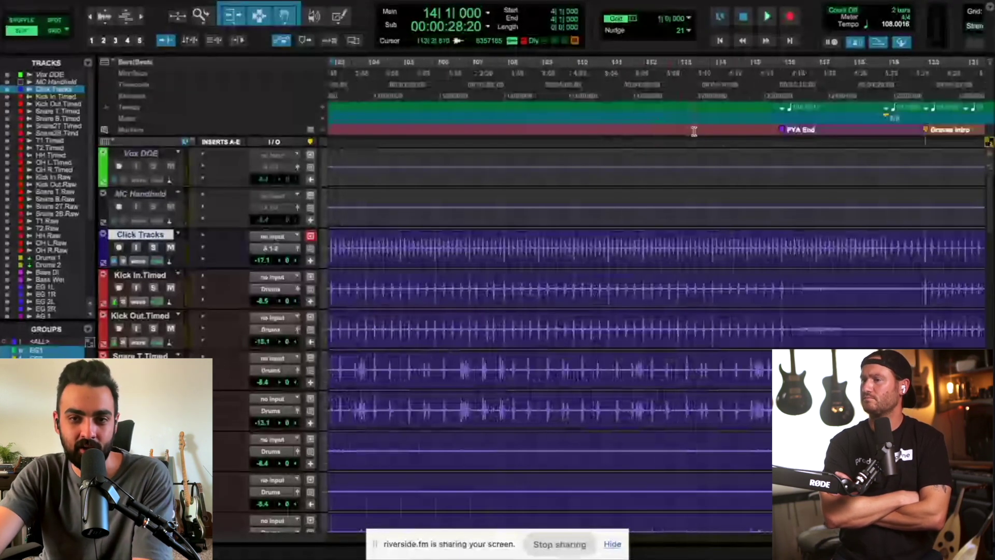
pyautogui.press('t')
pyautogui.hscroll(6, 616, 192)
pyautogui.scroll(1, 616, 192)
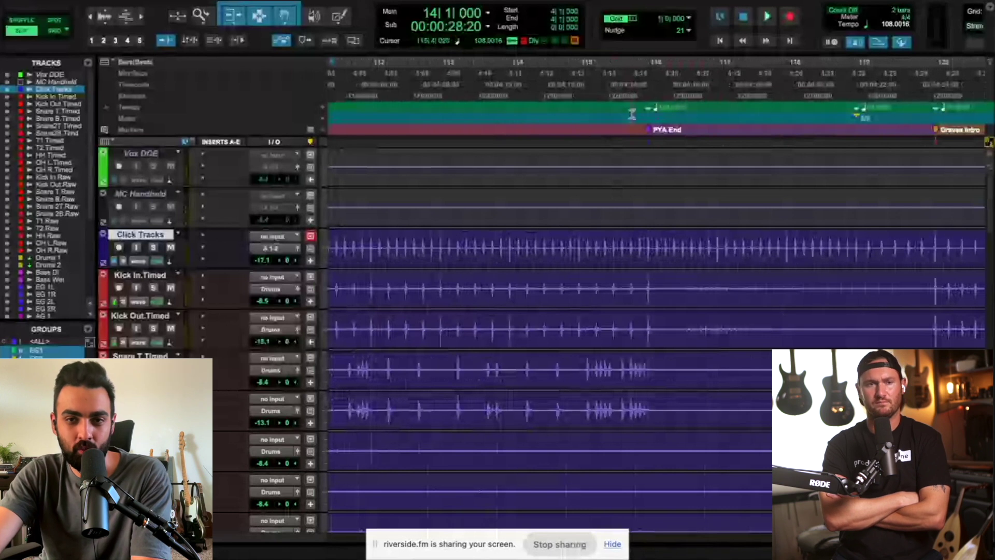
# Check at sample level that the PYA End Bar|Beat marker lines up with the click's start.
pyautogui.scroll(1, 660, 218)
pyautogui.scroll(4, 628, 236)
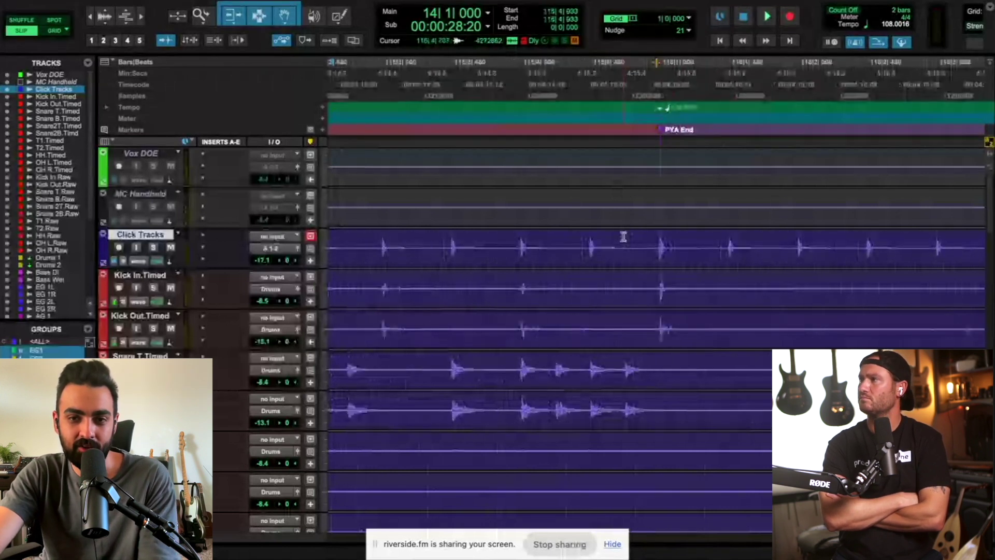
pyautogui.hscroll(2, 628, 236)
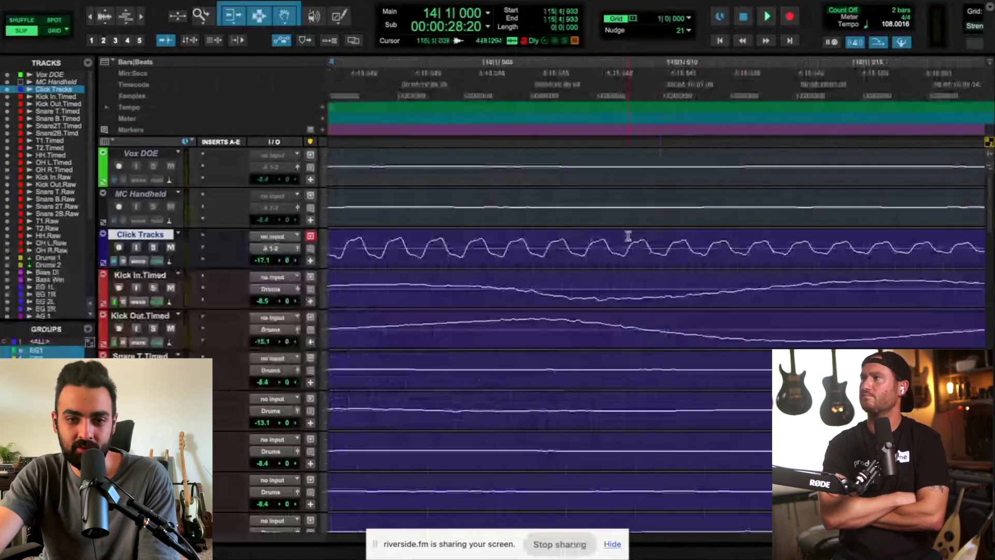
pyautogui.hscroll(-5, 628, 236)
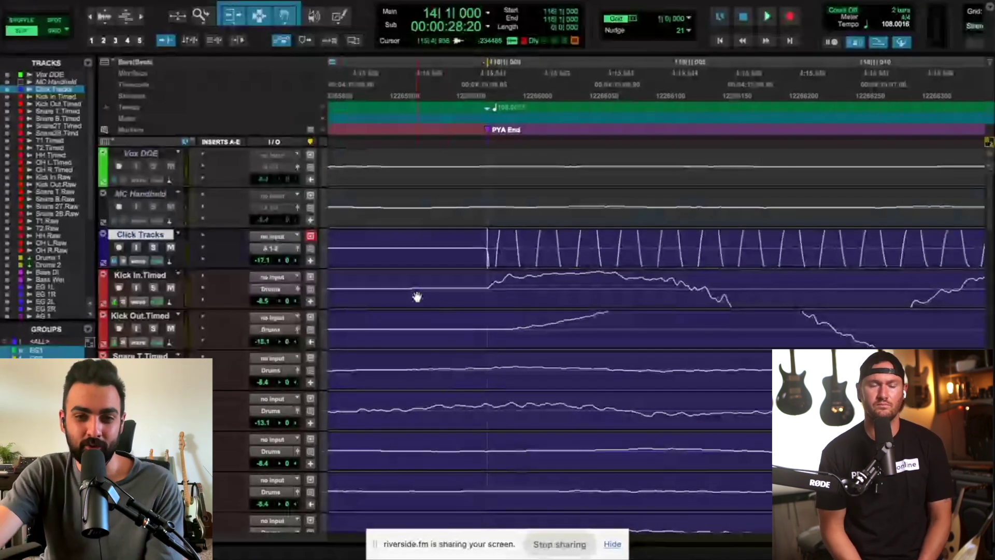
pyautogui.press('r')
pyautogui.press('r')
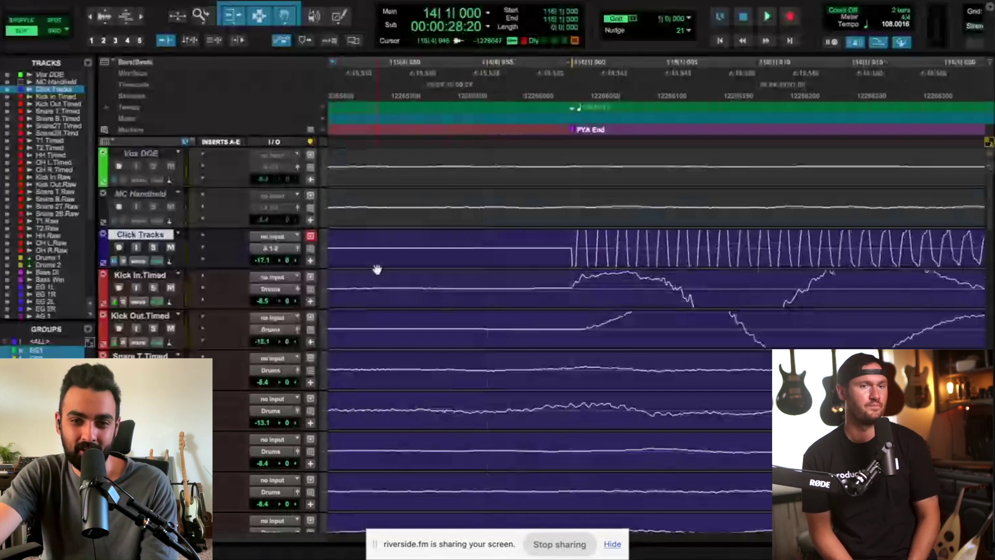
pyautogui.hotkey('ctrl', '[')
pyautogui.hotkey('ctrl', '[')
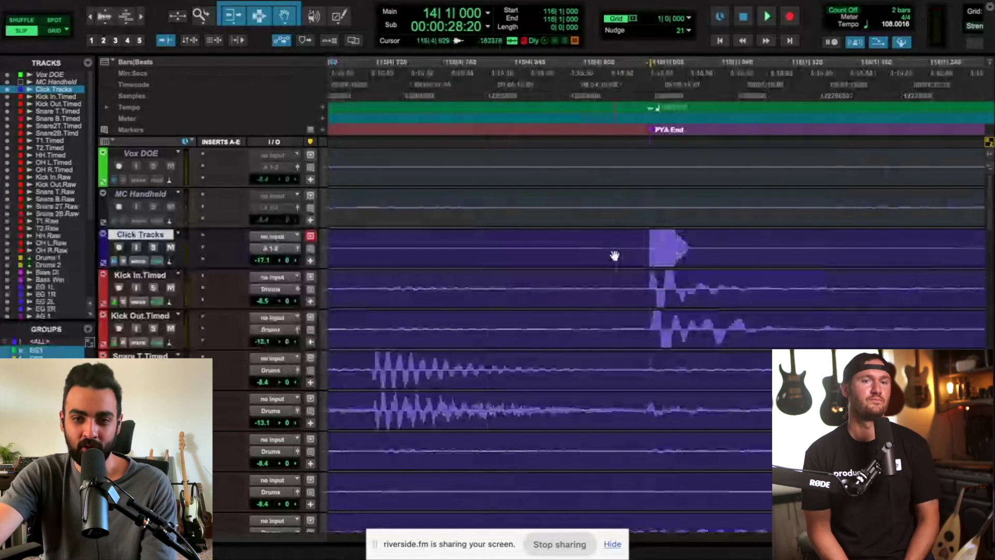
# Place the edit cursor in bar 114, slightly before the PYA End marker.
pyautogui.hotkey('ctrl', '[')
pyautogui.hotkey('ctrl', '[')
pyautogui.hotkey('ctrl', '[')
pyautogui.hotkey('ctrl', '[')
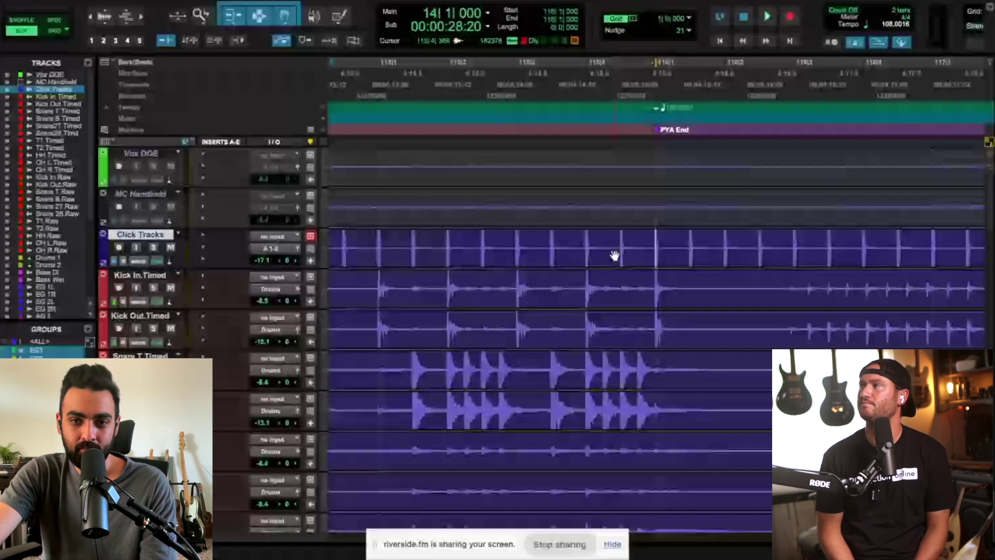
pyautogui.hotkey('ctrl', '[')
pyautogui.hotkey('ctrl', '[')
pyautogui.hotkey('ctrl', '[')
pyautogui.hotkey('ctrl', '[')
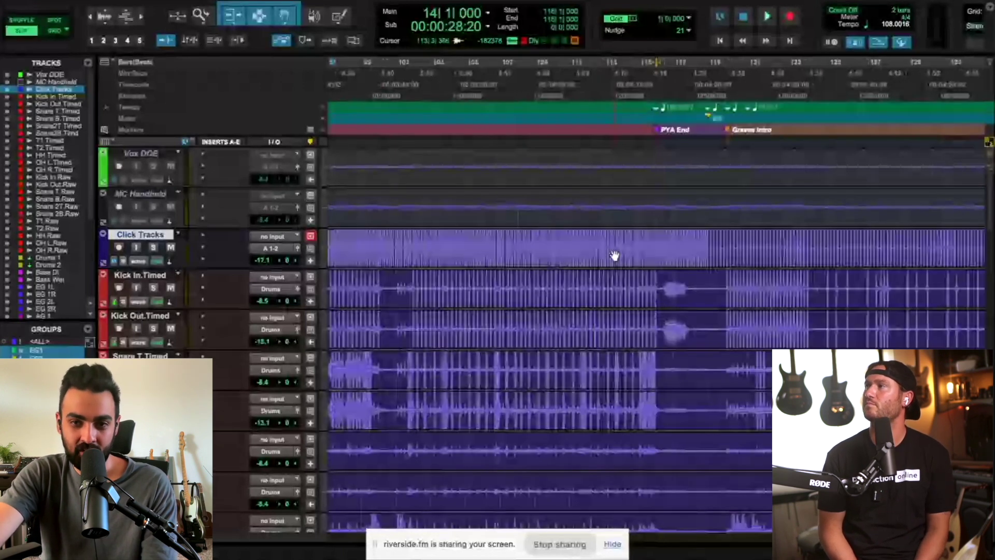
pyautogui.hotkey('ctrl', '[')
pyautogui.click(648, 254)
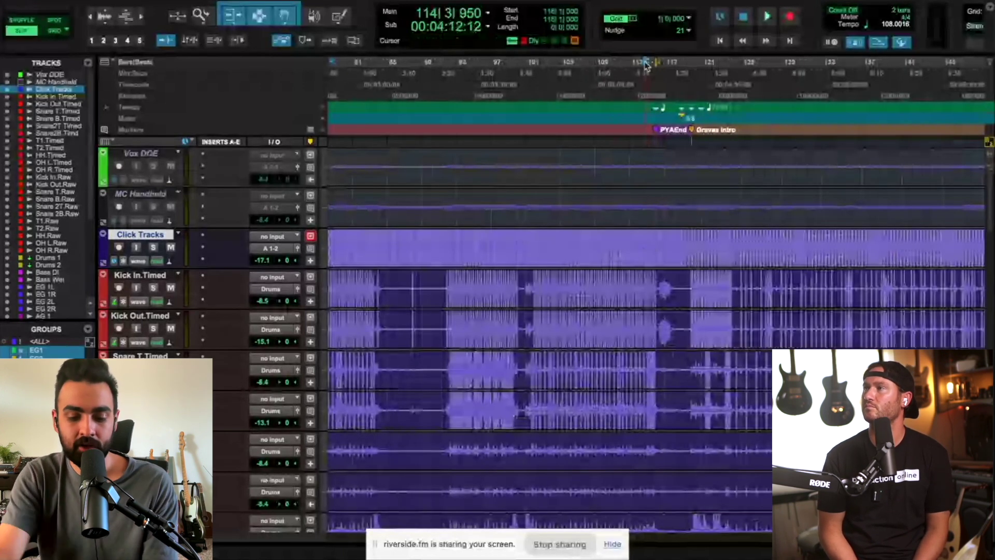
# Start playback while checking the Audiomovers plug-in on the master track, then close it and return to the Edit window.
pyautogui.hotkey('ctrl', '=')
pyautogui.hscroll(10, 856, 76)
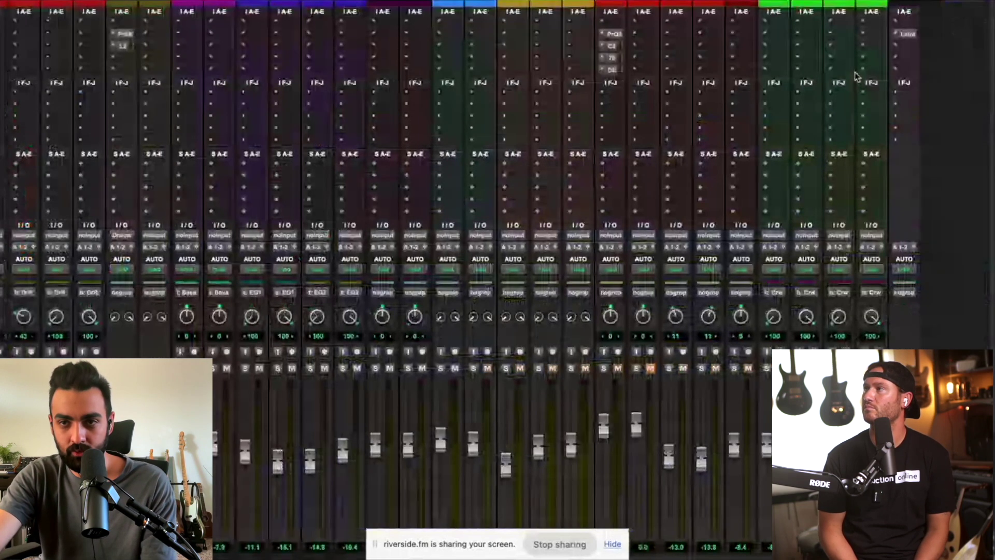
pyautogui.click(904, 34)
pyautogui.press('space')
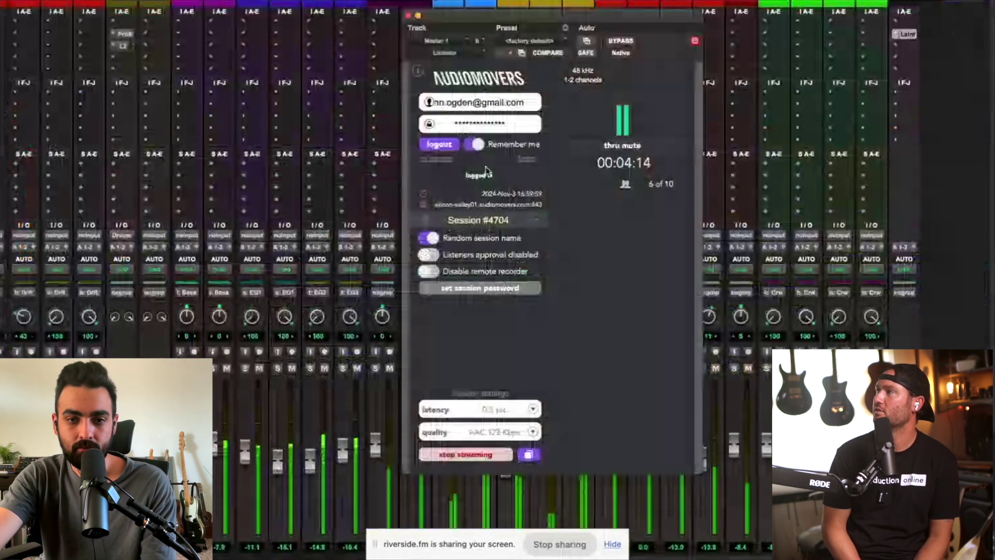
pyautogui.press('super+equal')
pyautogui.click(408, 15)
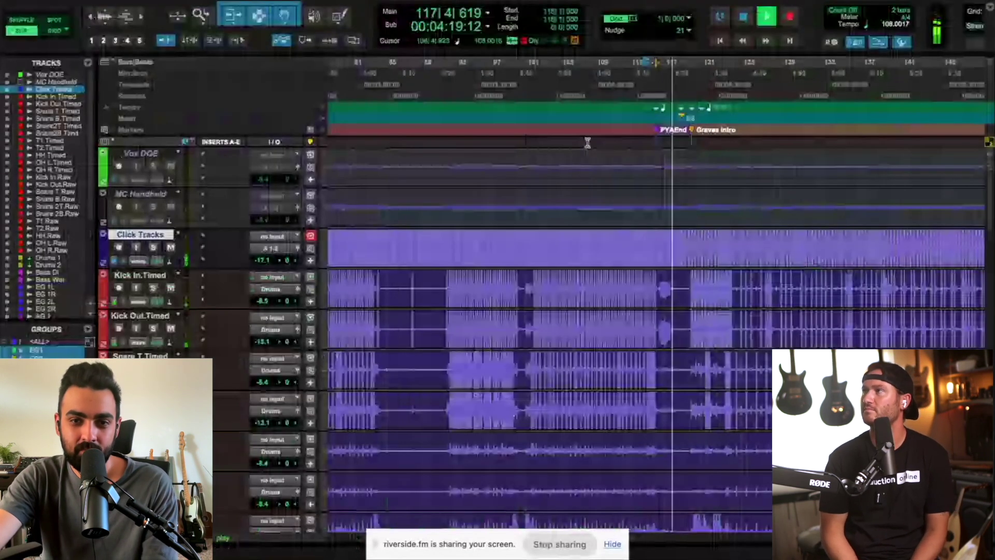
# Mute Click Tracks during playback of the Graves Intro, and stop playback.
pyautogui.press('t')
pyautogui.press('t')
pyautogui.press('t')
pyautogui.hscroll(5, 555, 200)
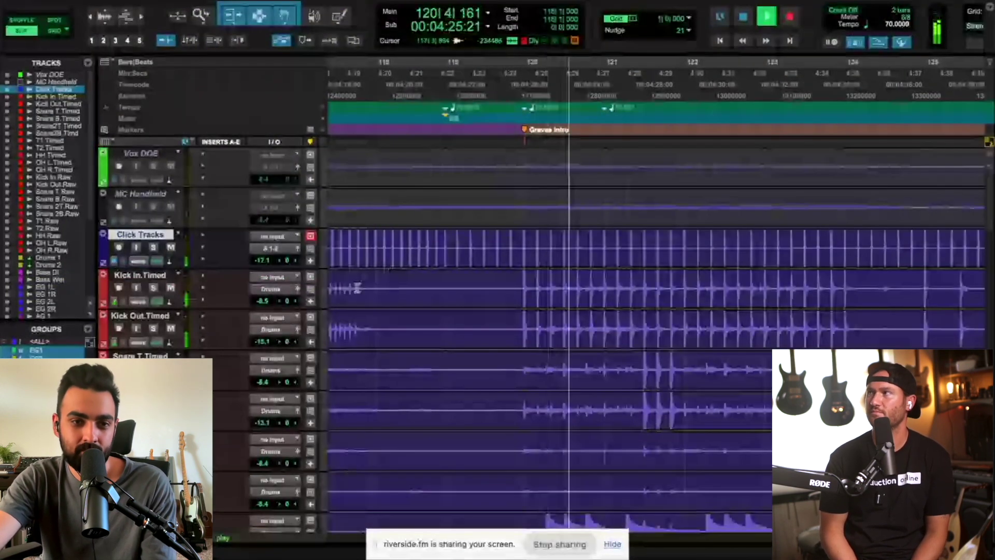
pyautogui.hotkey('shift', 'm')
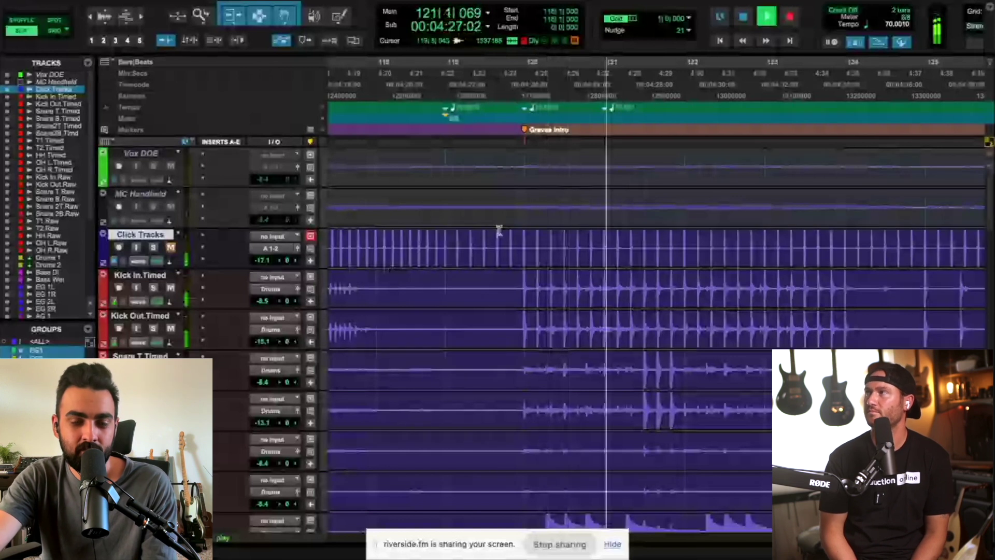
pyautogui.press('space')
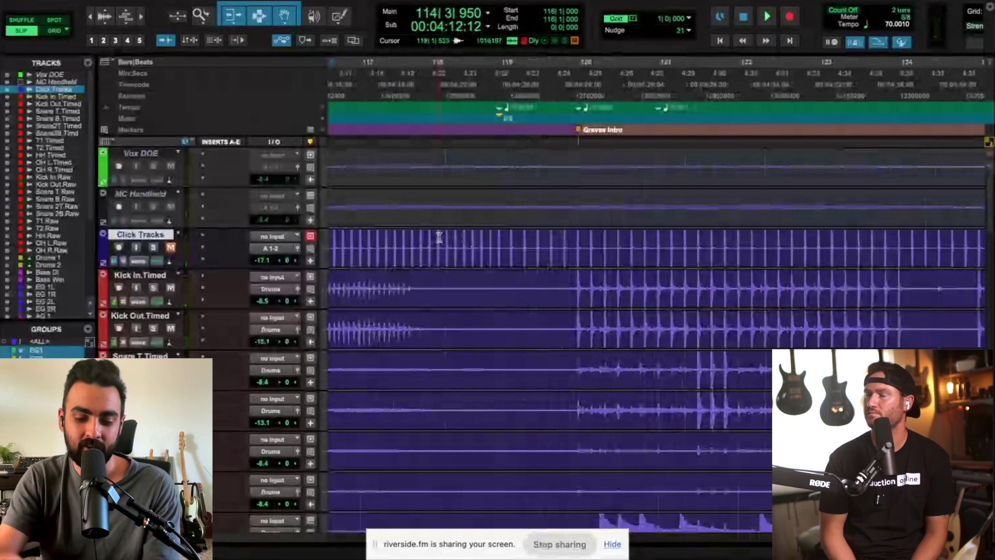
# Examine the click and drum tracks around the transition from PYA End to Graves Intro.
pyautogui.press('r')
pyautogui.press('r')
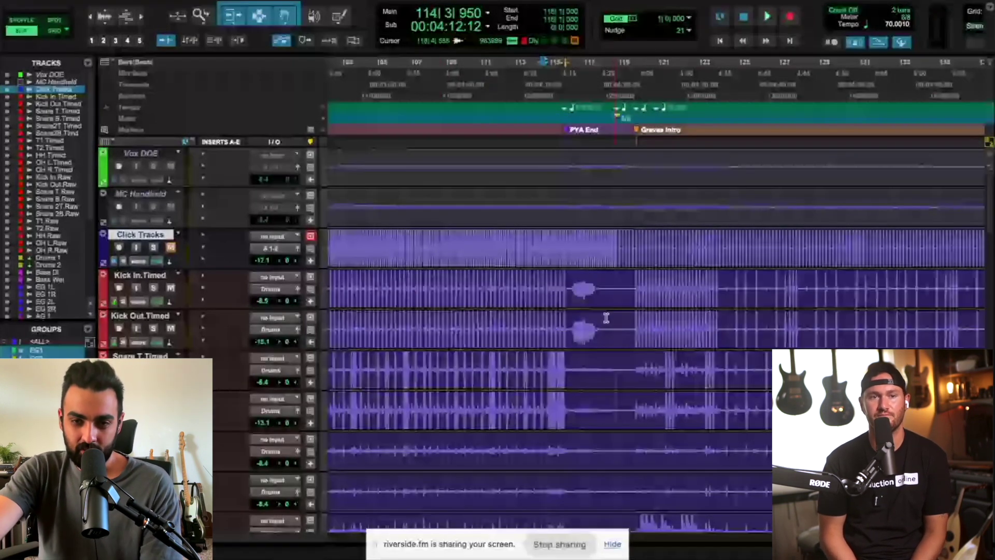
pyautogui.scroll(-2, 607, 318)
pyautogui.hscroll(3, 606, 318)
pyautogui.scroll(-1, 612, 323)
pyautogui.hscroll(-2, 612, 322)
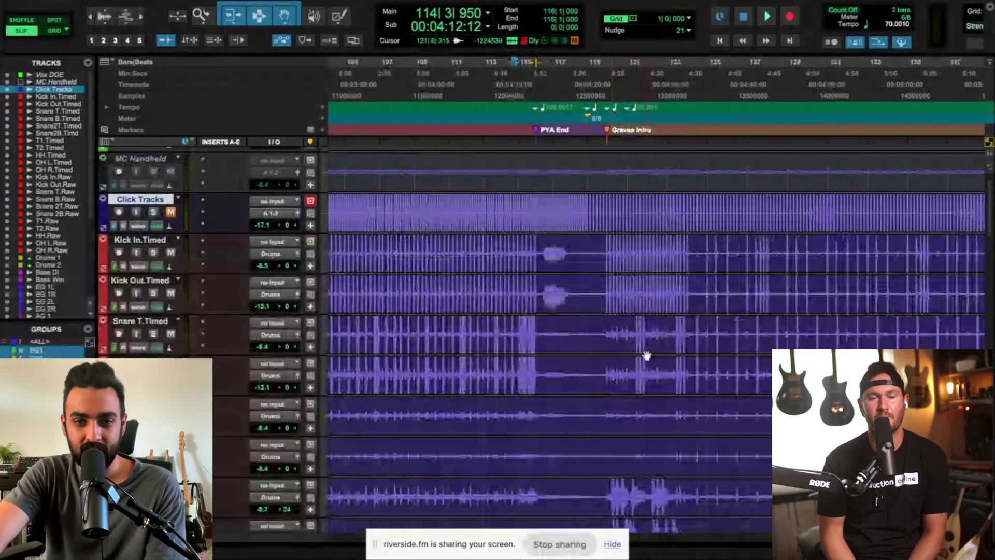
pyautogui.hscroll(-8, 719, 358)
pyautogui.scroll(-2, 722, 369)
pyautogui.hscroll(8, 726, 384)
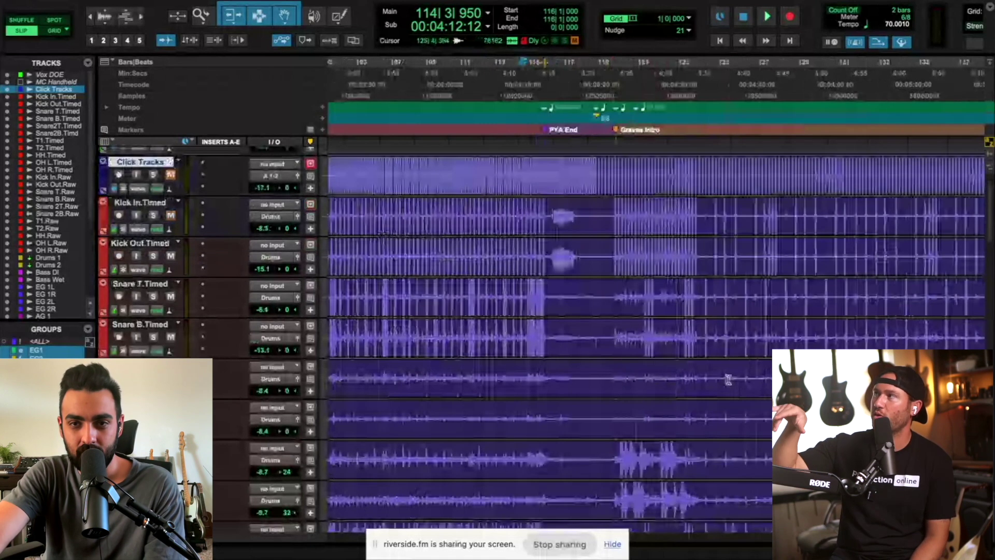
# Place the edit cursor at the 6/8 meter change in bar 119 and inspect the tempo events around Graves Intro.
pyautogui.scroll(3, 634, 266)
pyautogui.hscroll(-6, 628, 269)
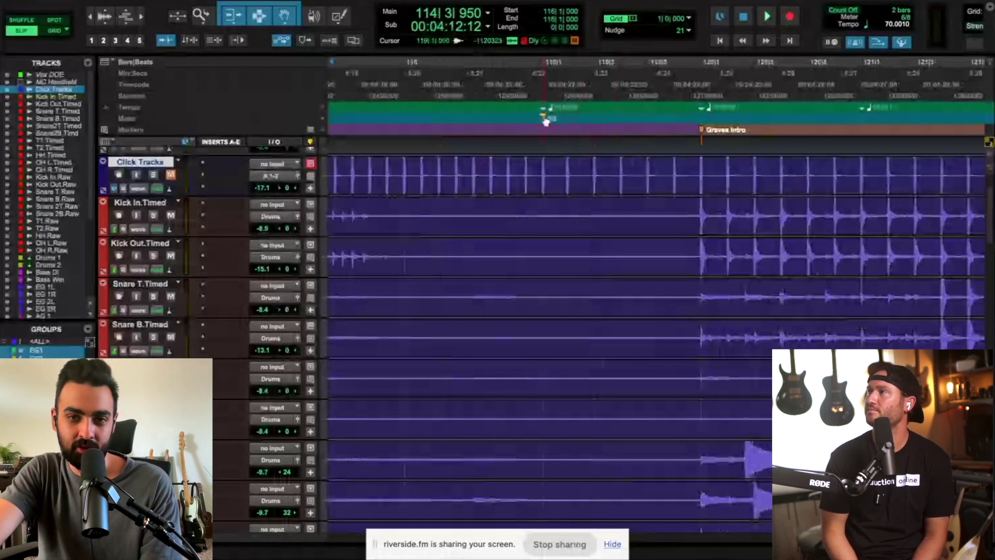
pyautogui.click(545, 64)
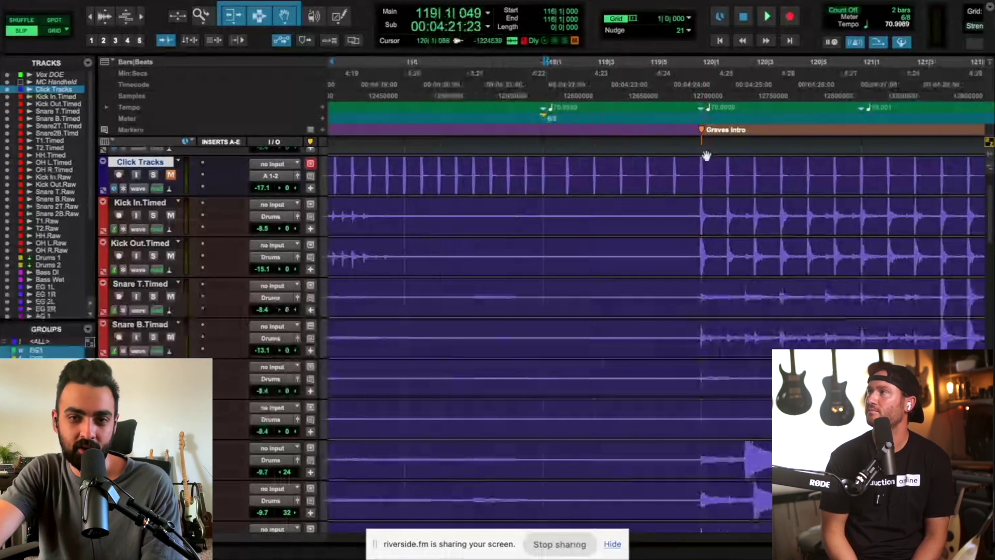
pyautogui.hscroll(3, 718, 159)
pyautogui.hscroll(2, 718, 160)
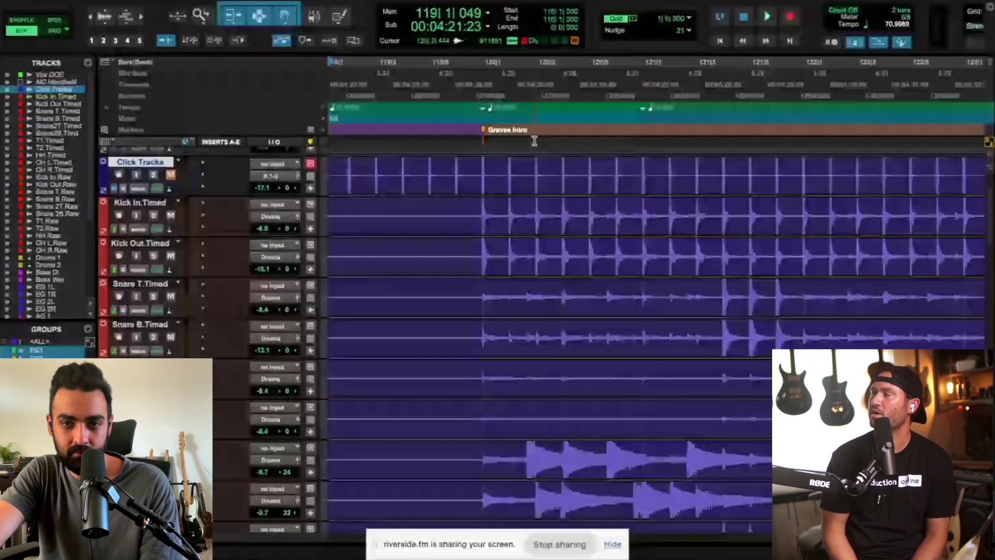
# Examine the click track and tempo ruler from the Graves Intro through to the Ending Hits marker.
pyautogui.press('r')
pyautogui.press('r')
pyautogui.press('r')
pyautogui.press('r')
pyautogui.hscroll(-3, 535, 141)
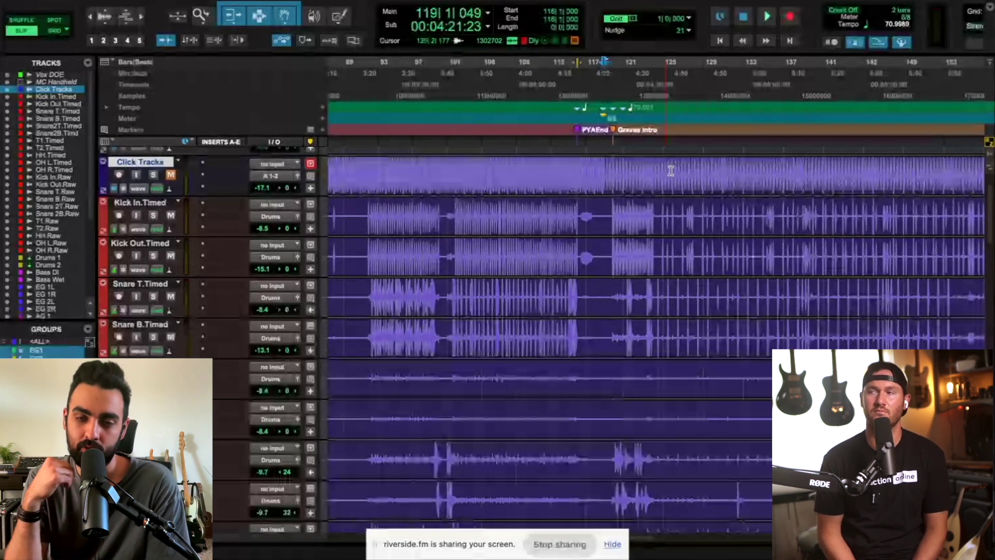
pyautogui.press('r')
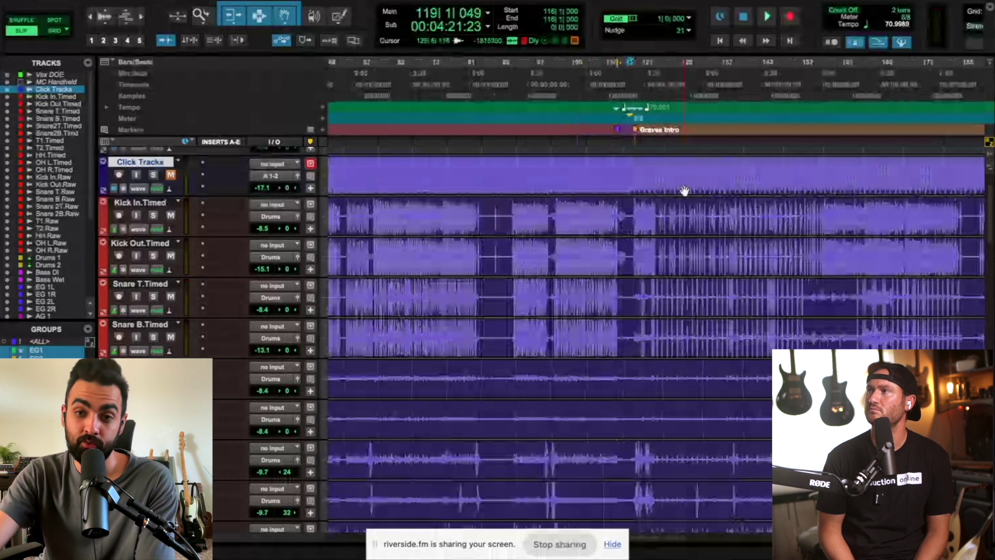
pyautogui.hscroll(3, 684, 190)
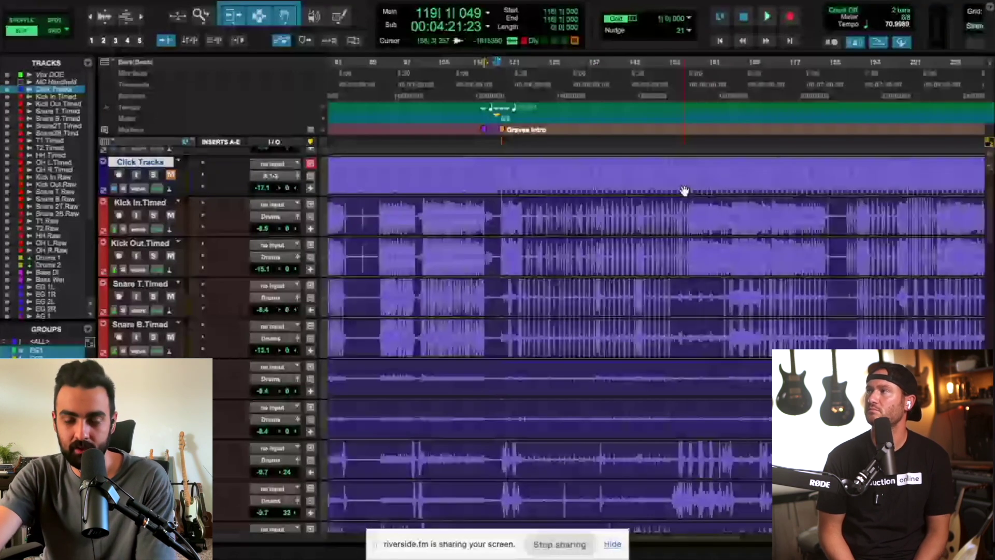
pyautogui.hscroll(5, 685, 191)
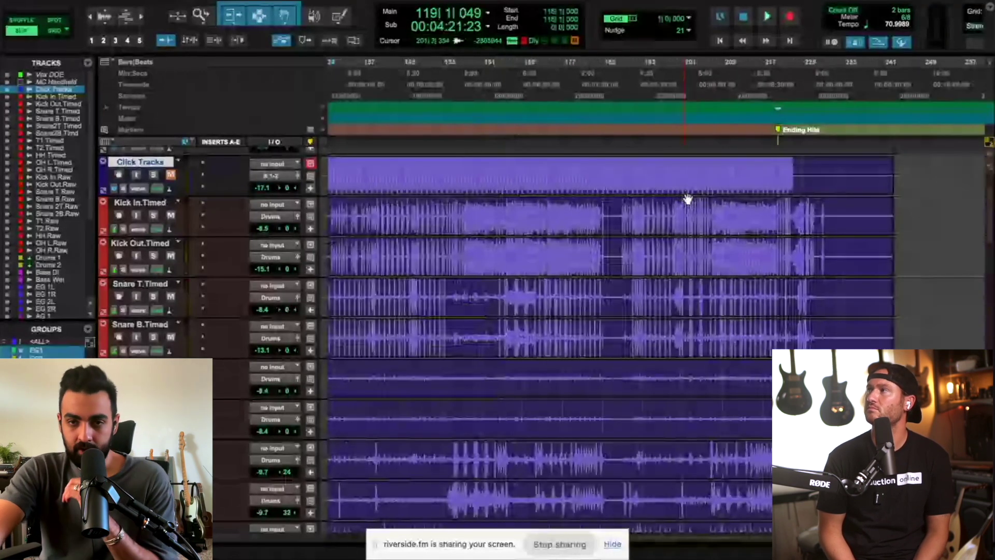
pyautogui.hscroll(-3, 689, 200)
pyautogui.hscroll(-3, 692, 200)
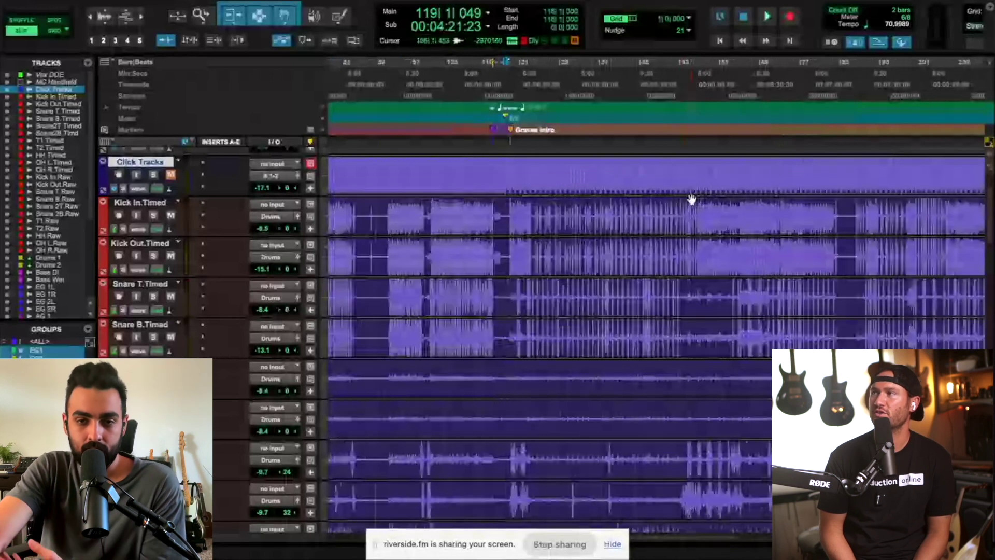
pyautogui.hscroll(-2, 692, 199)
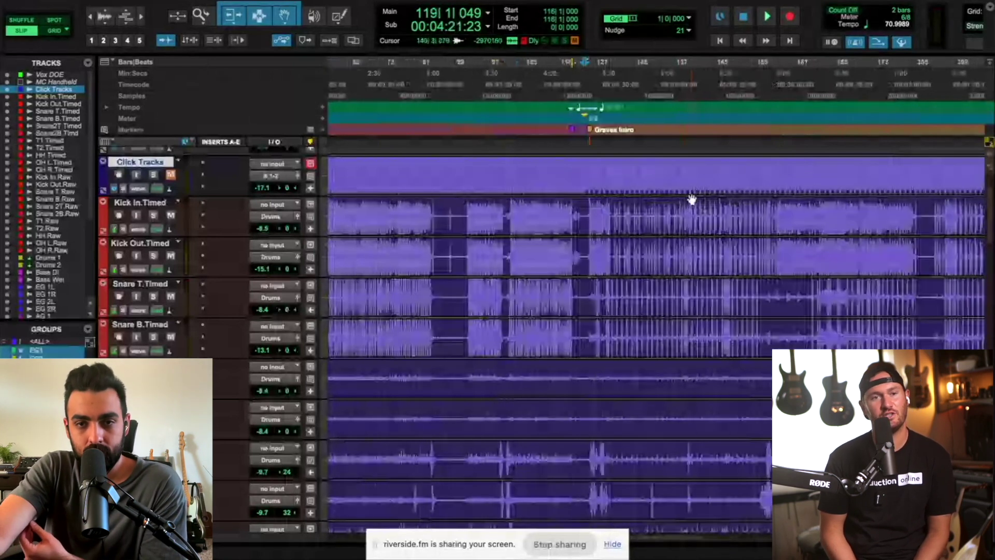
pyautogui.hscroll(4, 692, 199)
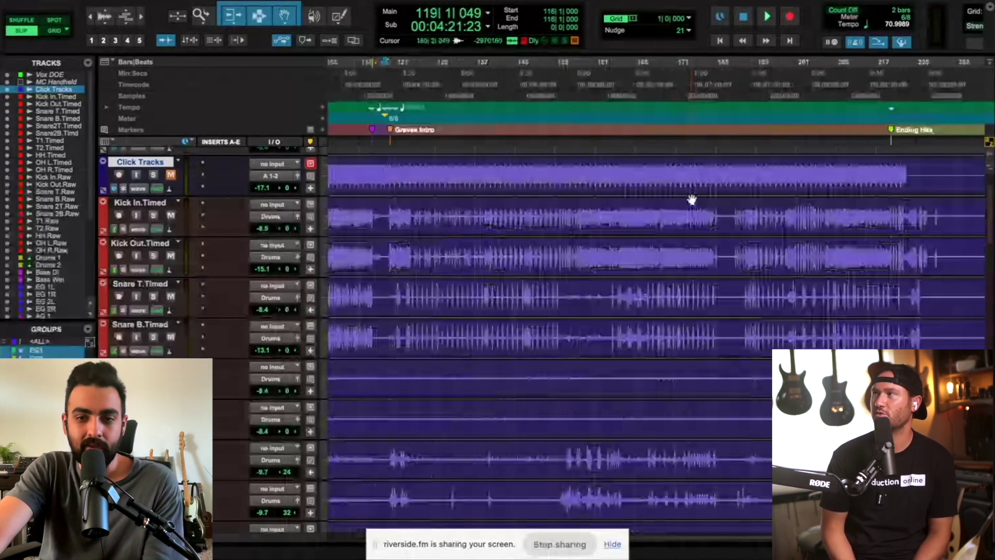
# Survey the full-length session from the timed and raw drums down through bass, guitars, keys, backing tracks and vocals.
pyautogui.hscroll(-6, 674, 210)
pyautogui.scroll(-1, 675, 210)
pyautogui.scroll(-3, 675, 210)
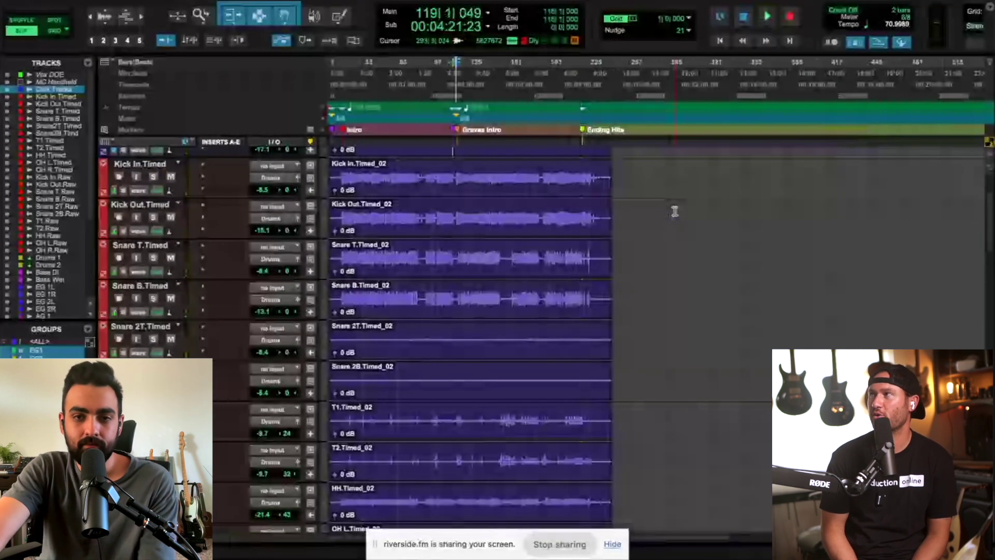
pyautogui.scroll(-2, 675, 211)
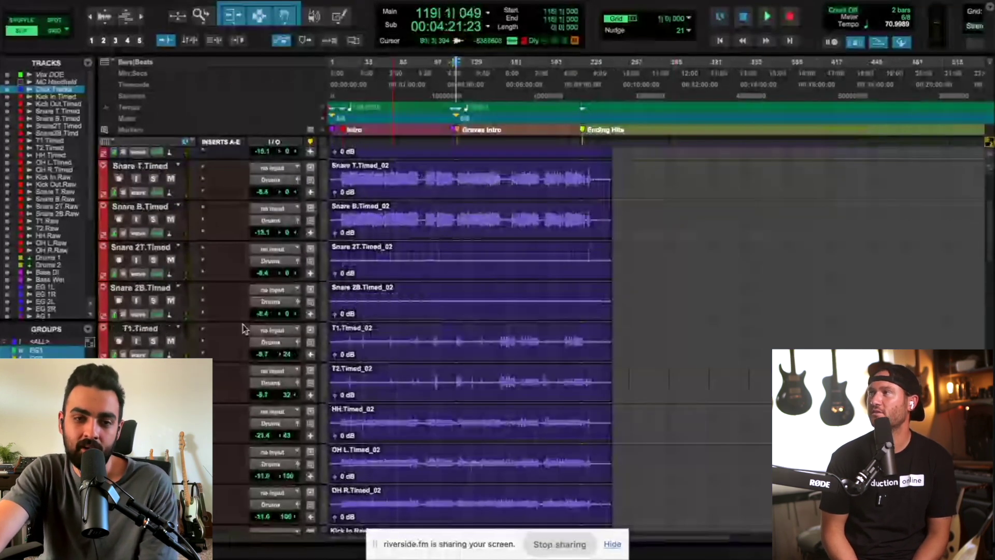
pyautogui.scroll(-4, 243, 330)
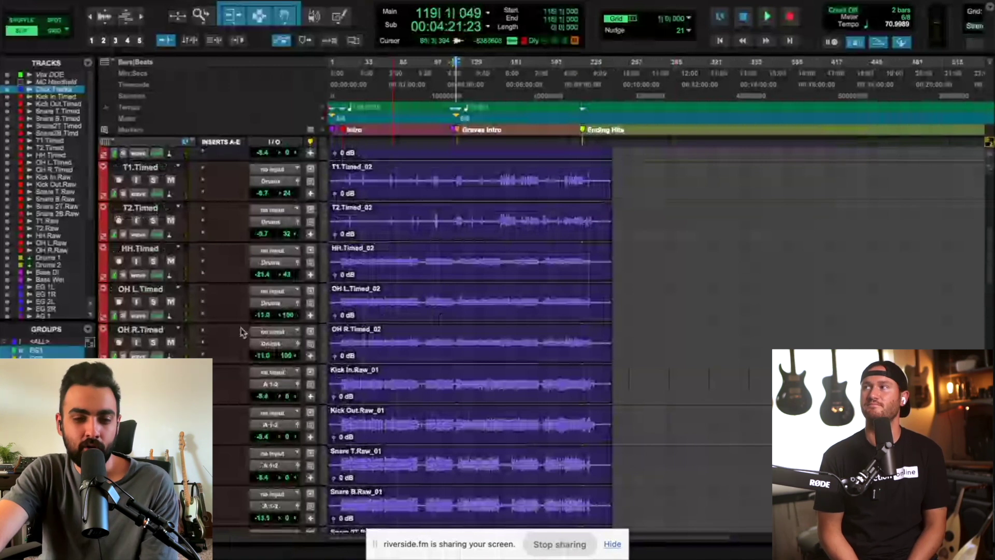
pyautogui.scroll(-7, 241, 332)
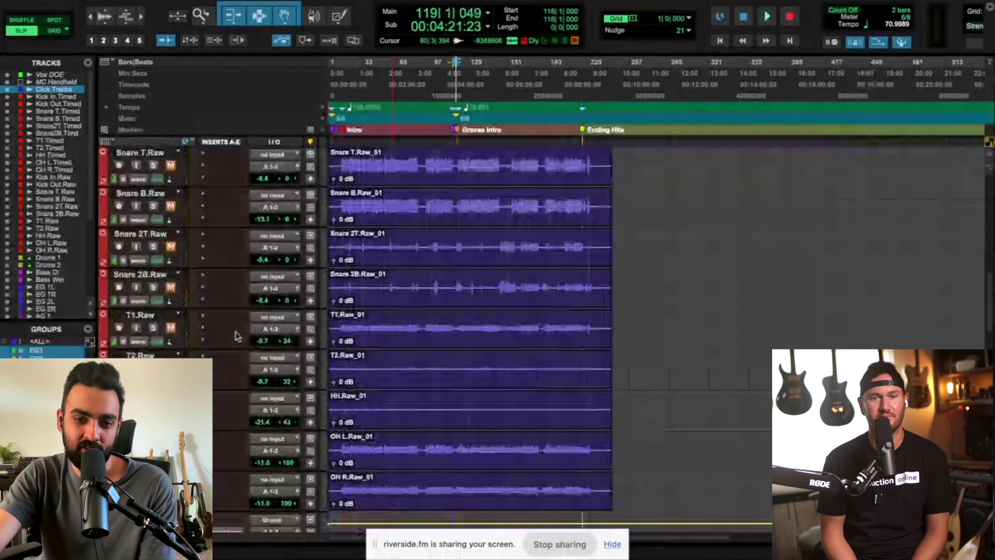
pyautogui.scroll(-9, 238, 337)
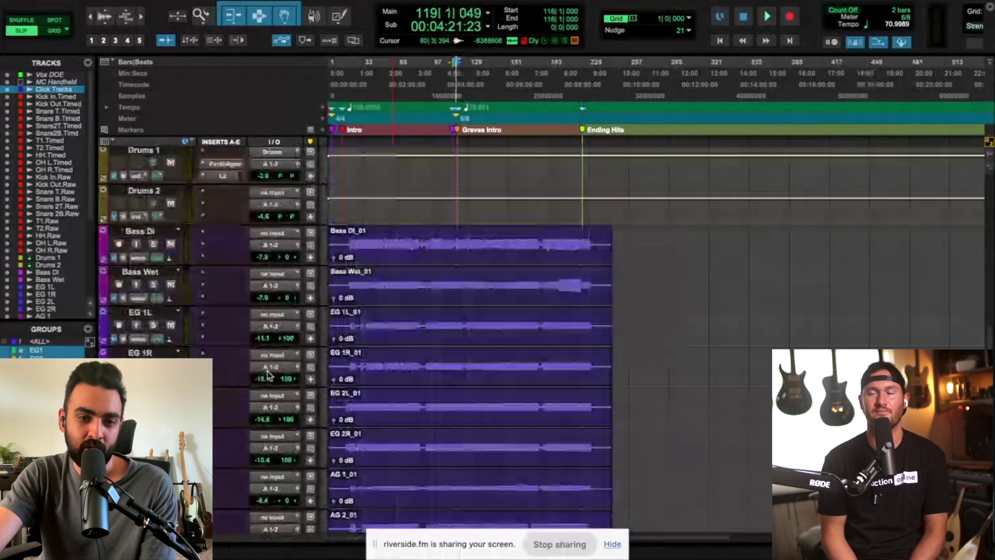
pyautogui.scroll(-1, 266, 373)
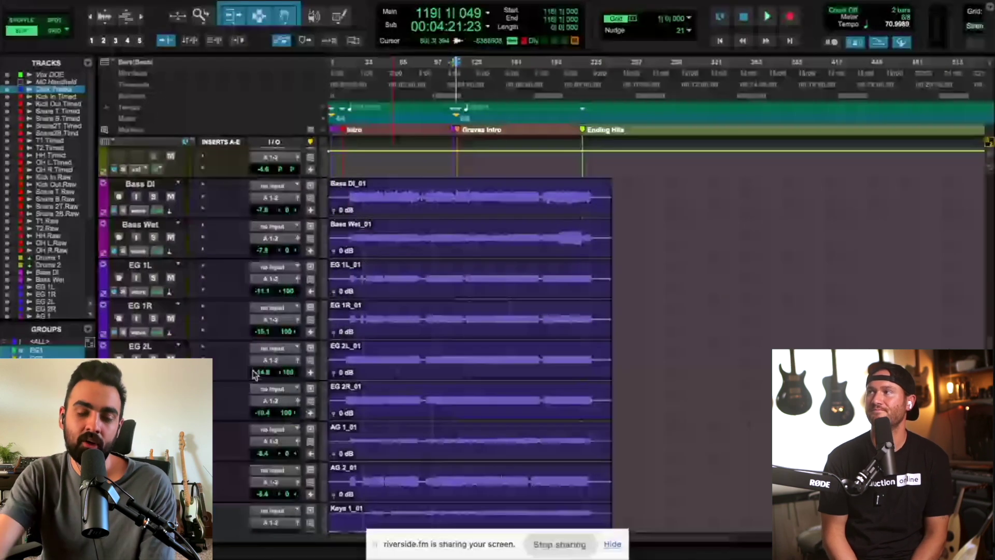
pyautogui.scroll(-1, 254, 374)
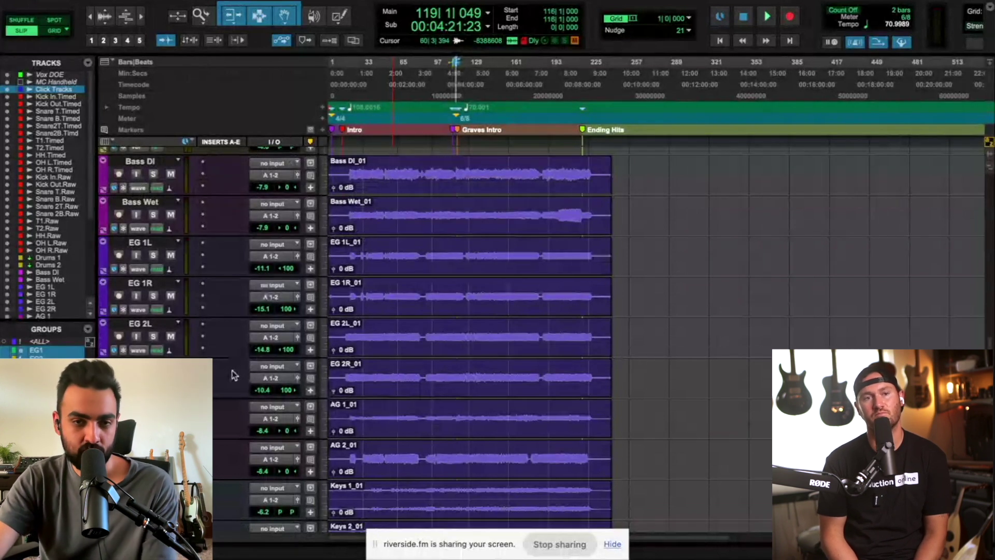
pyautogui.scroll(-2, 232, 372)
pyautogui.scroll(-10, 231, 371)
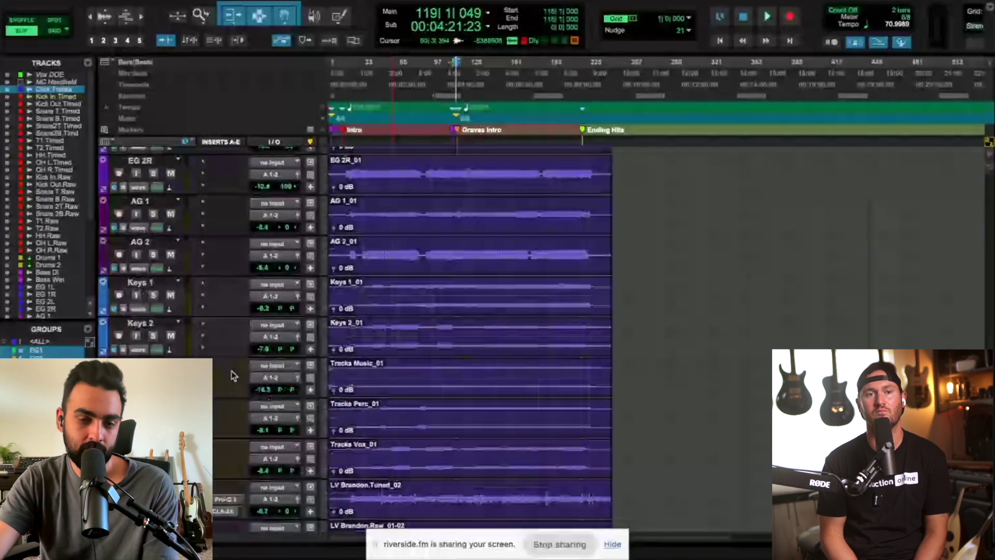
# Review the backing tracks, lead and background vocals, then the keys, guitars, bass and raw drum overheads.
pyautogui.scroll(-14, 233, 373)
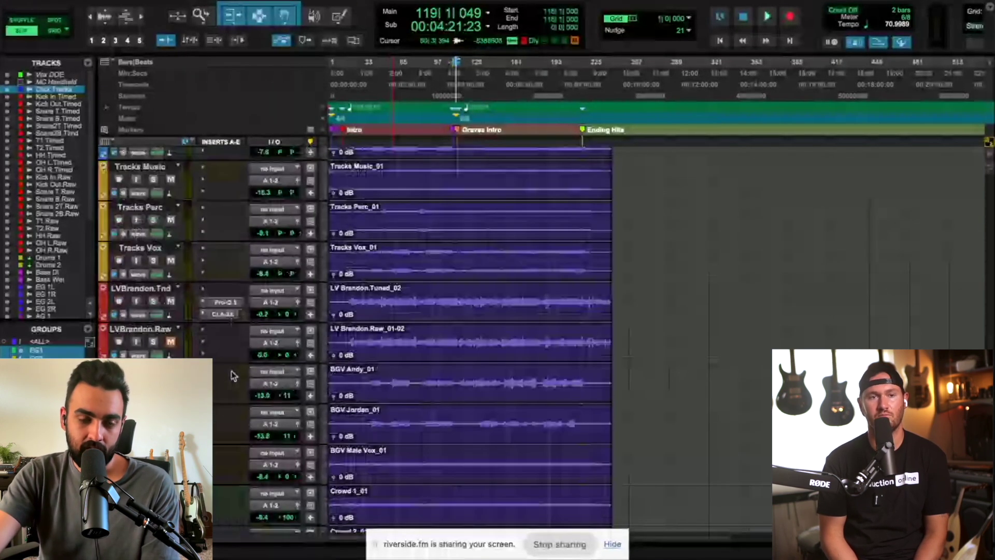
pyautogui.scroll(-2, 233, 374)
pyautogui.scroll(3, 232, 374)
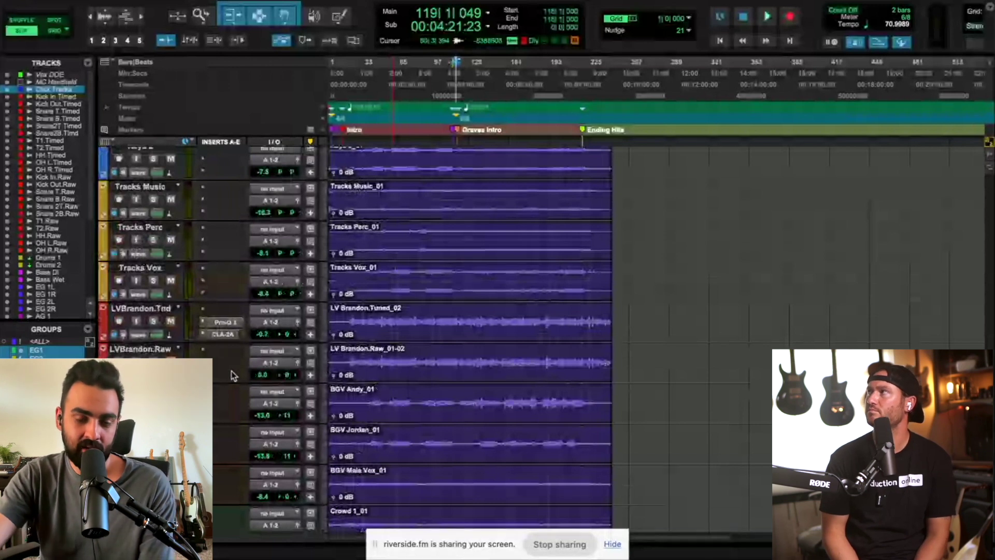
pyautogui.scroll(5, 233, 375)
pyautogui.scroll(8, 234, 383)
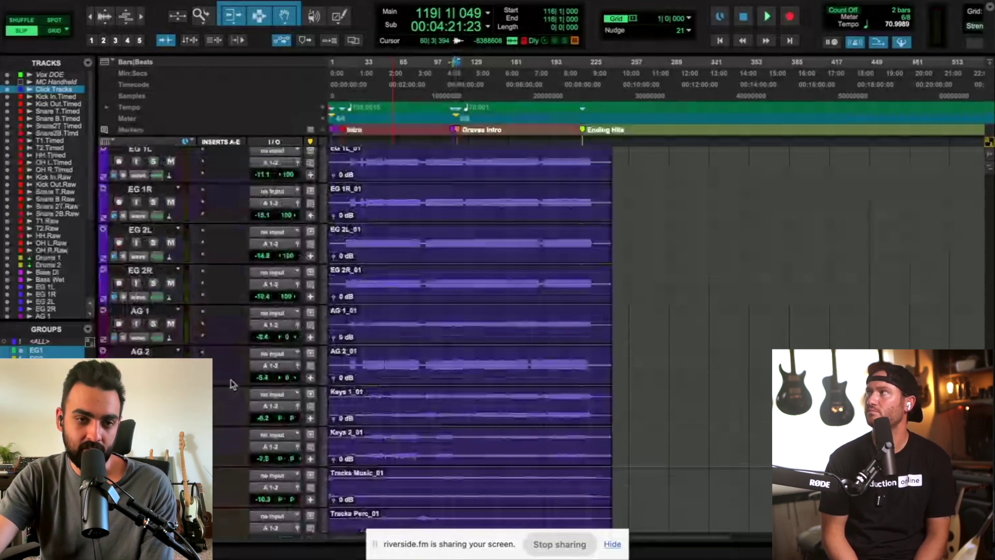
pyautogui.scroll(7, 228, 399)
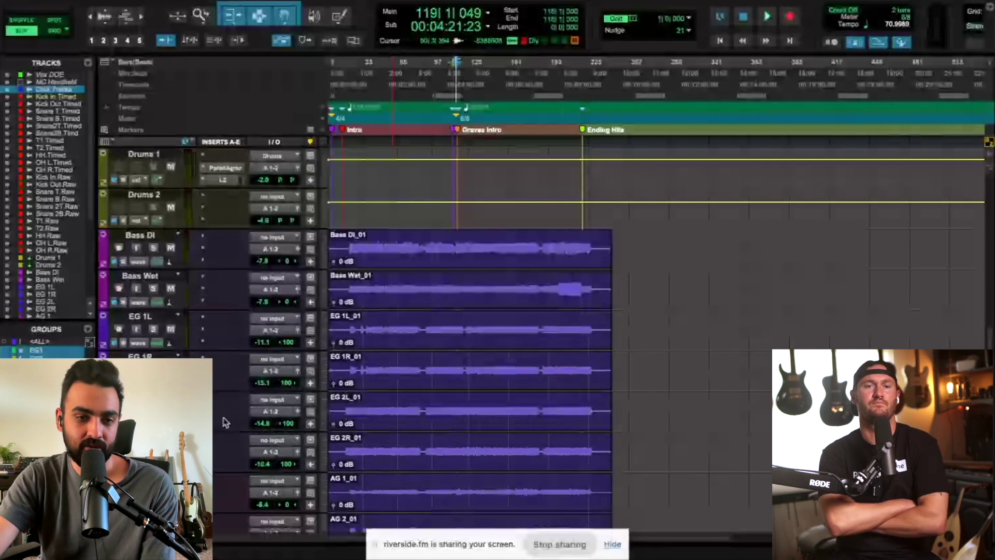
pyautogui.scroll(3, 226, 421)
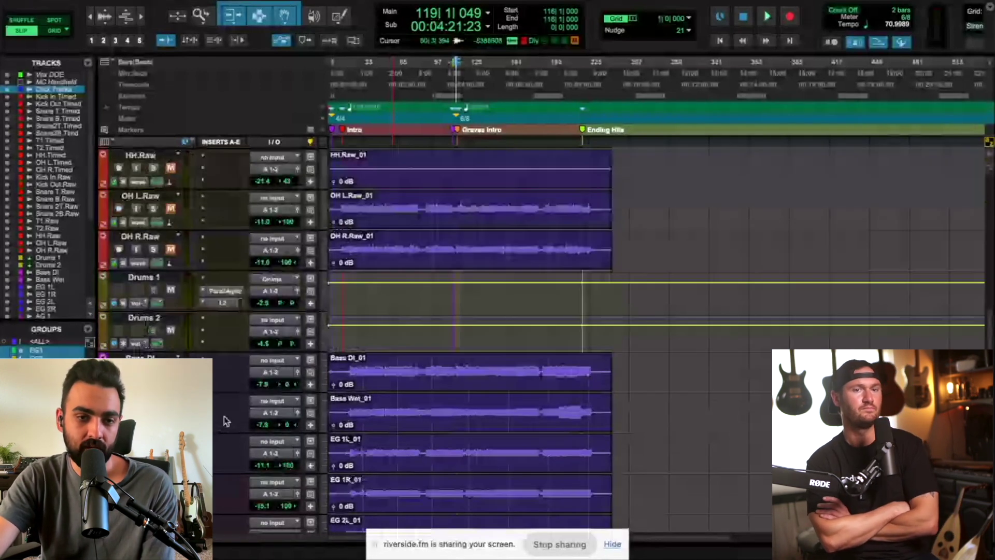
pyautogui.scroll(-1, 226, 421)
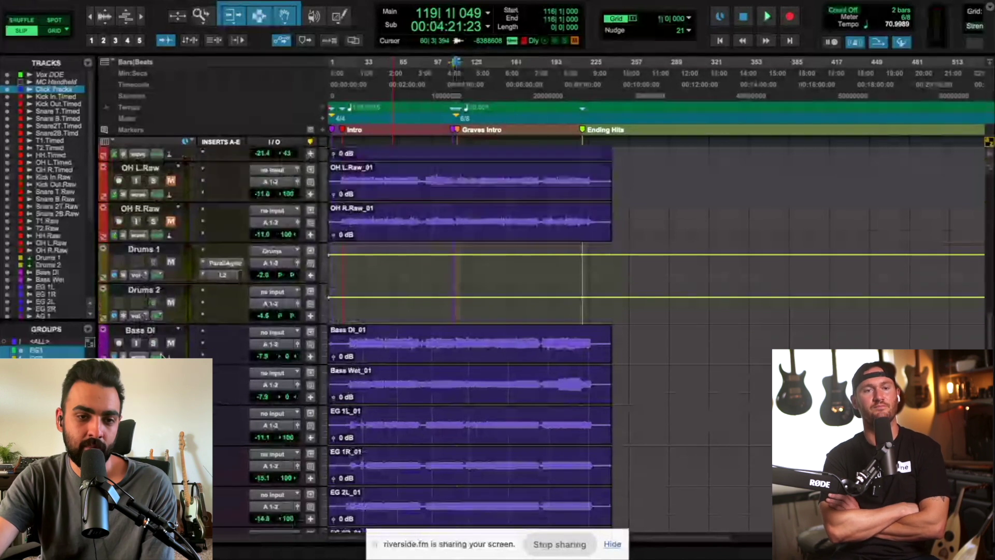
# Enlarge all track heights and solo only the Bass DI and Bass Wet tracks.
pyautogui.hotkey('ctrl', 'alt', 'Up')
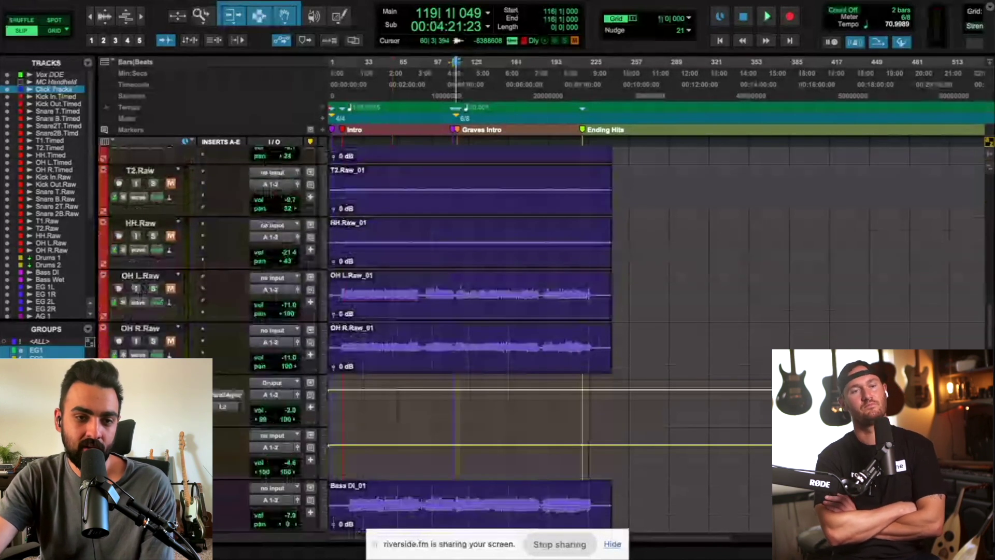
pyautogui.click(49, 273)
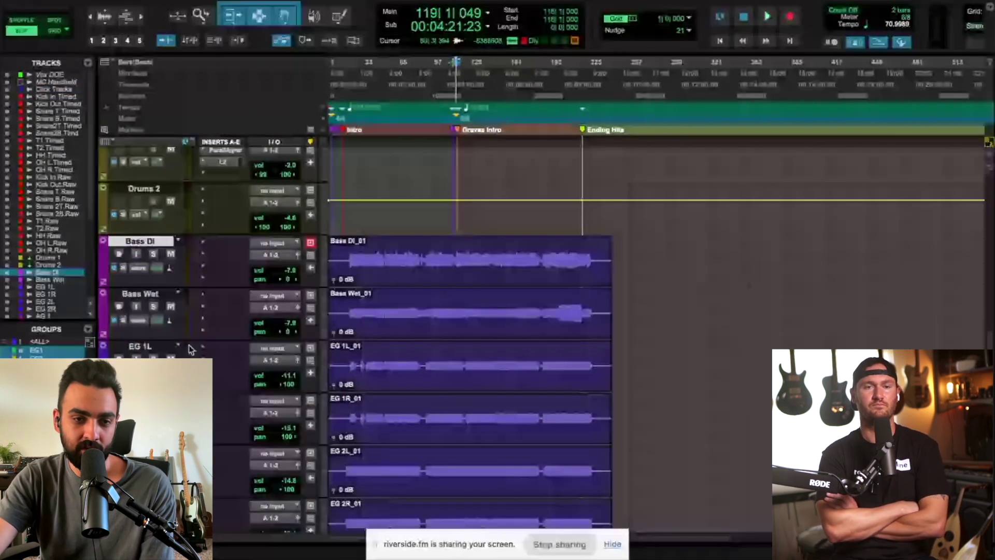
pyautogui.scroll(-1, 157, 326)
pyautogui.click(153, 325)
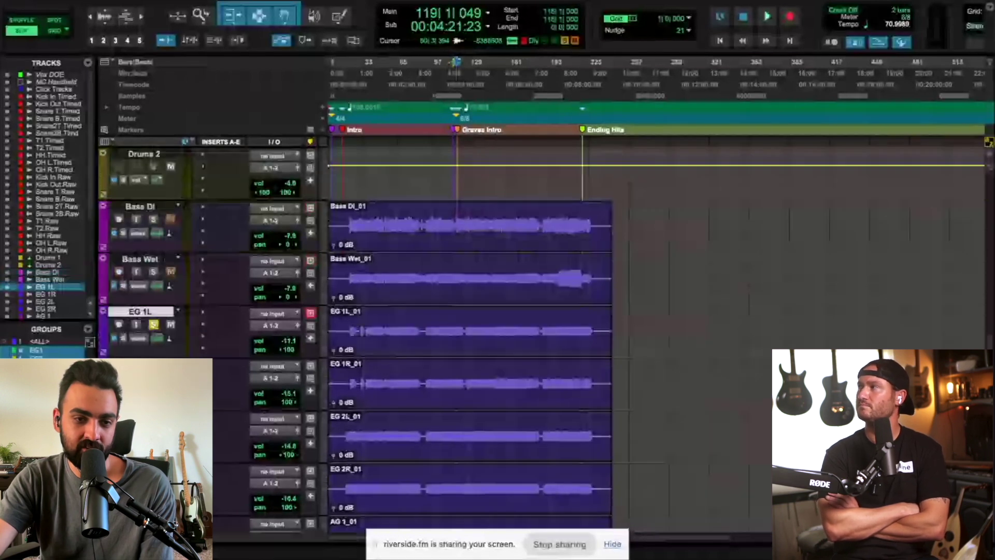
pyautogui.scroll(1, 154, 338)
pyautogui.click(154, 338)
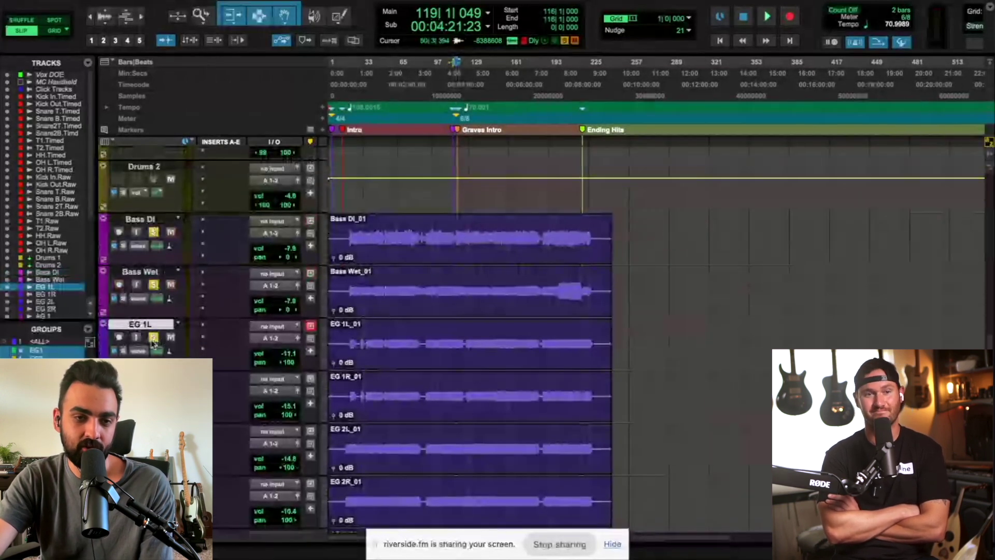
# Set the timebase of the Bass Wet and Bass DI tracks to Ticks.
pyautogui.click(114, 300)
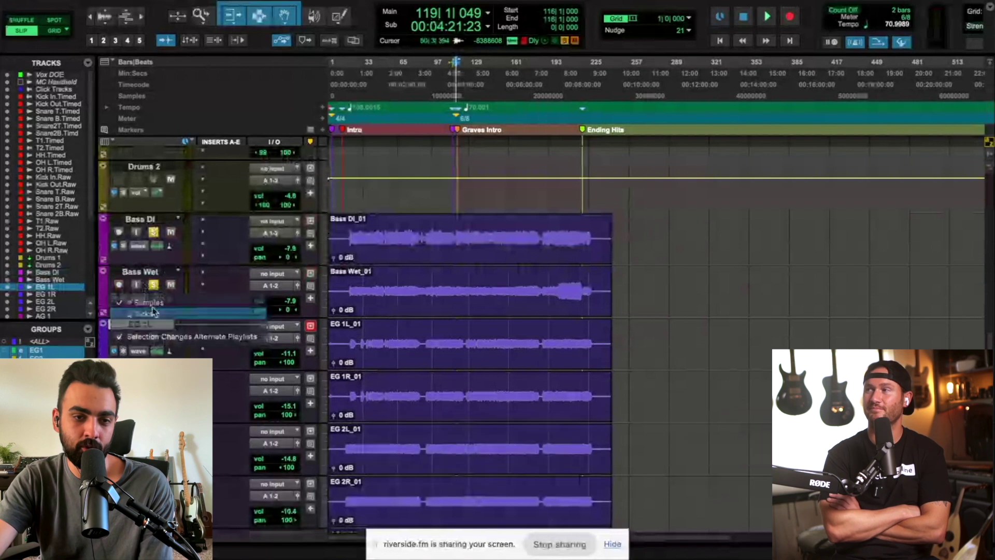
pyautogui.click(117, 302)
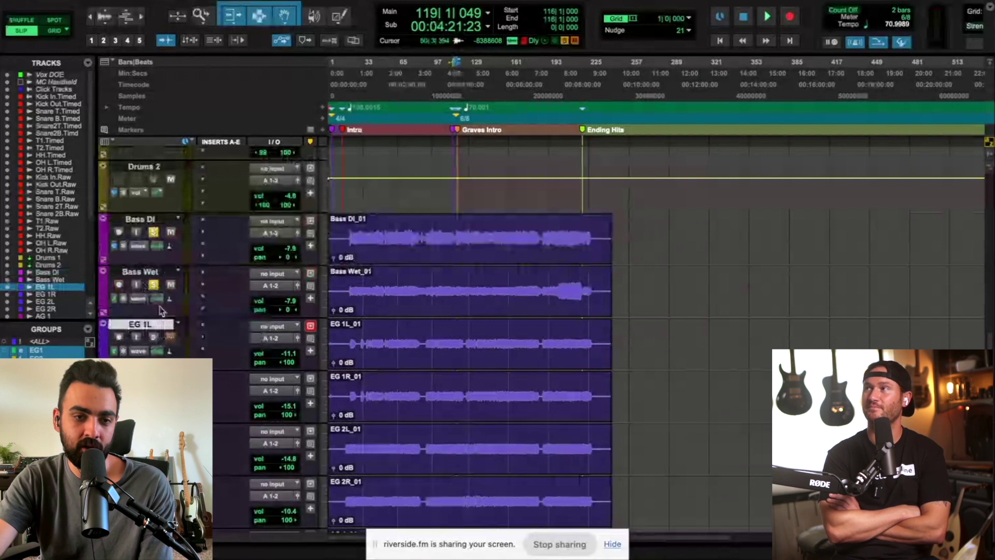
pyautogui.click(139, 220)
pyautogui.click(116, 250)
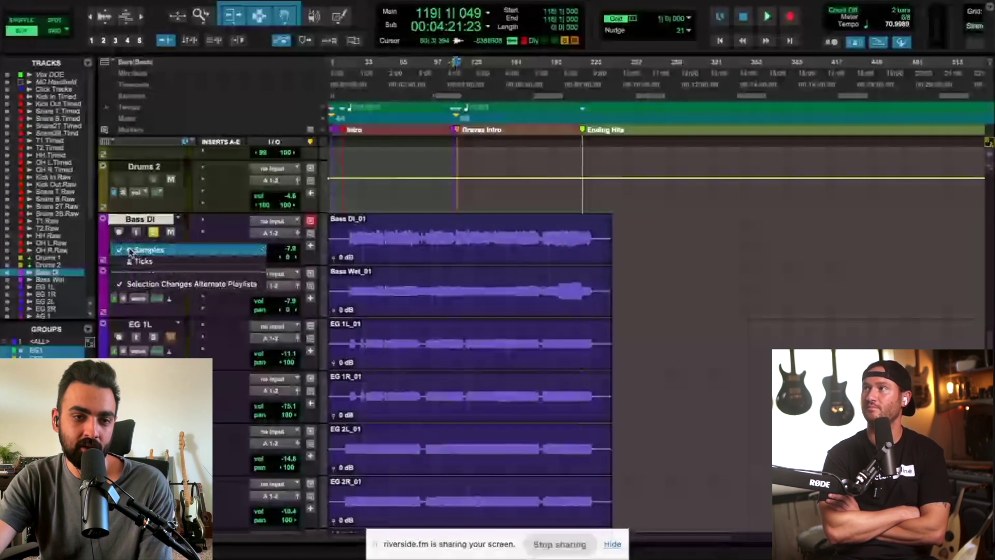
pyautogui.click(118, 262)
# Group the Bass DI and Bass Wet tracks together, keeping the default group settings.
pyautogui.keyDown('shift'); pyautogui.click(142, 274); pyautogui.keyUp('shift')
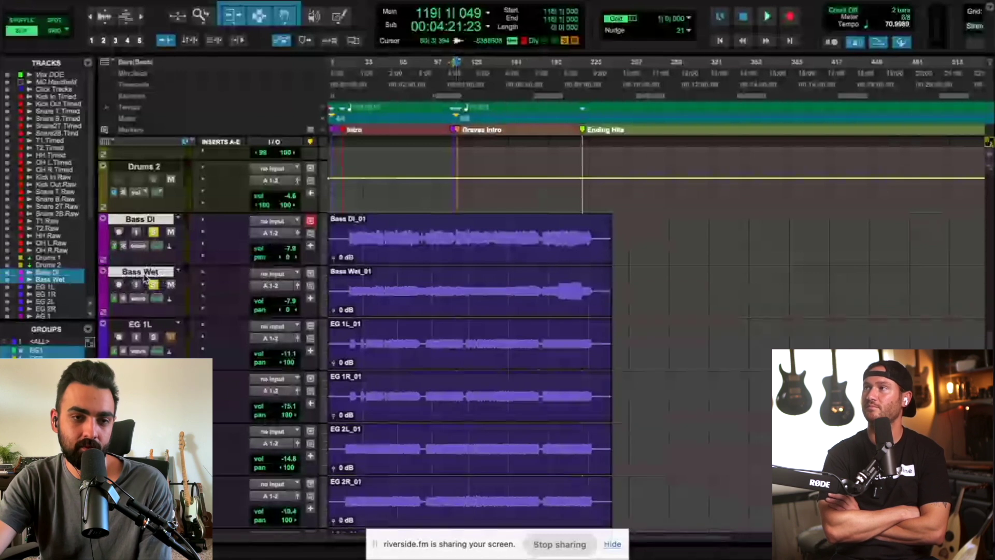
pyautogui.click(171, 248)
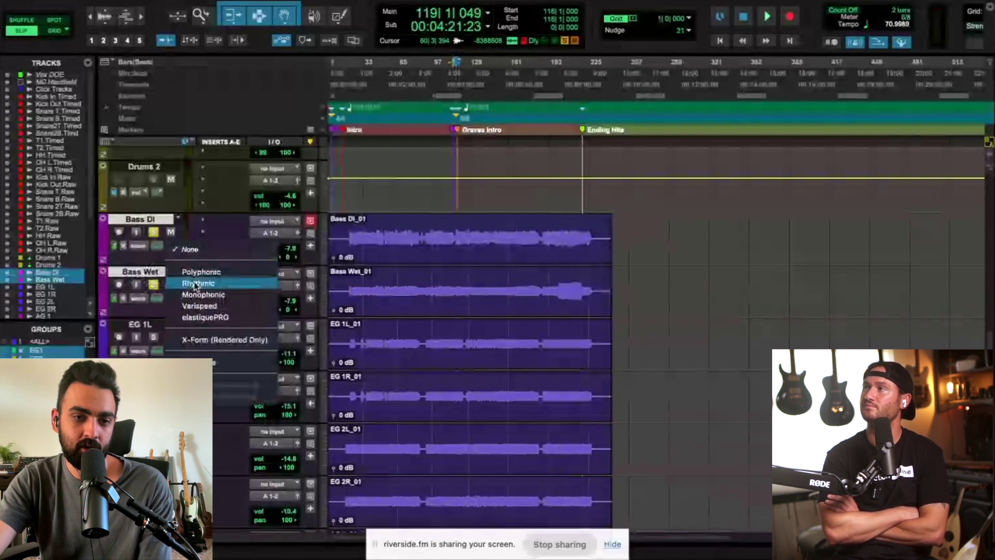
pyautogui.click(197, 284)
pyautogui.press('super+g')
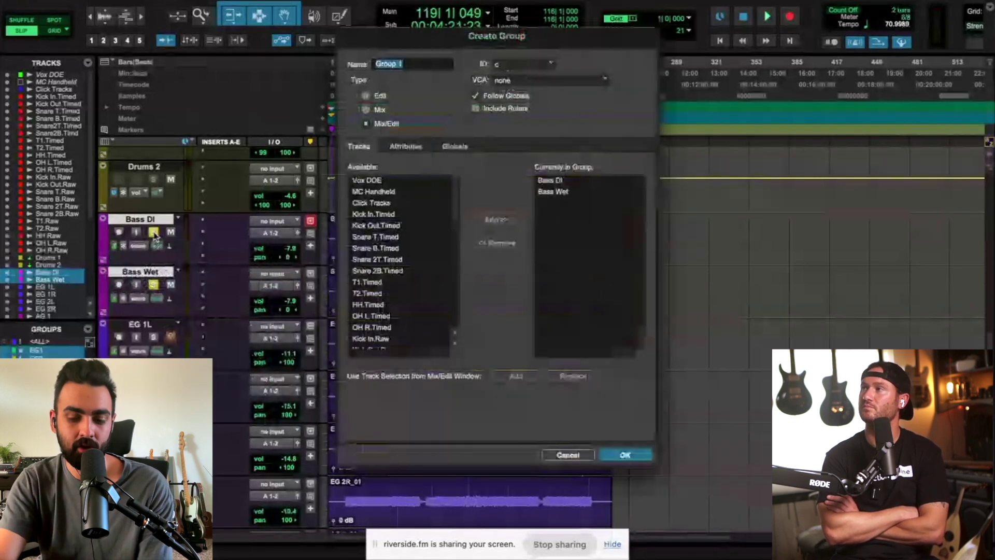
pyautogui.press('Return')
# Enable Elastic Audio with the elastiquePRO algorithm on both bass tracks and make the tracks slightly taller.
pyautogui.click(169, 246)
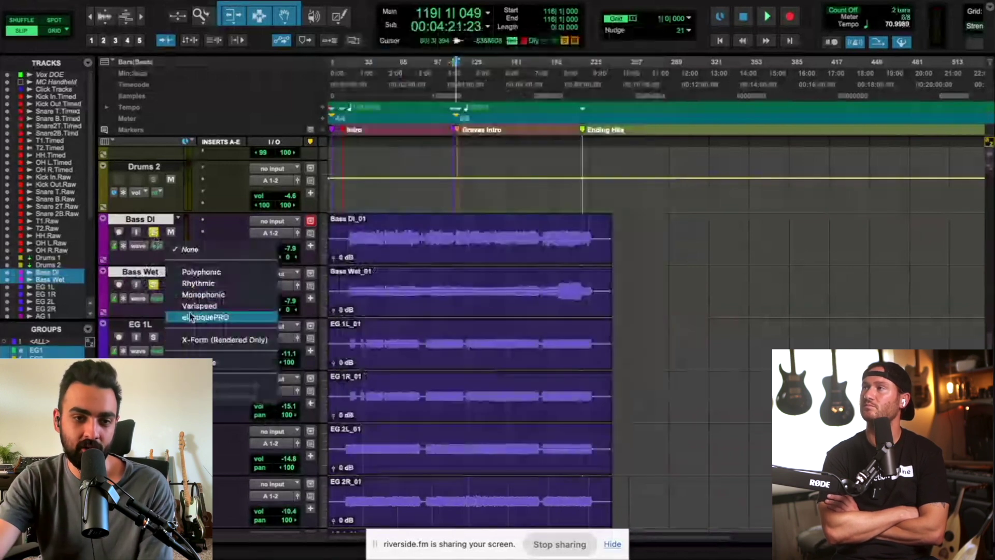
pyautogui.click(190, 317)
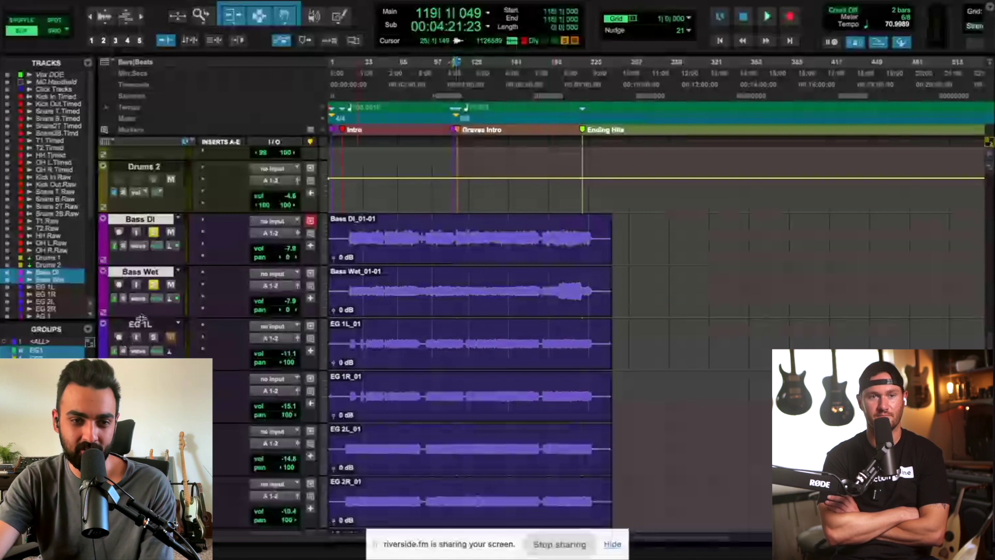
pyautogui.moveTo(141, 326); pyautogui.dragTo(147, 332)
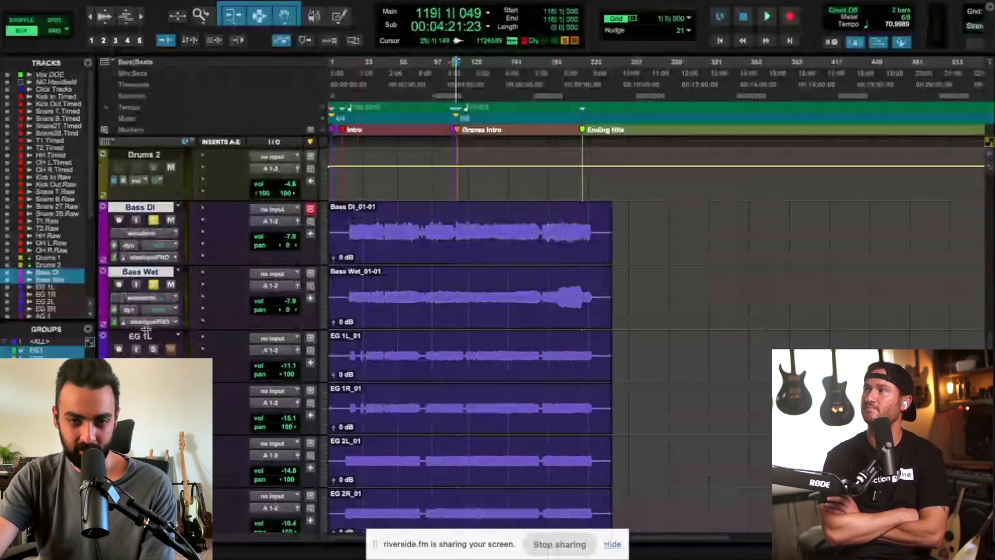
# Select the full Bass DI and Bass Wet clips and open the Quantize settings clear of the track names.
pyautogui.hotkey('alt', 't')
pyautogui.click(484, 262)
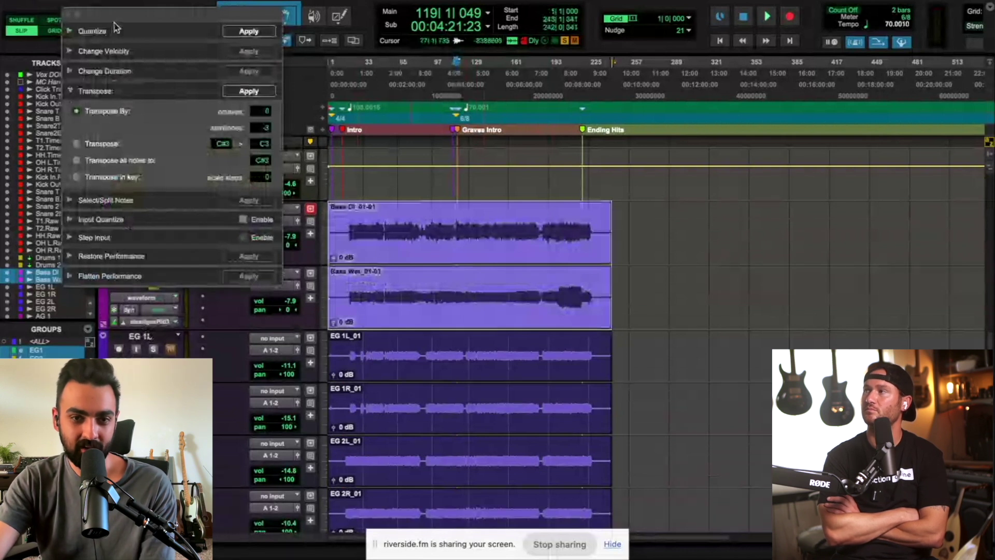
pyautogui.click(85, 33)
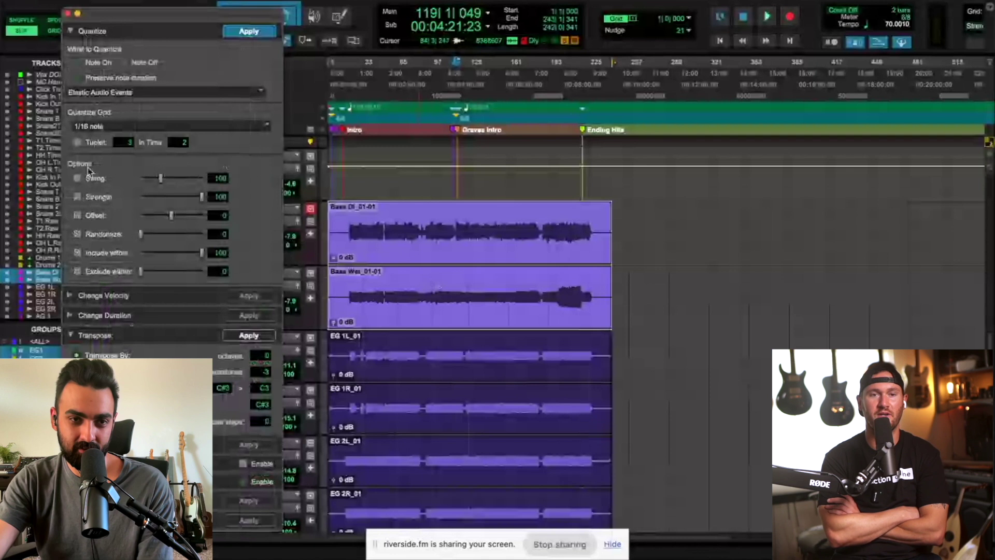
pyautogui.moveTo(193, 17); pyautogui.dragTo(753, 117)
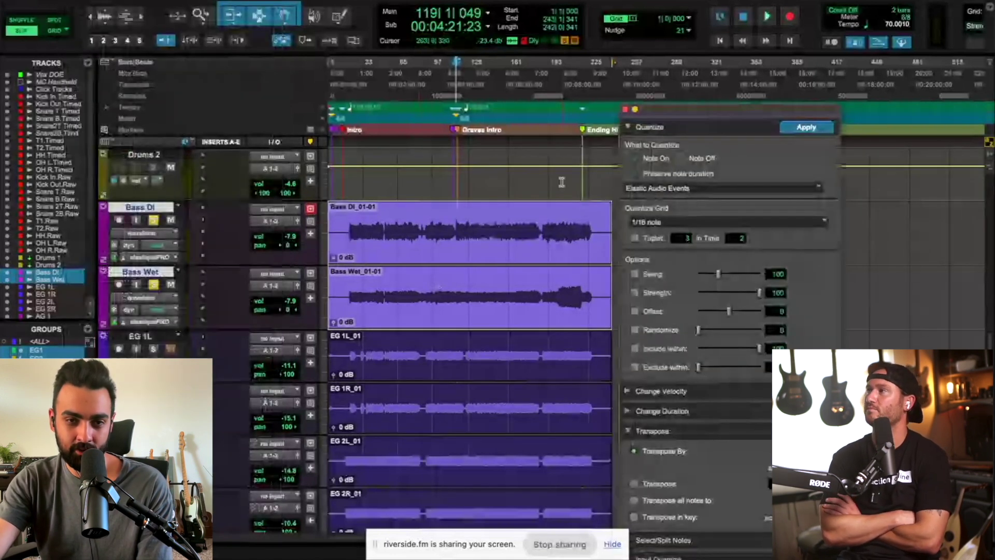
# Quantize the Elastic Audio events of both bass clips to a 1/8 note grid with Strength set to 90.
pyautogui.press('t')
pyautogui.press('t')
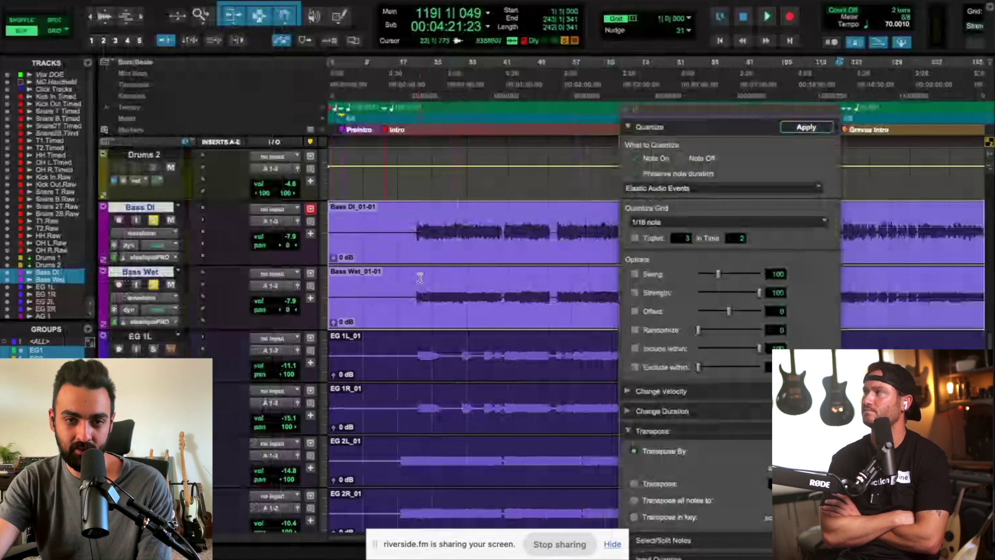
pyautogui.hscroll(2, 420, 278)
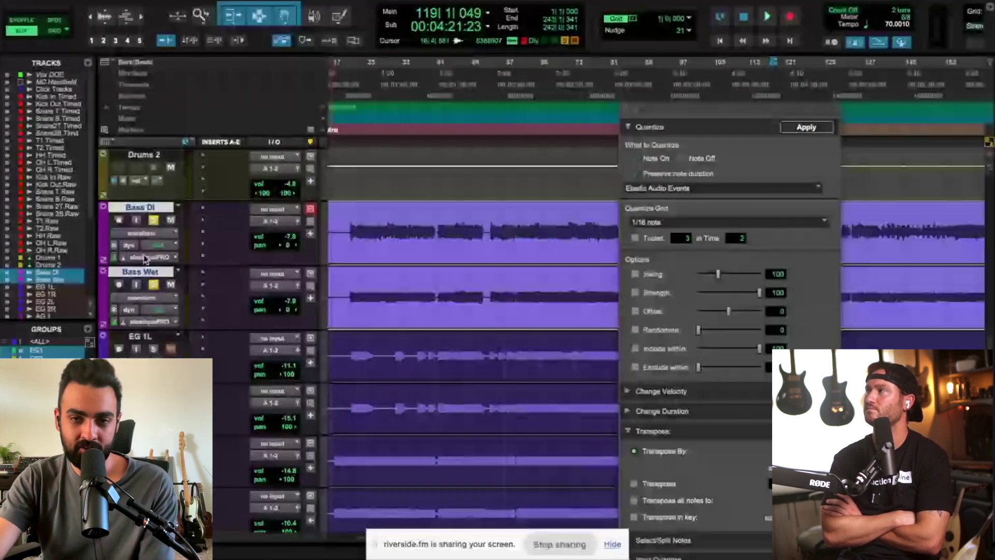
pyautogui.click(716, 223)
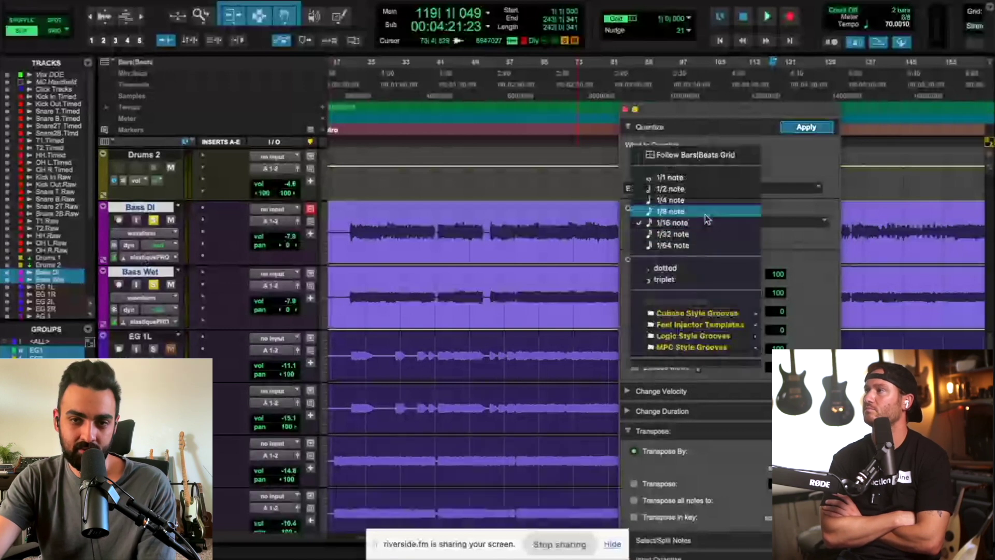
pyautogui.click(707, 217)
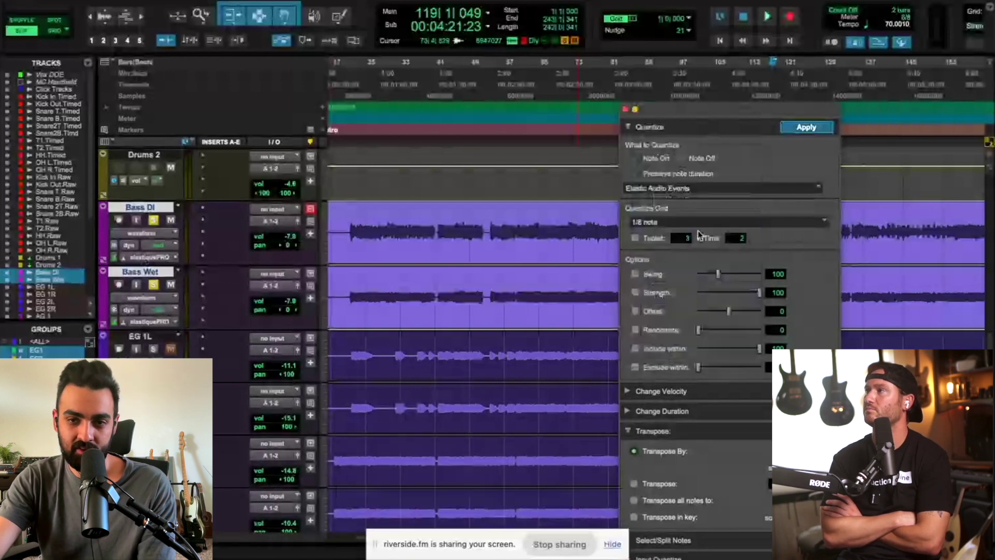
pyautogui.click(635, 293)
pyautogui.moveTo(762, 296); pyautogui.dragTo(756, 300)
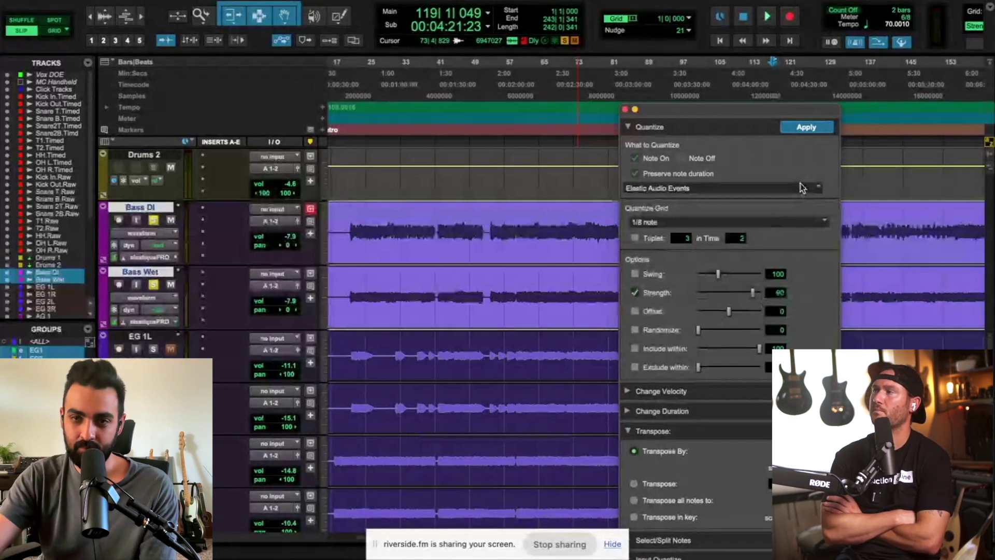
pyautogui.click(804, 131)
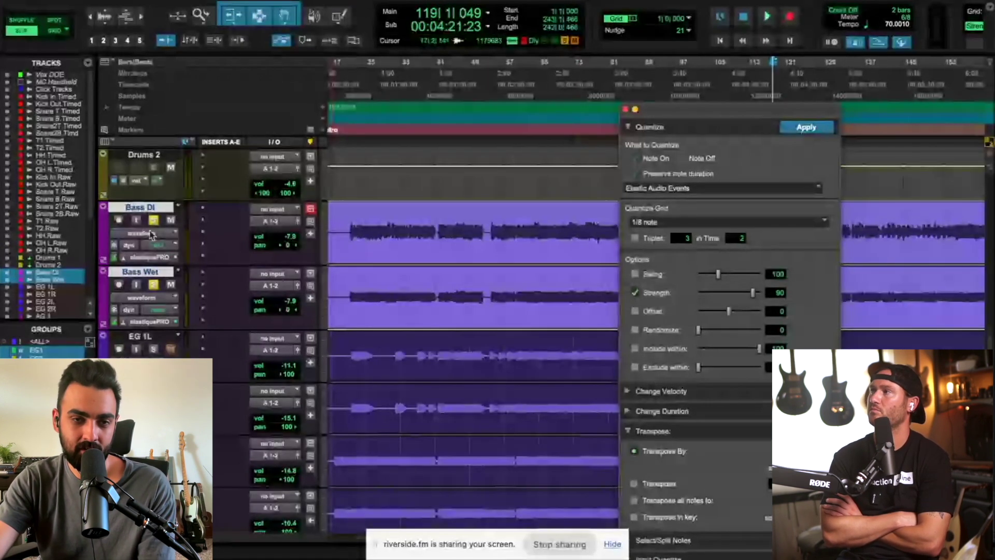
# Show the bass tracks in warp view with magnified waveforms around bar 78, and close the Quantize window.
pyautogui.click(151, 235)
pyautogui.click(151, 213)
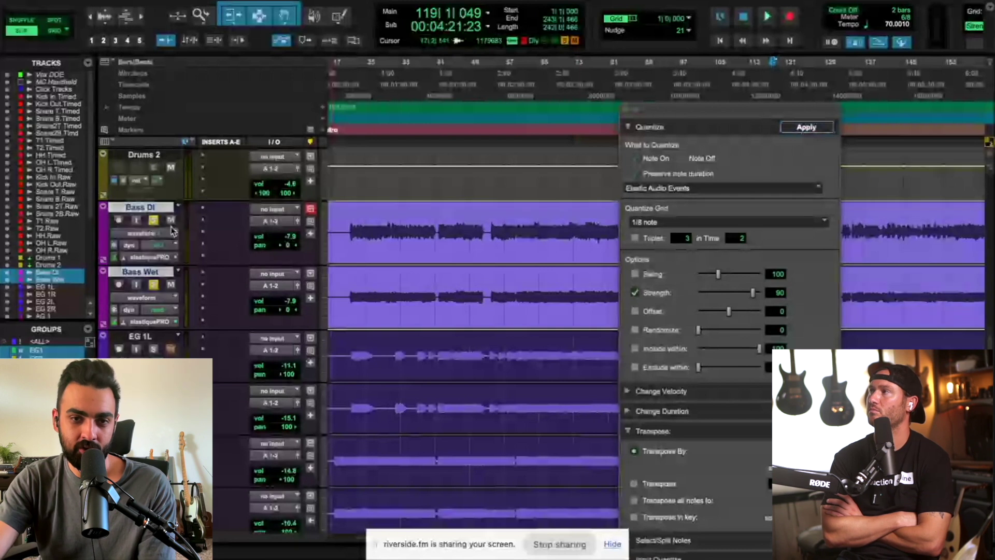
pyautogui.press('t')
pyautogui.press('t')
pyautogui.press('t')
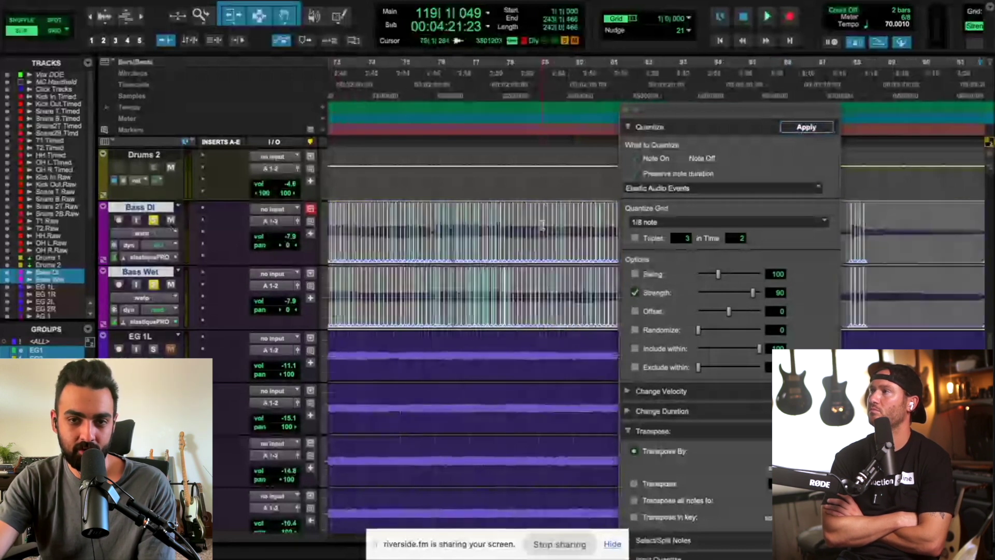
pyautogui.hotkey('ctrl', ']')
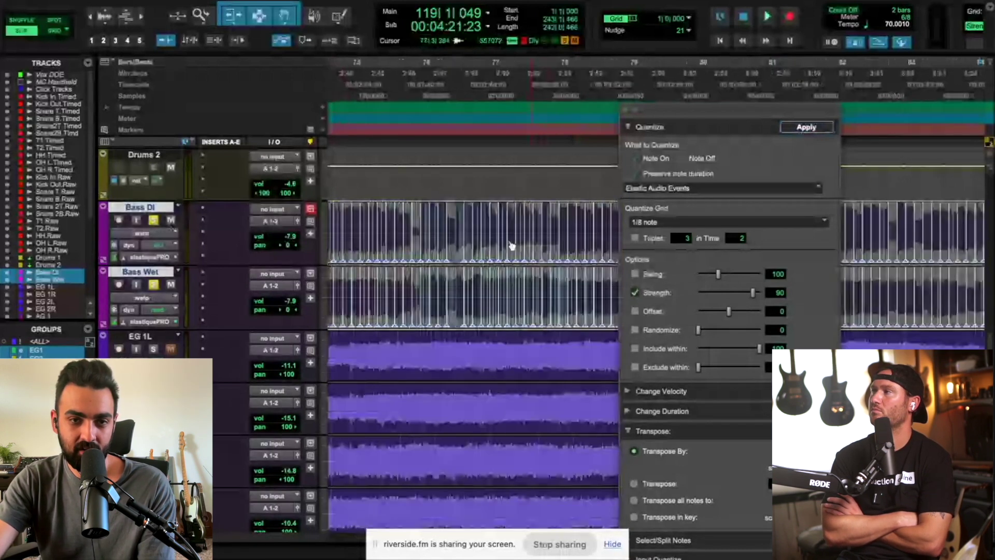
pyautogui.press('Return')
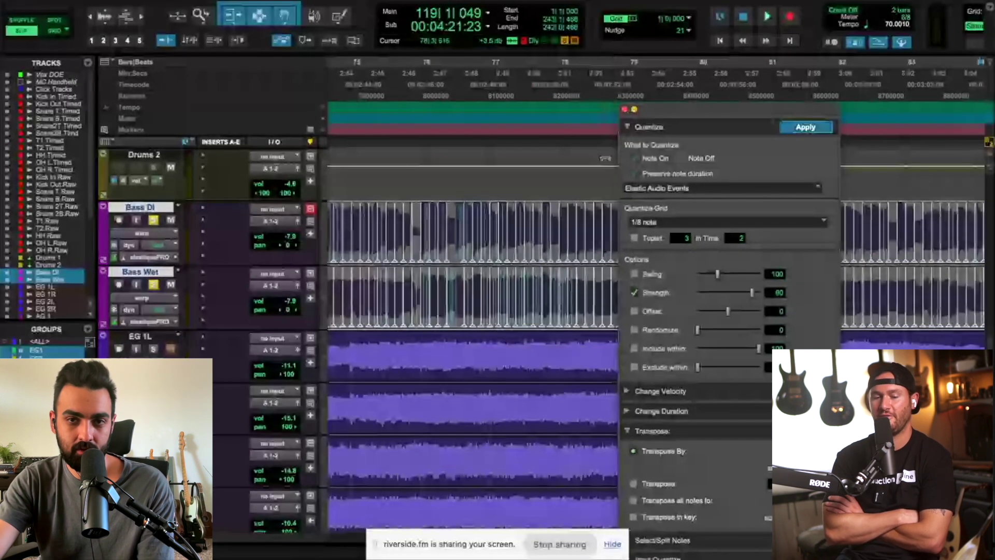
pyautogui.click(625, 110)
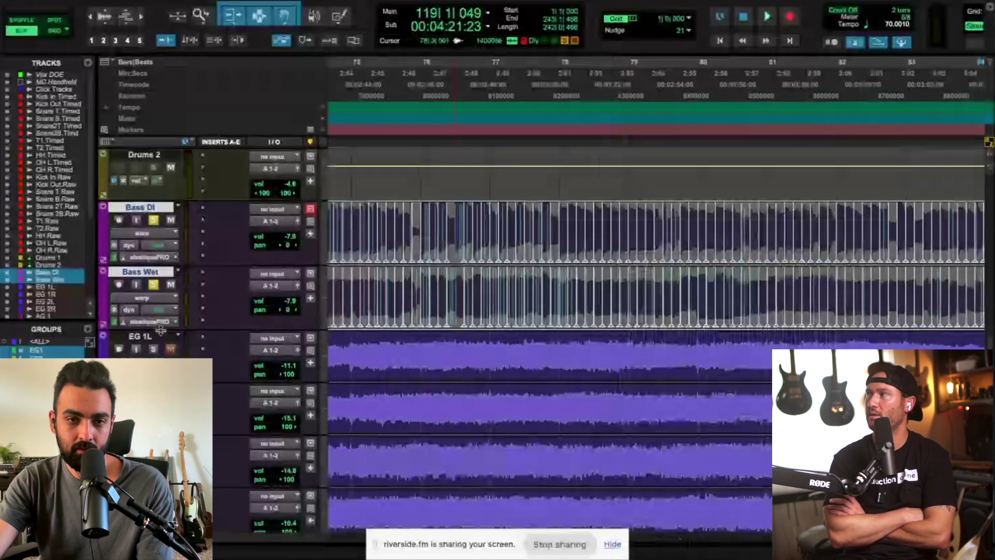
# Enlarge the two bass tracks and view their warp markers from the Preintro through the Graves Intro.
pyautogui.moveTo(160, 330); pyautogui.dragTo(593, 377)
pyautogui.hscroll(-10, 592, 378)
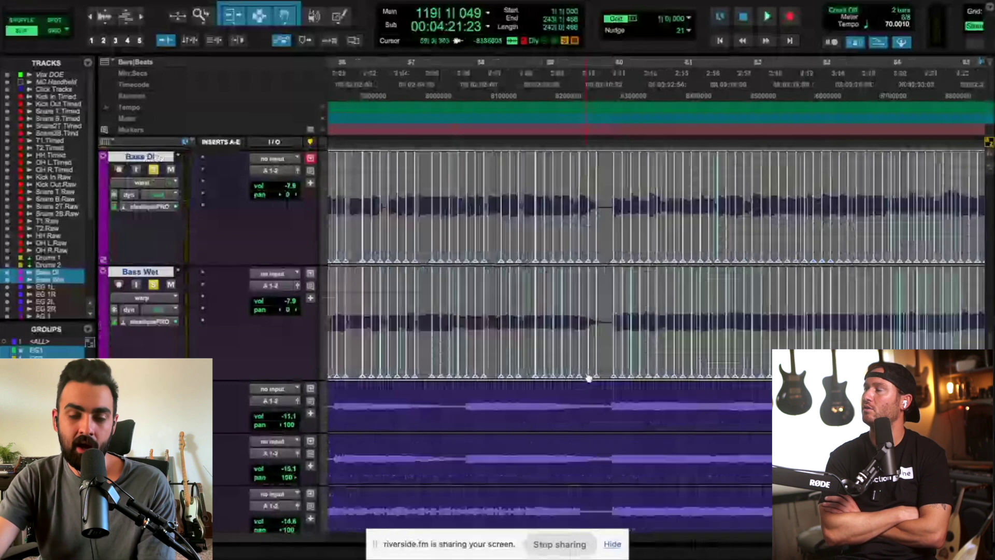
pyautogui.press('r')
pyautogui.press('r')
pyautogui.press('r')
pyautogui.press('r')
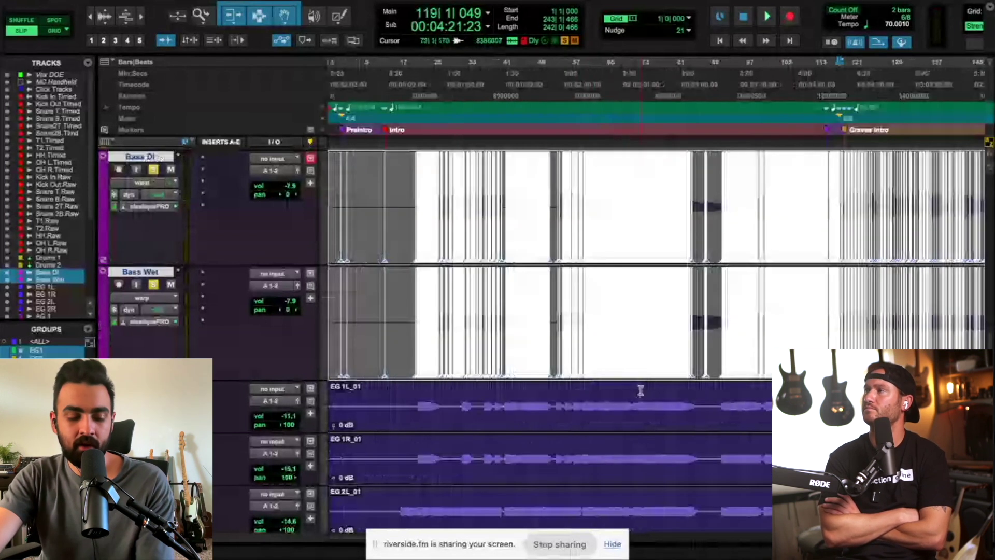
# Examine the quantized warp markers on both bass tracks from about bar 66 to bar 98.
pyautogui.hscroll(3, 641, 391)
pyautogui.press('t')
pyautogui.press('t')
pyautogui.press('t')
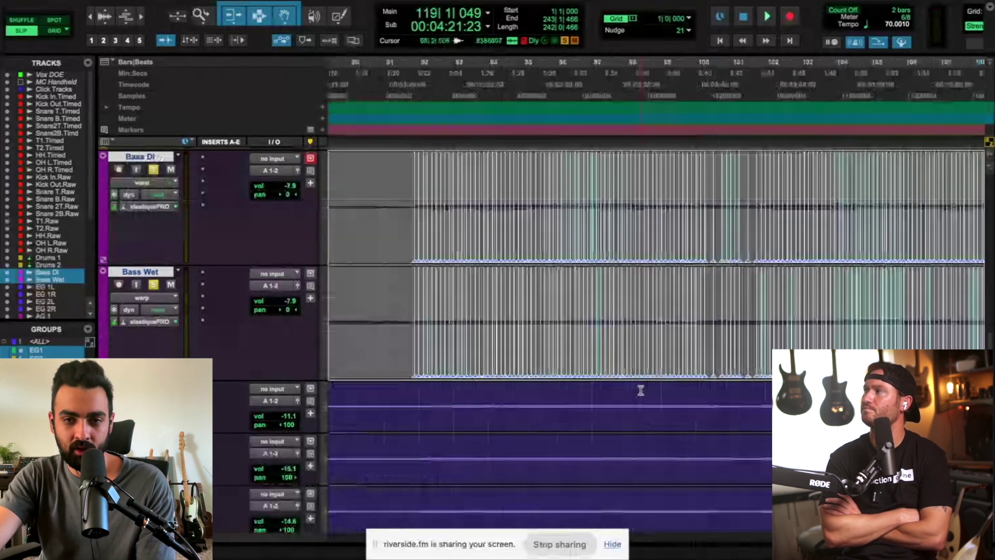
pyautogui.press('t')
pyautogui.press('t')
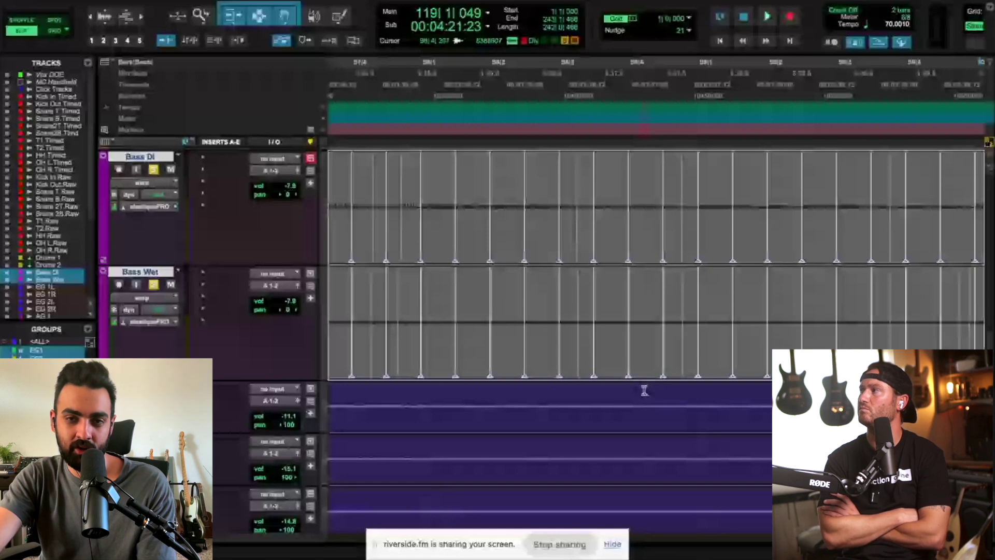
pyautogui.hscroll(-10, 583, 362)
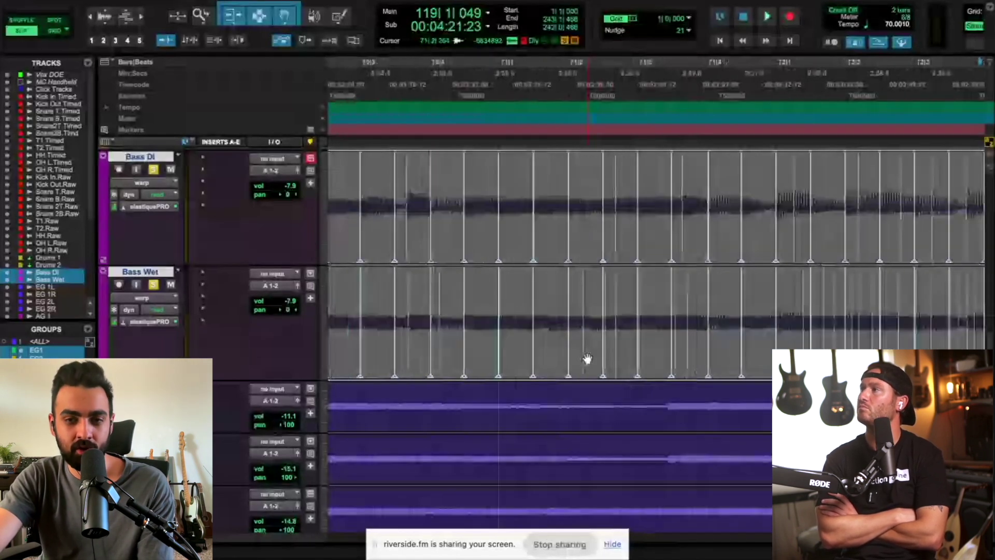
pyautogui.press('r')
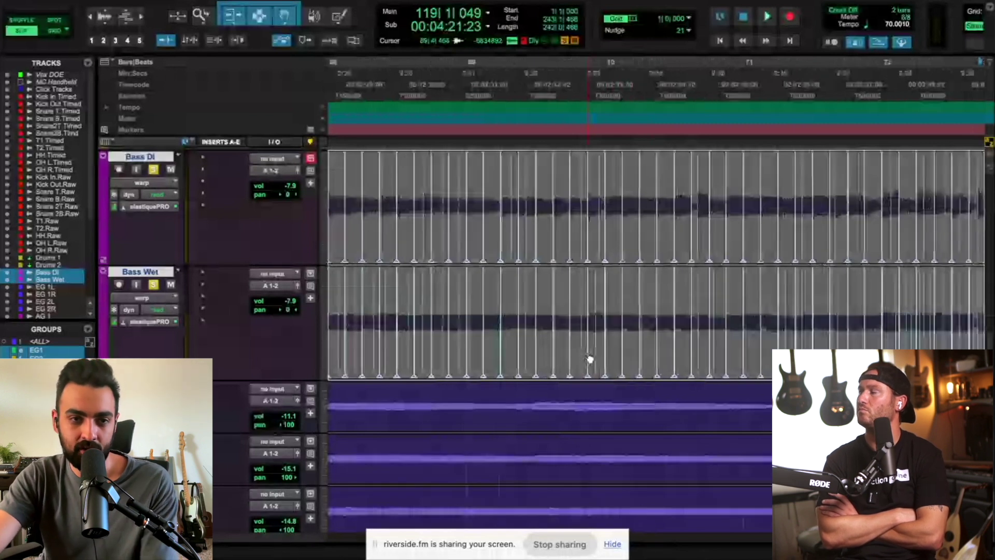
pyautogui.press('r')
# View the Bass DI elastiquePRO plug-in settings and the Elastic Properties of the two selected clips, closing each window.
pyautogui.click(148, 206)
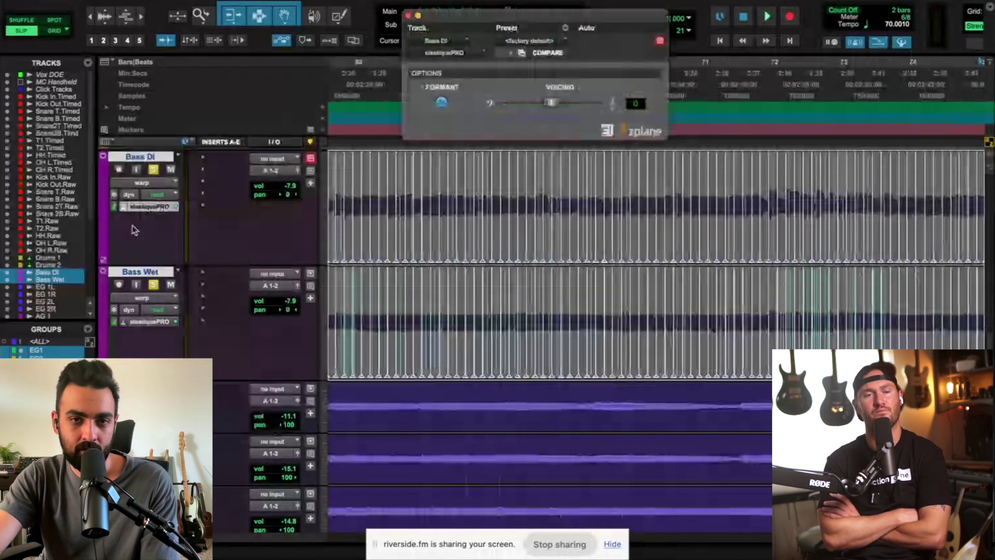
pyautogui.click(409, 15)
pyautogui.hotkey('alt', '5')
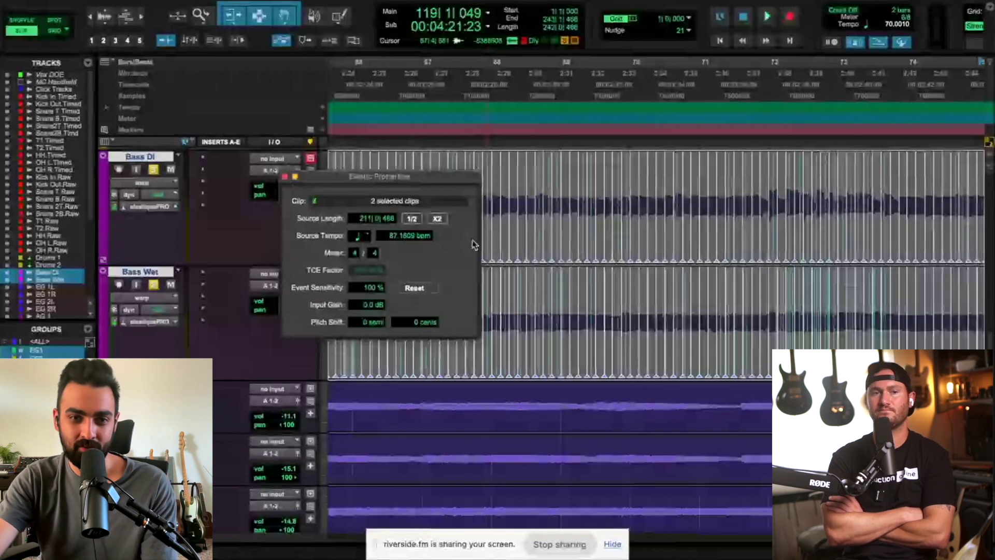
pyautogui.hotkey('alt', '5')
# At the bass entry in bar 21, switch the edit mode to Grid and set the grid value to an eighth note.
pyautogui.hscroll(-15, 568, 269)
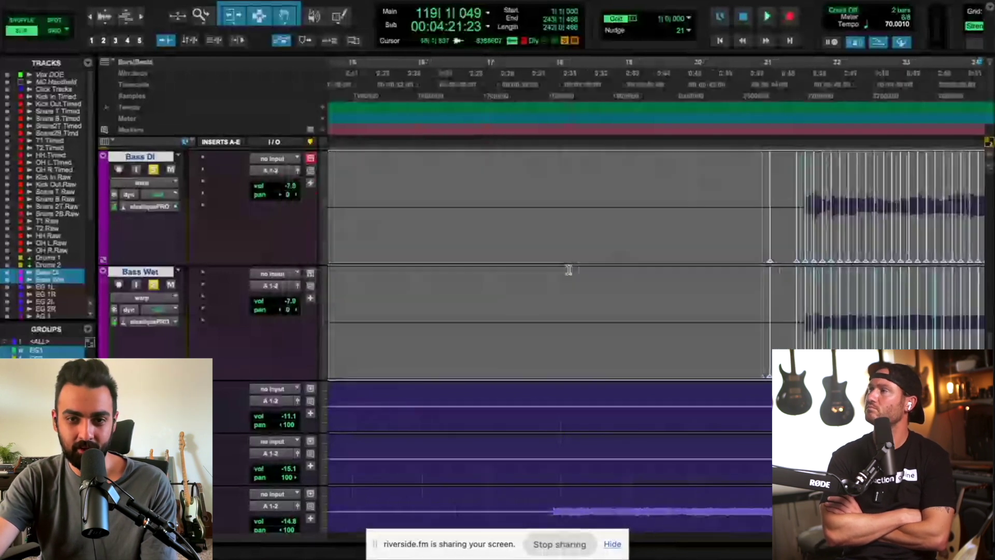
pyautogui.hscroll(5, 569, 269)
pyautogui.press('t')
pyautogui.press('t')
pyautogui.press('t')
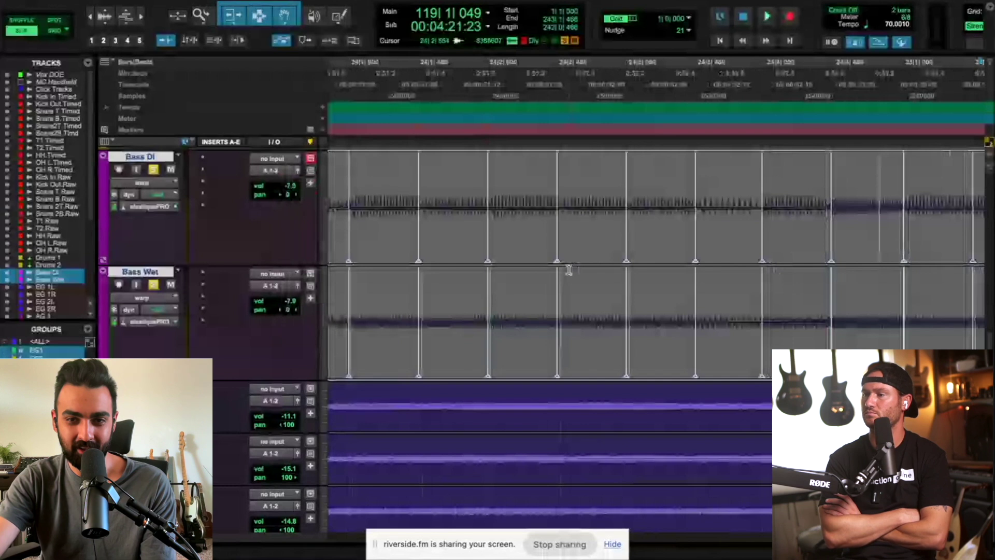
pyautogui.hscroll(-5, 568, 270)
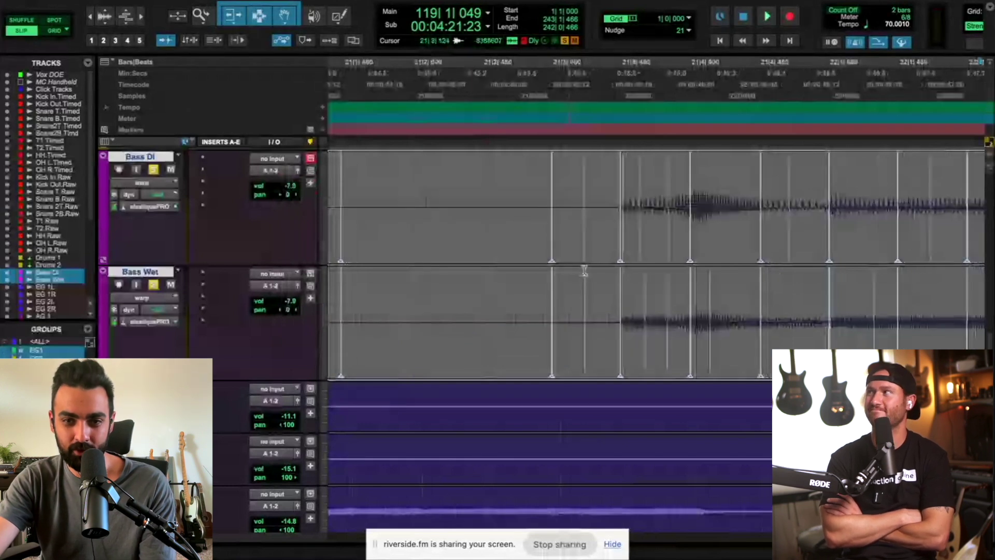
pyautogui.scroll(3, 584, 270)
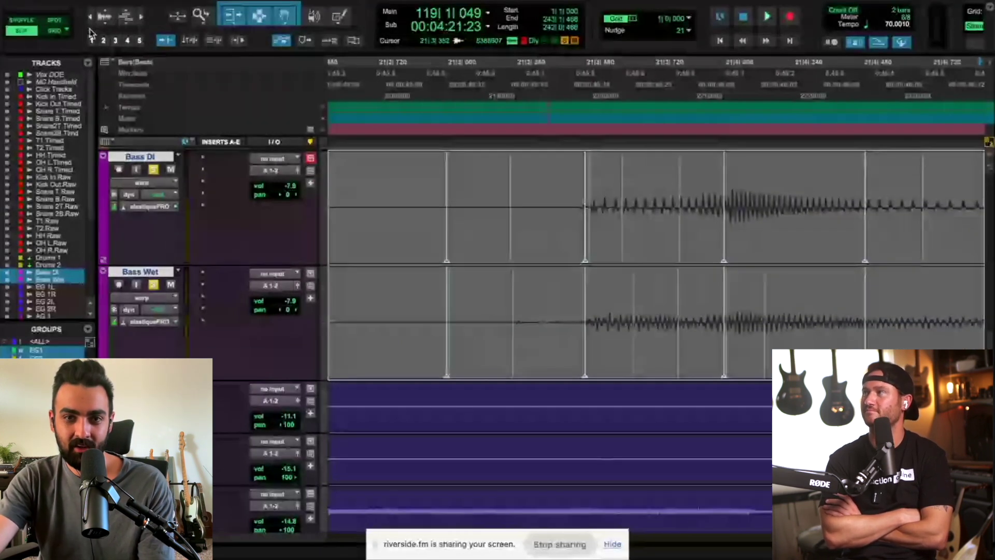
pyautogui.click(54, 30)
pyautogui.click(688, 19)
pyautogui.click(722, 57)
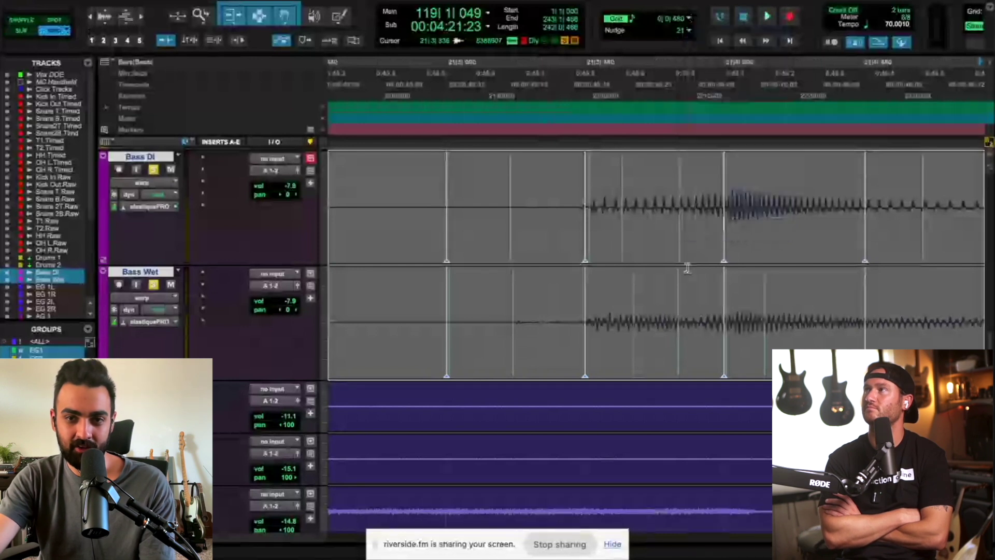
# Compare the bass warp markers with the grid lines from bar 21 to 25 and play the soloed bass from bar 24.
pyautogui.hscroll(2, 632, 277)
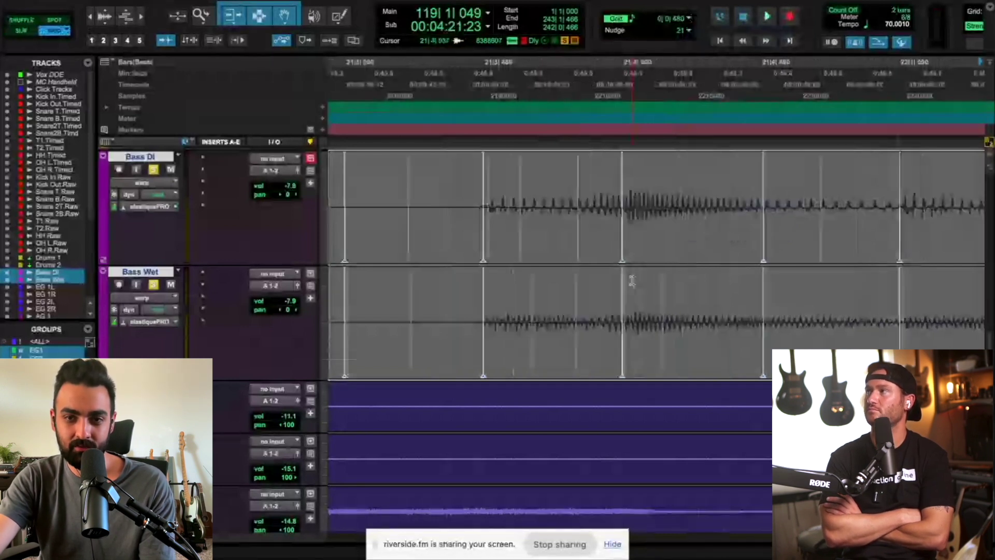
pyautogui.press('r')
pyautogui.hscroll(3, 634, 282)
pyautogui.hscroll(2, 635, 279)
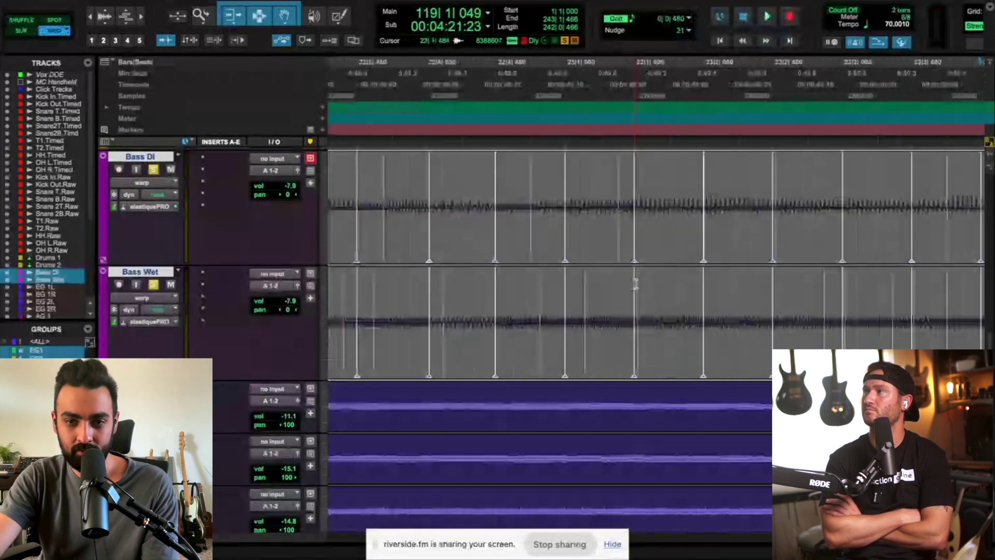
pyautogui.hscroll(2, 634, 284)
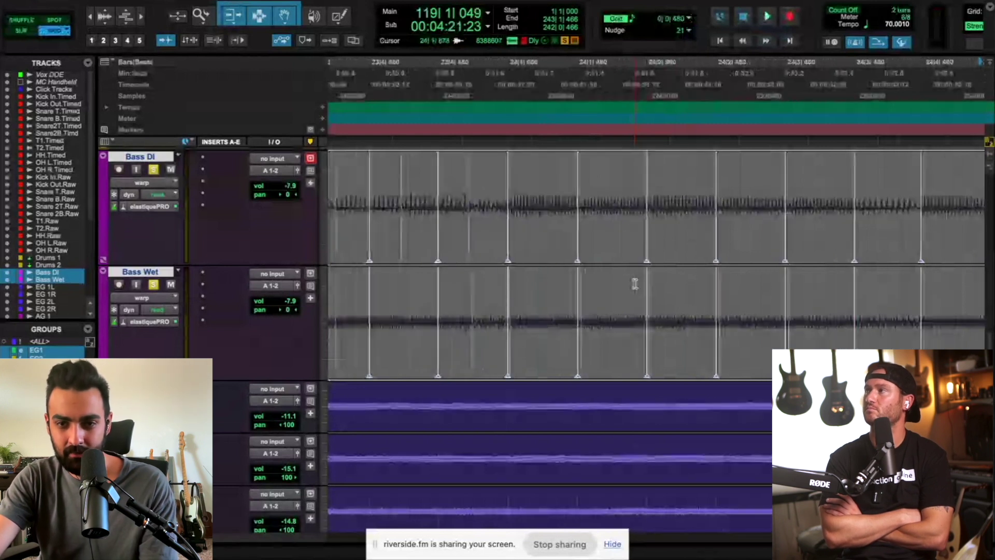
pyautogui.hscroll(3, 634, 284)
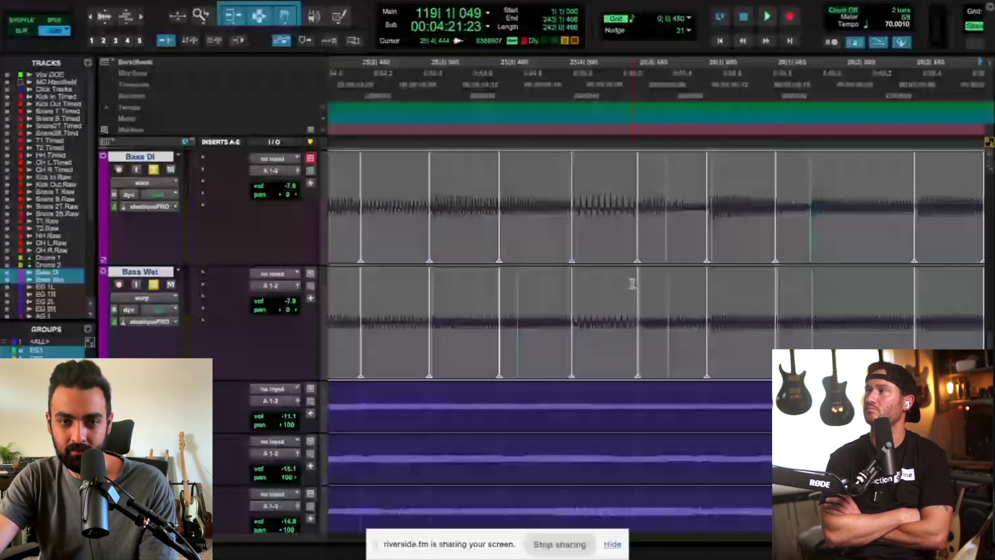
pyautogui.hscroll(-3, 632, 284)
pyautogui.click(523, 63)
pyautogui.press('space')
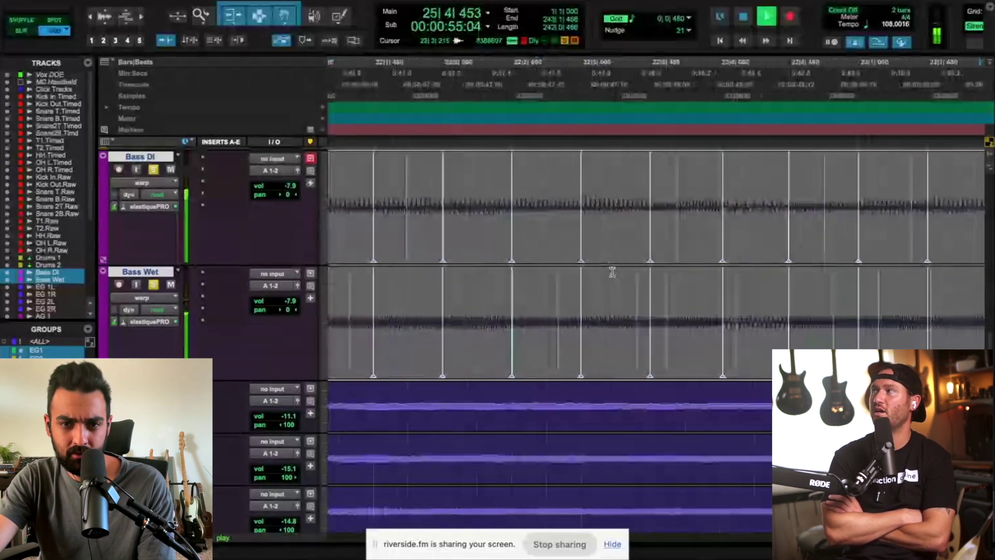
pyautogui.press('space')
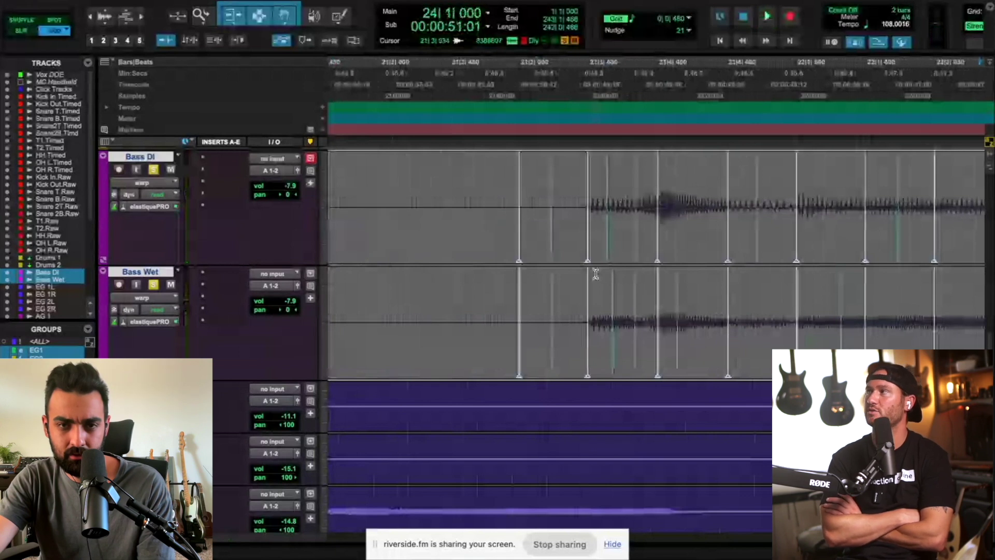
# Unsolo both bass tracks and show them in waveform view with the track heights reduced.
pyautogui.press('r')
pyautogui.press('r')
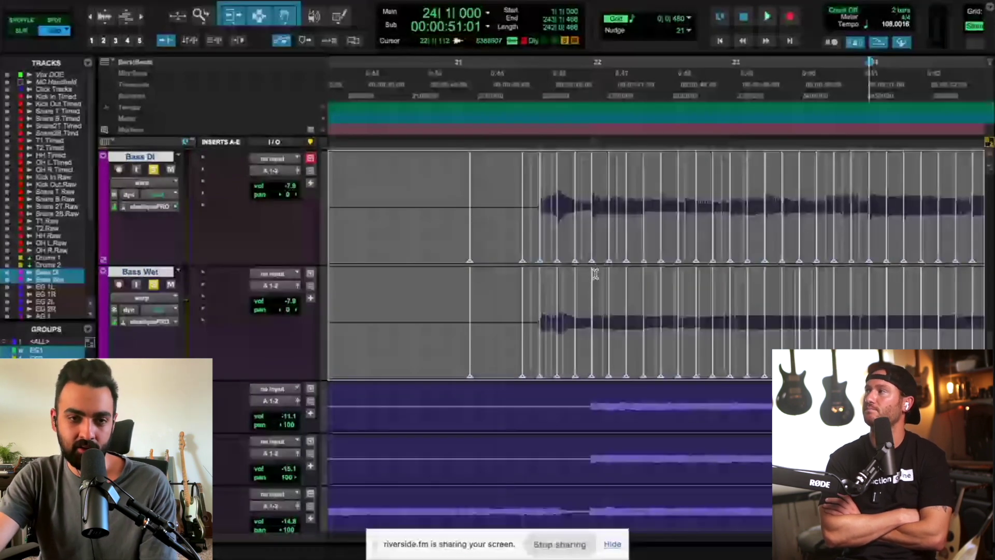
pyautogui.click(153, 285)
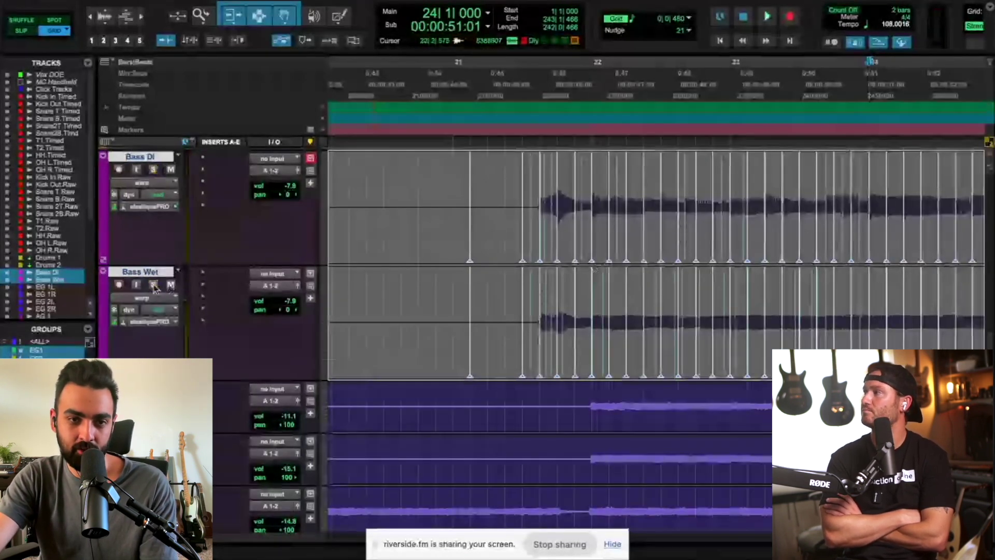
pyautogui.click(148, 298)
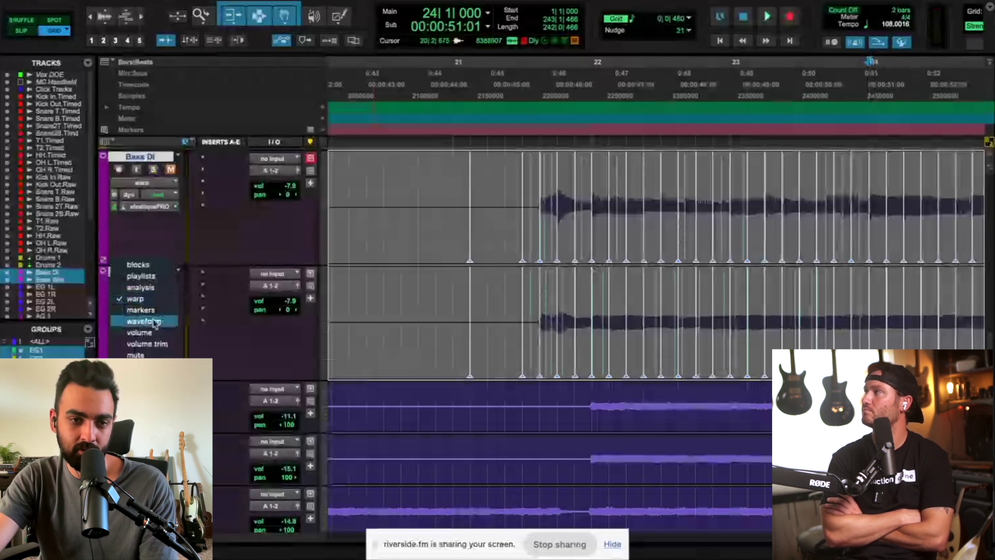
pyautogui.click(154, 323)
pyautogui.hotkey('ctrl', 'Down')
pyautogui.hotkey('ctrl', 'alt', 'Down')
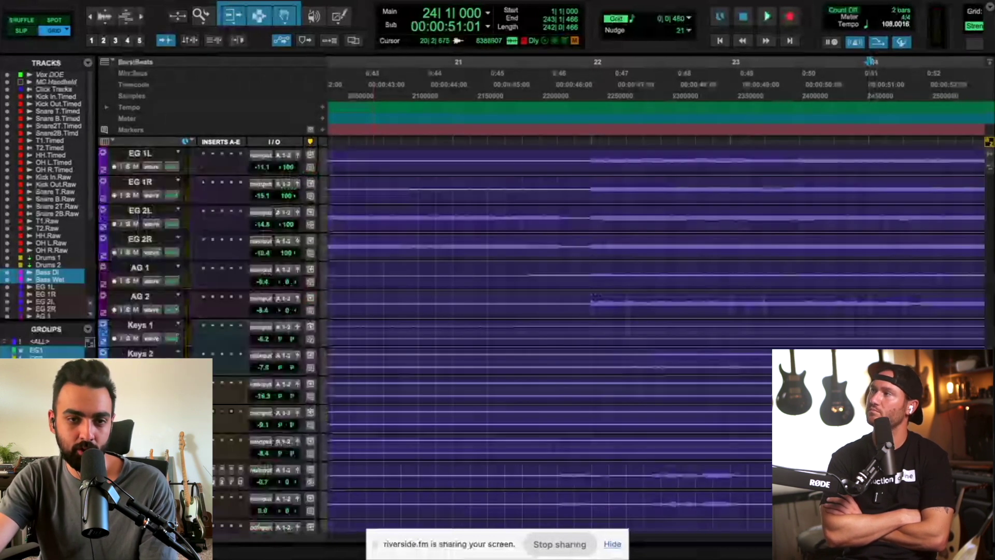
# Look over the guitar, keys, drum and bass tracks around bar 22 and enlarge the track heights.
pyautogui.press('r')
pyautogui.scroll(1, 396, 356)
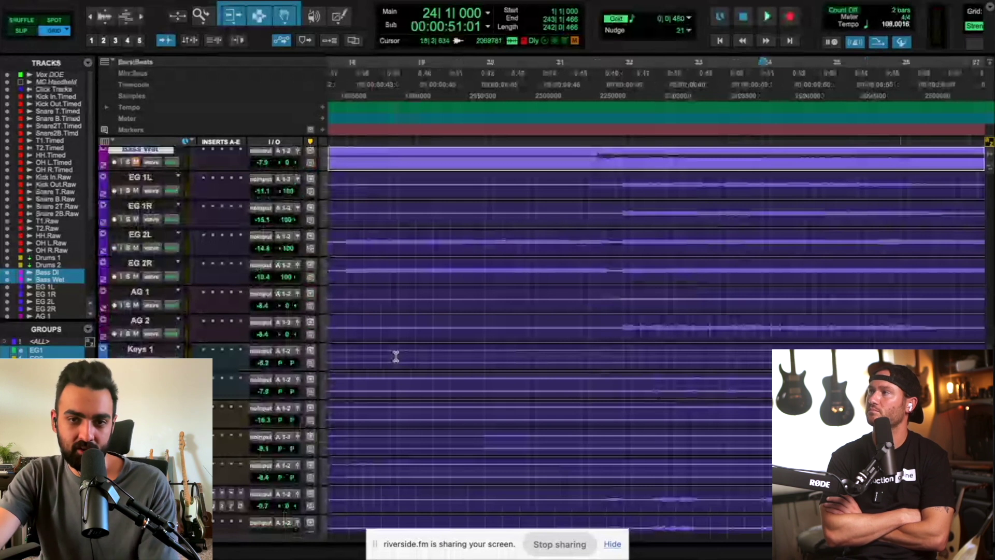
pyautogui.scroll(-1, 451, 365)
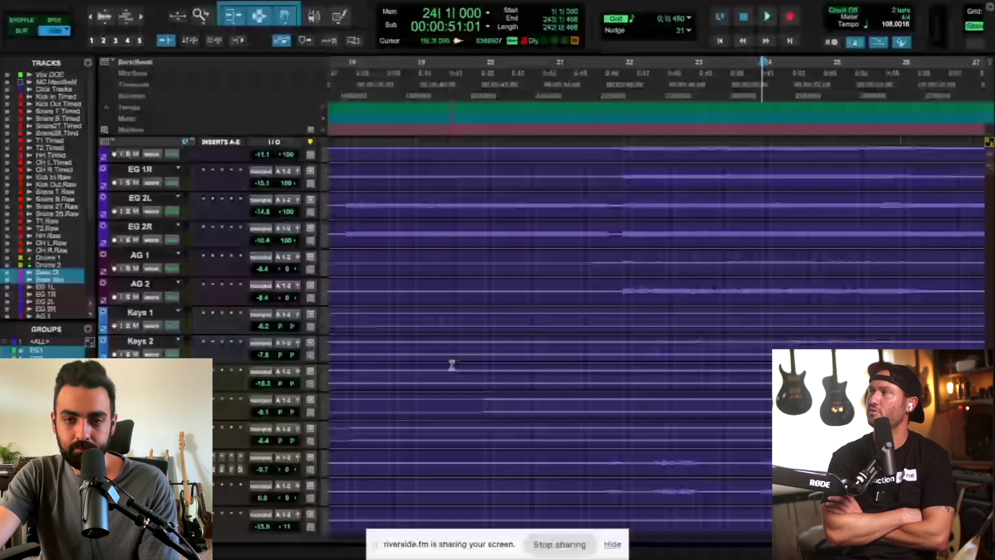
pyautogui.scroll(3, 452, 364)
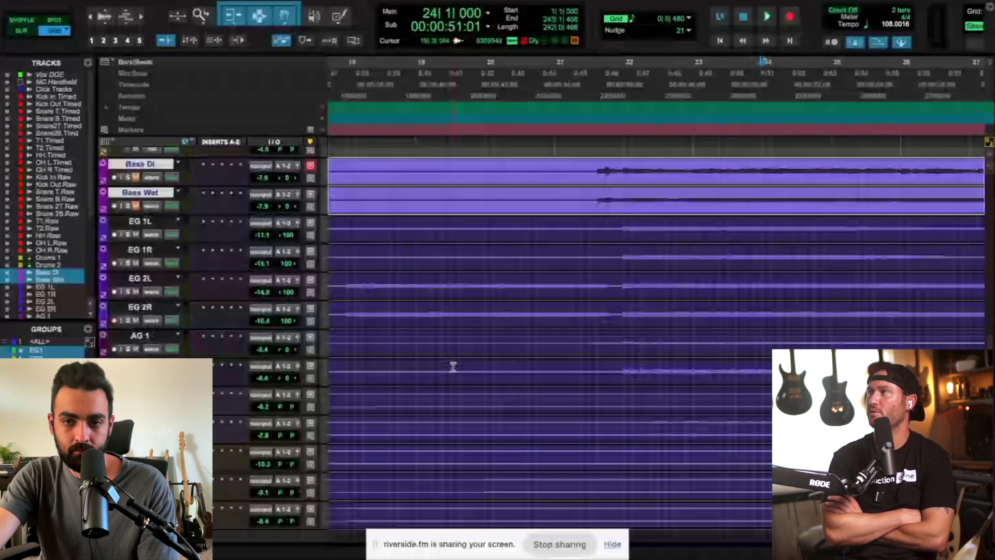
pyautogui.scroll(4, 453, 367)
pyautogui.press('t')
pyautogui.press('t')
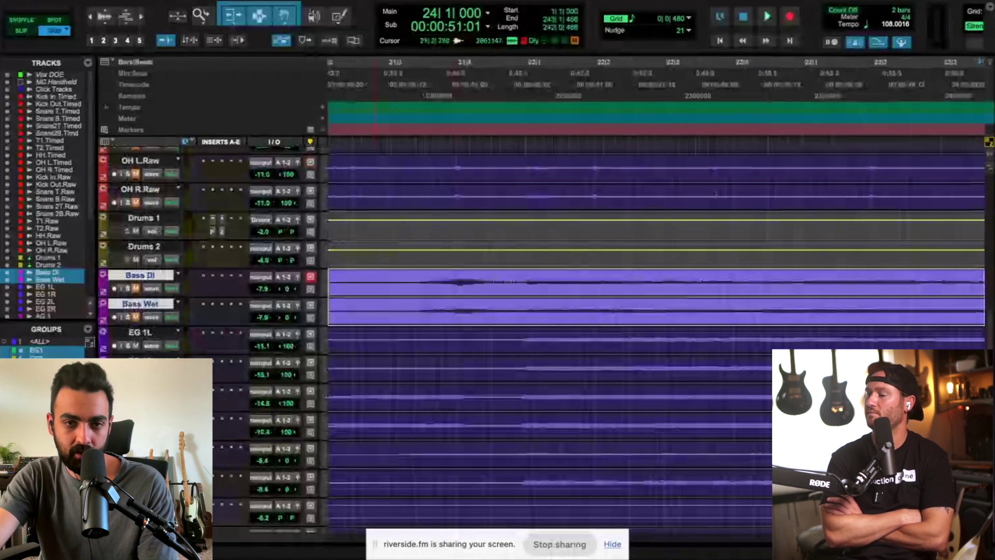
pyautogui.hotkey('ctrl', 'alt', 'Up')
# Check the timed and raw drum tracks and play the session from bar 24 with the bass unsoloed.
pyautogui.scroll(-3, 181, 217)
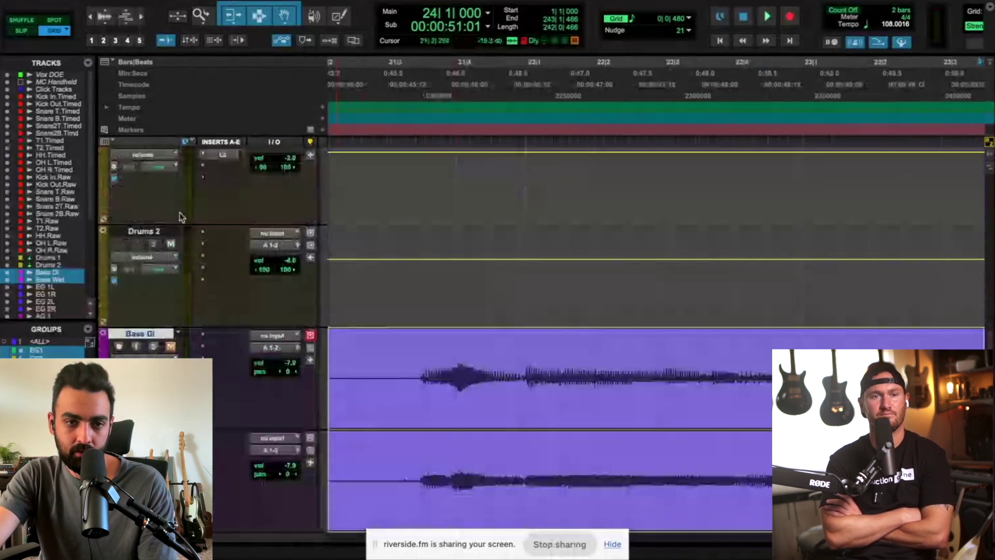
pyautogui.scroll(5, 152, 345)
pyautogui.scroll(4, 152, 346)
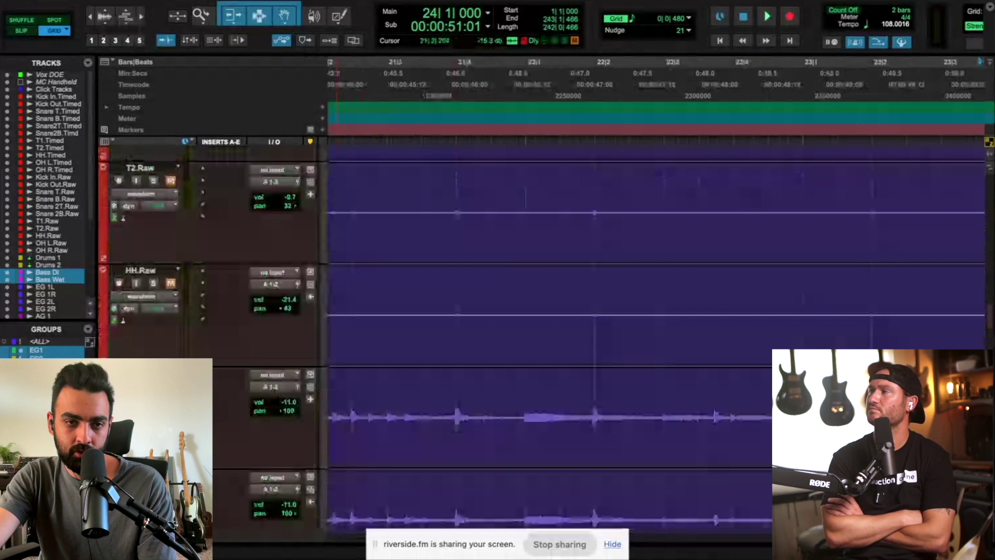
pyautogui.scroll(10, 153, 311)
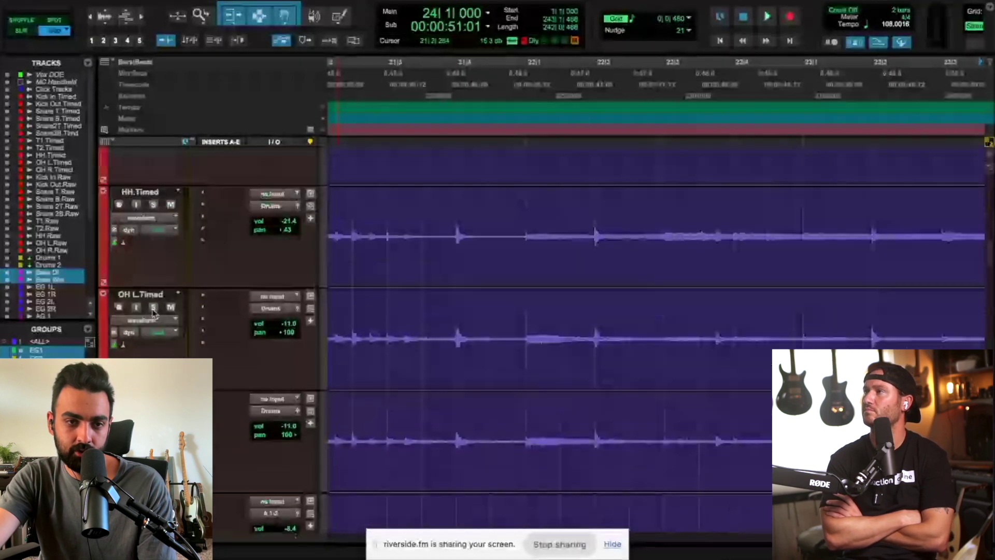
pyautogui.scroll(-10, 153, 311)
pyautogui.scroll(-10, 550, 337)
pyautogui.press('space')
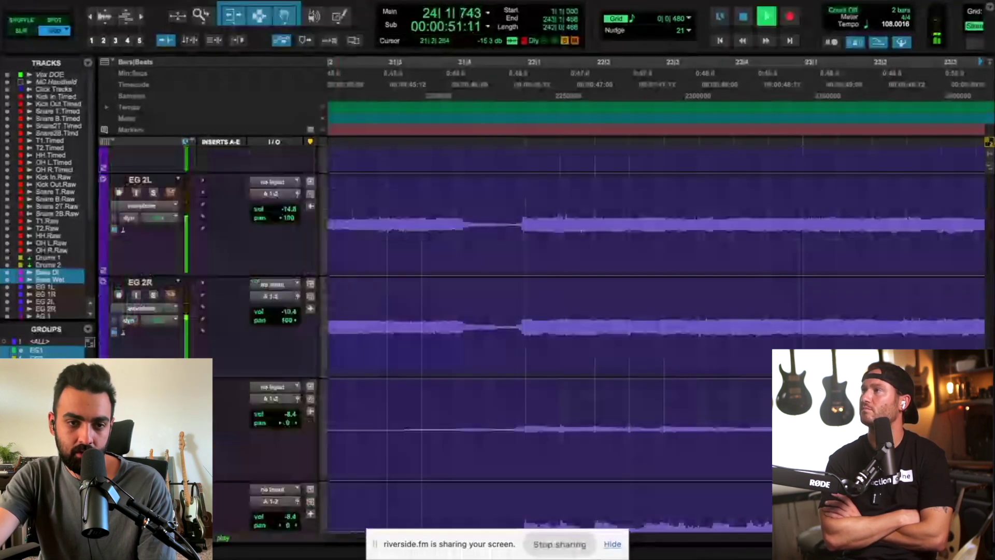
pyautogui.scroll(-3, 550, 336)
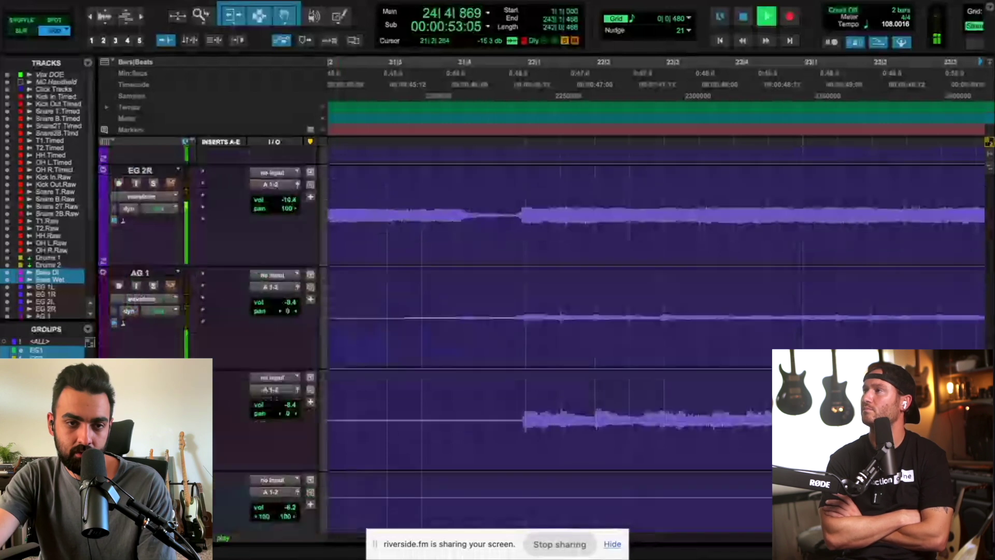
pyautogui.scroll(12, 150, 333)
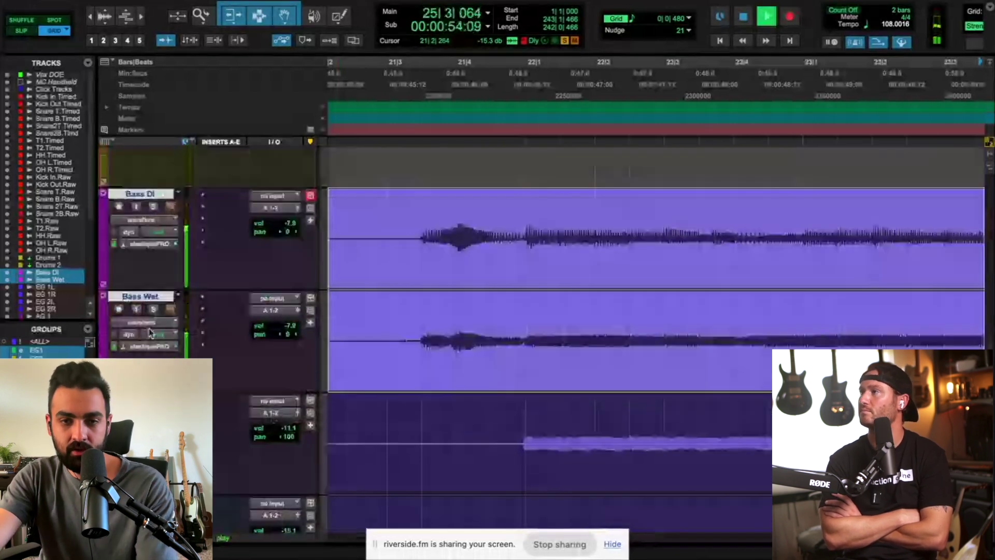
# Solo both bass tracks during playback and switch them back to warp view.
pyautogui.click(153, 309)
pyautogui.press('r')
pyautogui.press('r')
pyautogui.hscroll(5, 452, 307)
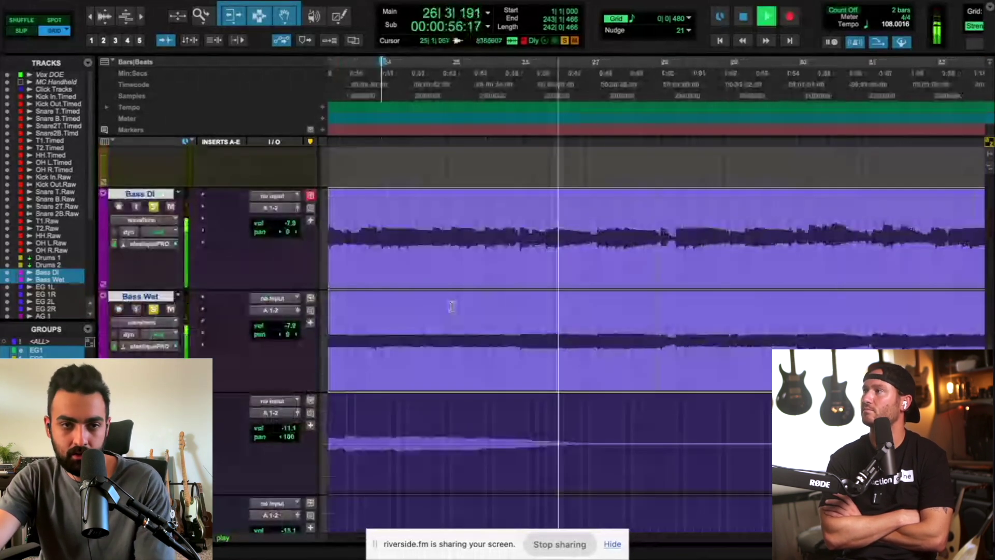
pyautogui.click(167, 220)
pyautogui.click(155, 197)
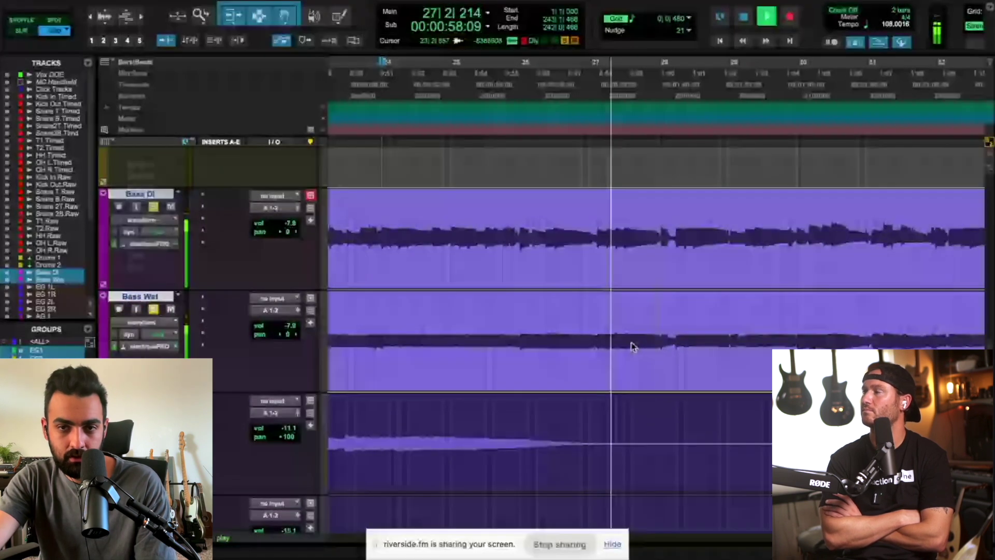
# Stop playback and replay the soloed bass from 23|4|000 with the warp markers magnified.
pyautogui.press('t')
pyautogui.press('t')
pyautogui.press('t')
pyautogui.press('space')
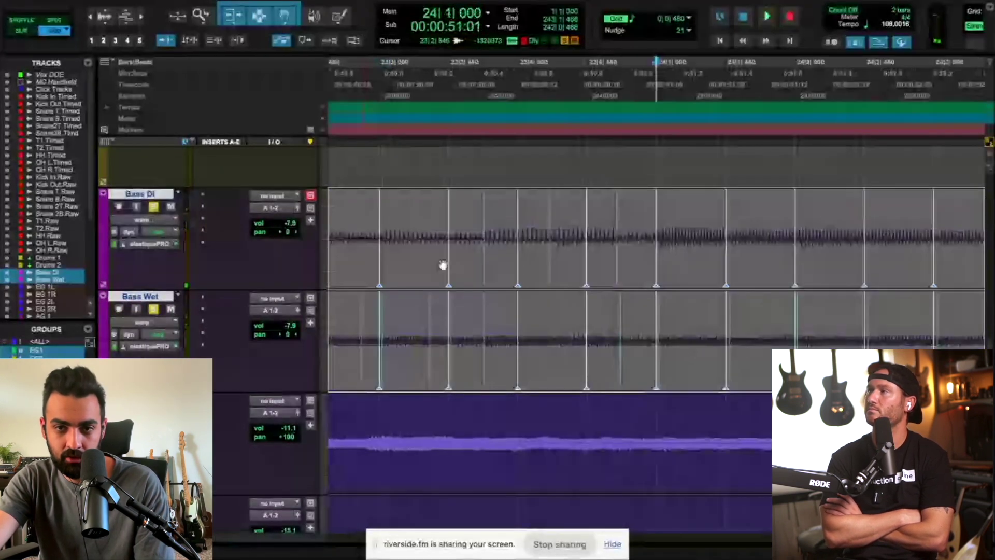
pyautogui.press('space')
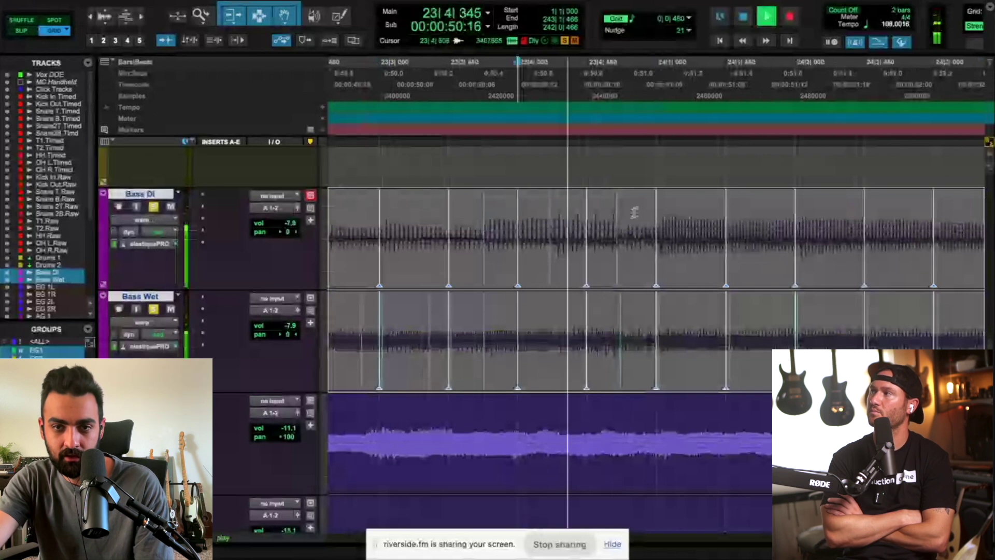
# Stop playback, replay the soloed bass tracks from 21|3|000 and magnify the warp markers around bar 22.
pyautogui.hscroll(-3, 669, 274)
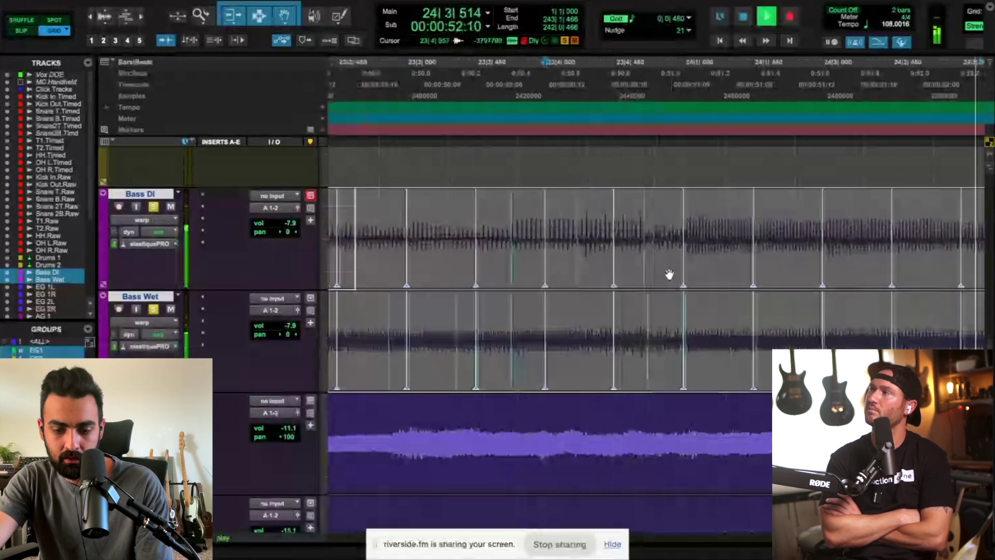
pyautogui.press('r')
pyautogui.press('r')
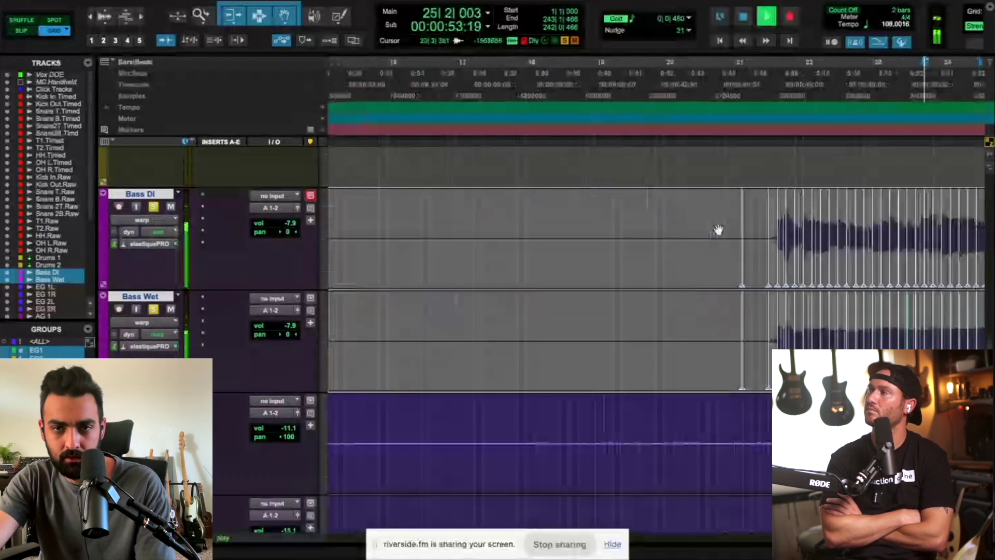
pyautogui.press('space')
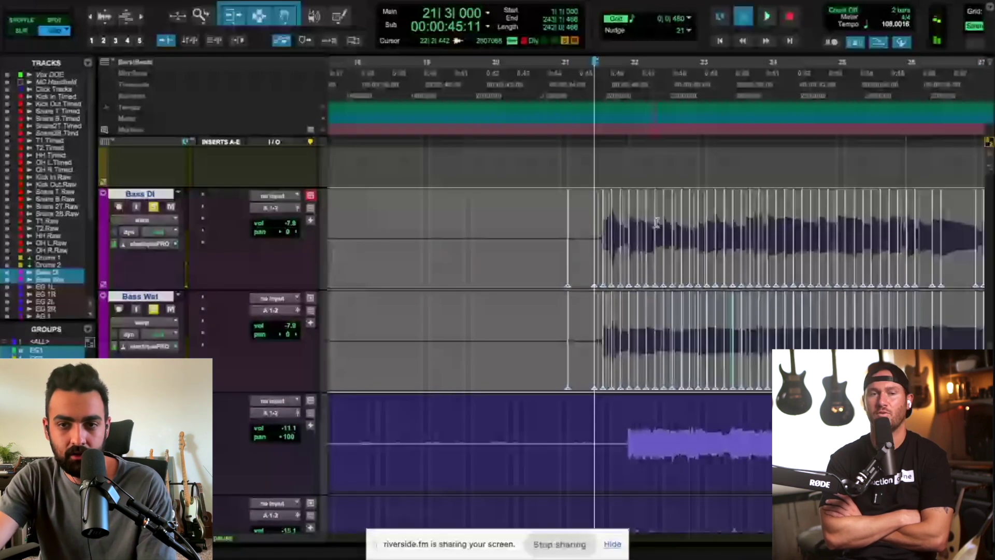
pyautogui.press('space')
pyautogui.press('t')
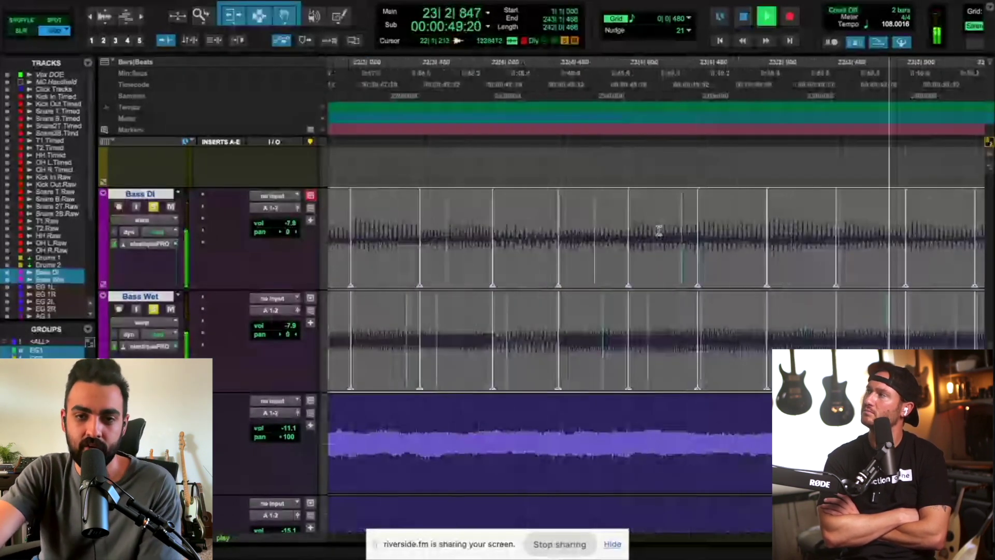
# Stop playback, delete the bass warp markers at 22|3|480 and 22|4|000, and add one marker between them.
pyautogui.press('space')
pyautogui.keyDown('alt'); pyautogui.click(494, 274); pyautogui.keyUp('alt')
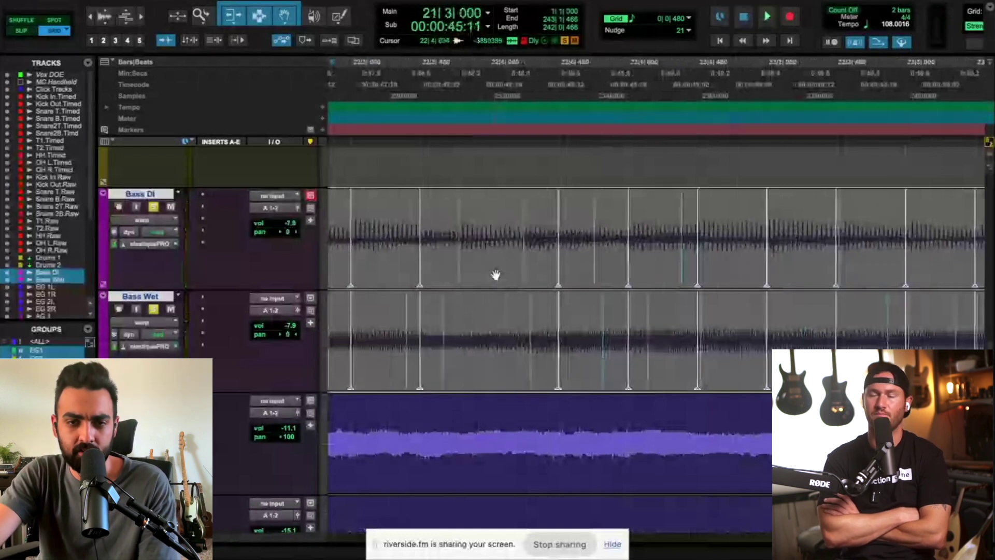
pyautogui.doubleClick(458, 272)
pyautogui.hscroll(-3, 450, 271)
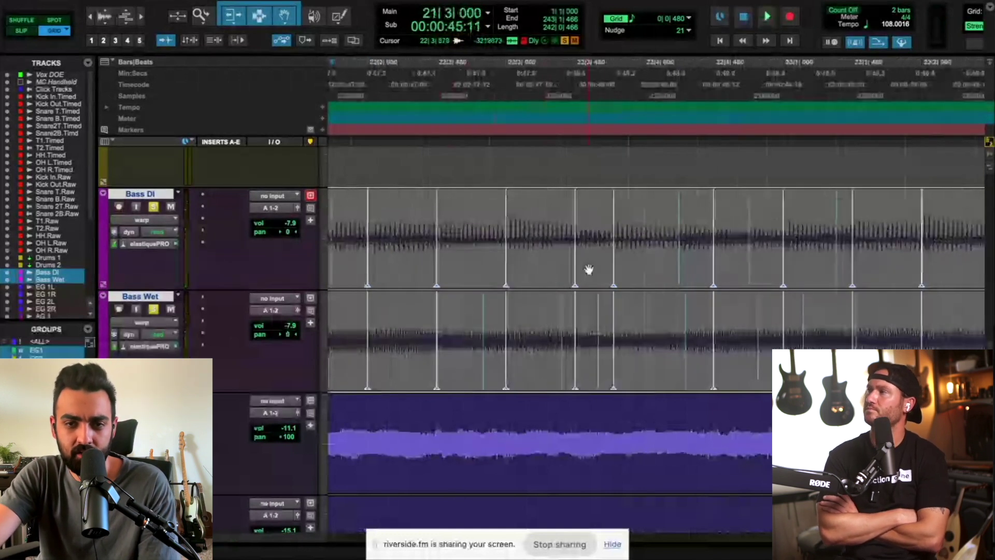
pyautogui.keyDown('alt'); pyautogui.click(580, 272); pyautogui.keyUp('alt')
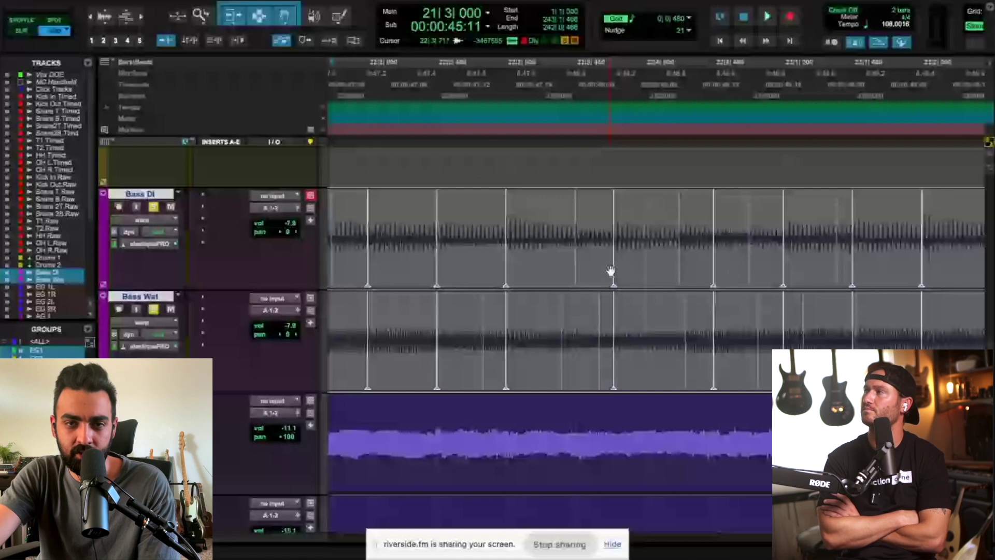
# Play the corrected bass from 21|3|000 through to bar 26 while following its warp markers.
pyautogui.press('space')
pyautogui.hscroll(-5, 449, 108)
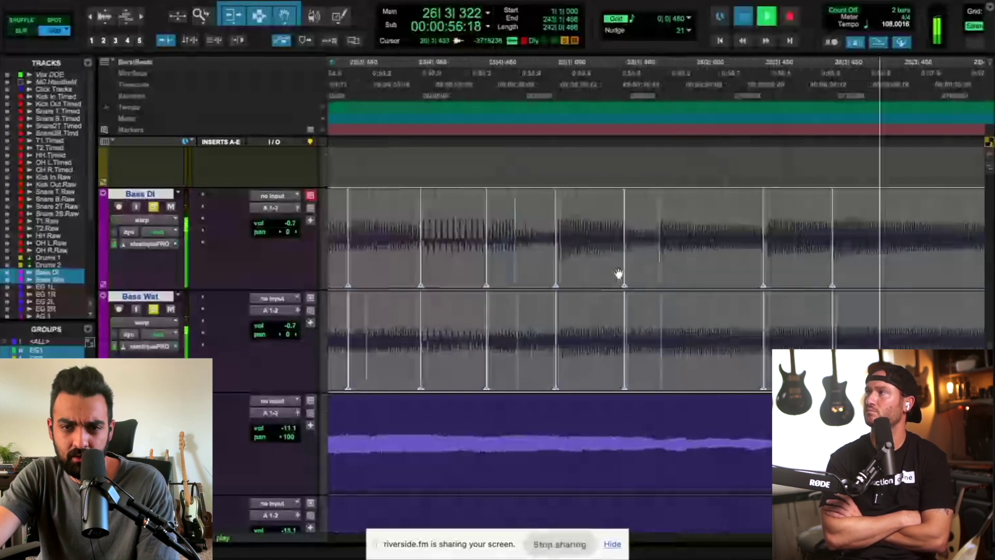
pyautogui.press('space')
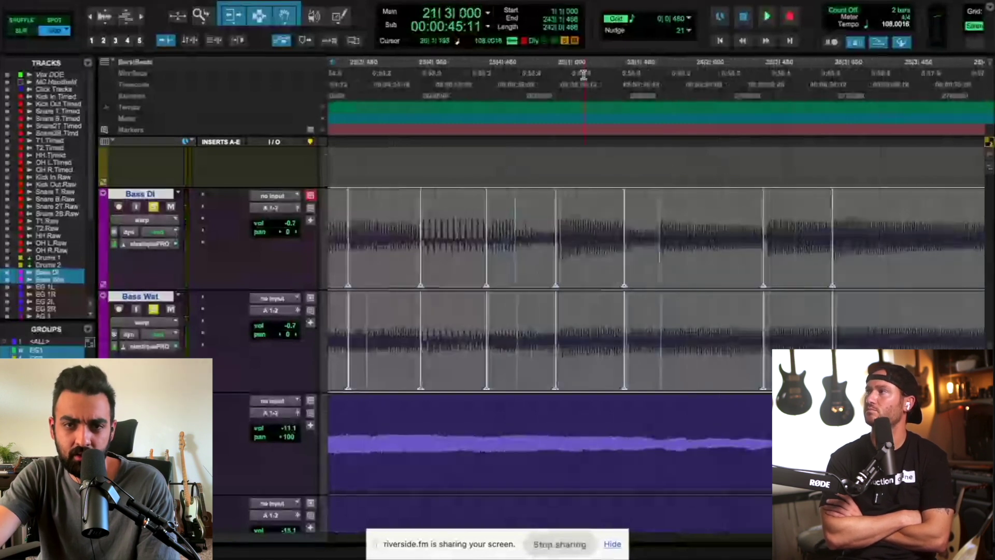
# Set the grid to 0|0|240, delete the bass warp markers at 25|4|480 and 26|1|480, and add one at 26|1|720.
pyautogui.click(672, 20)
pyautogui.click(697, 29)
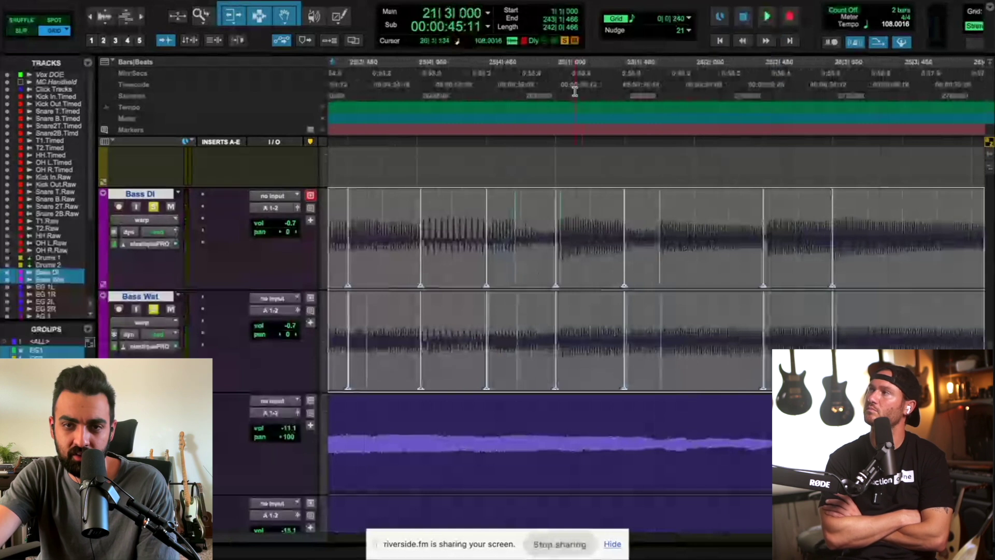
pyautogui.keyDown('alt'); pyautogui.click(488, 261); pyautogui.keyUp('alt')
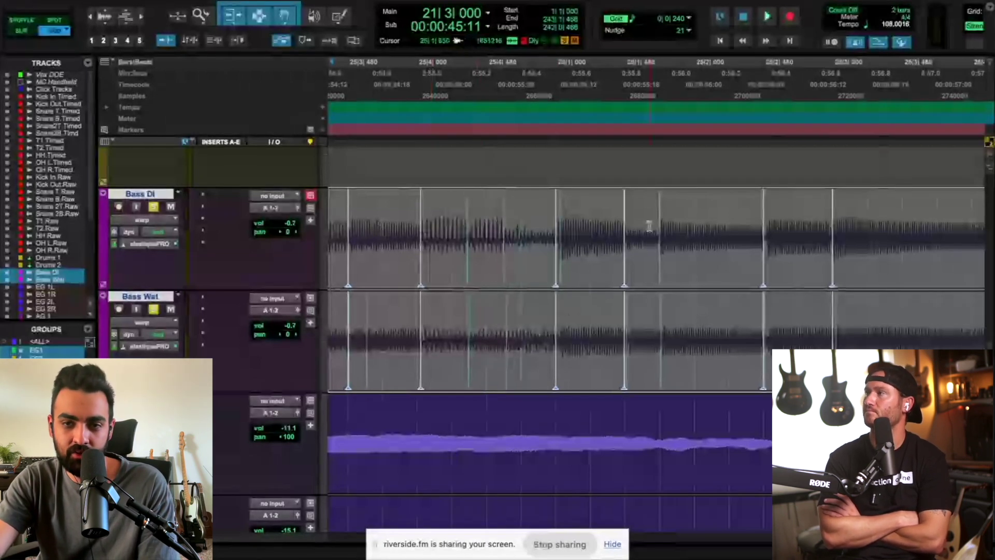
pyautogui.doubleClick(658, 262)
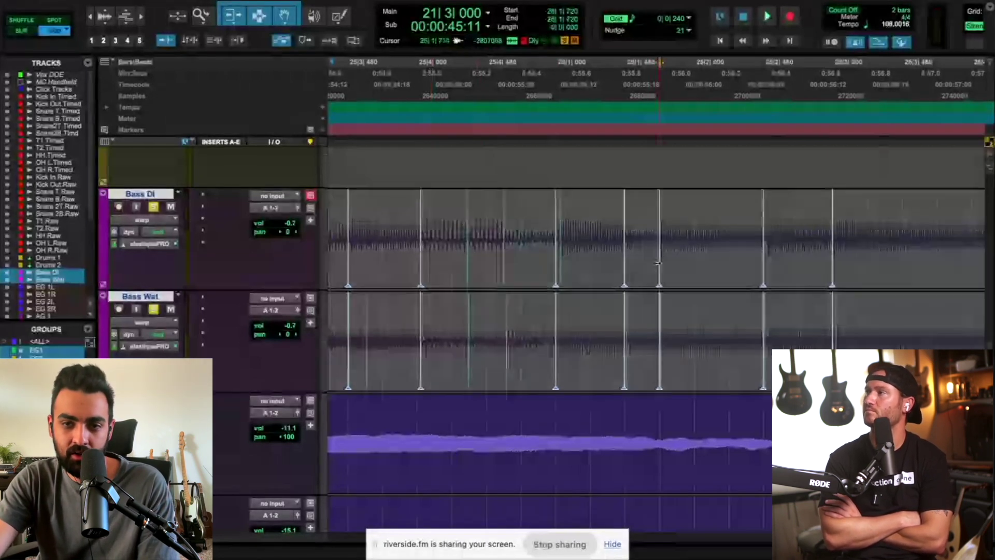
pyautogui.click(633, 209)
# Play the soloed bass from 26|1|000 into bar 27 to check the new warp marker.
pyautogui.press('space')
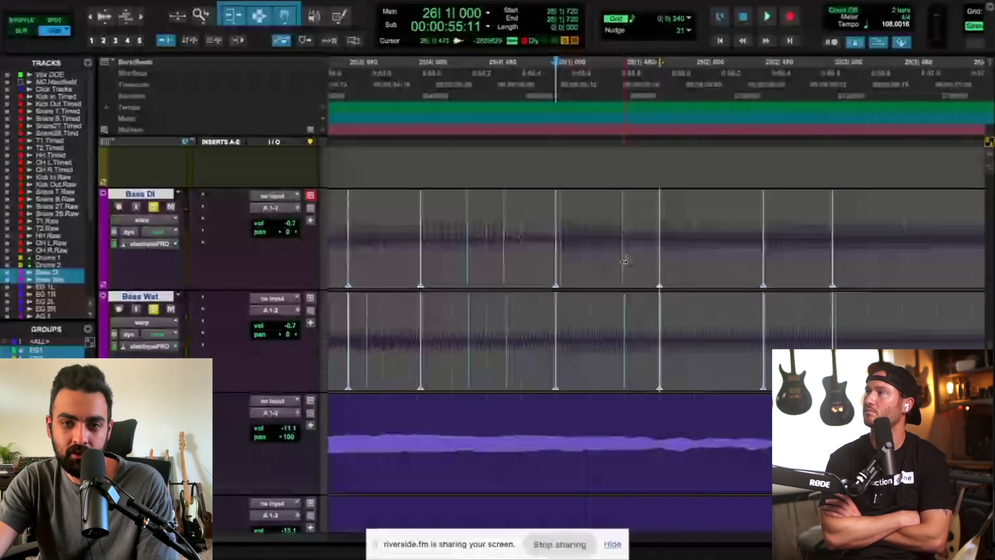
pyautogui.press('space')
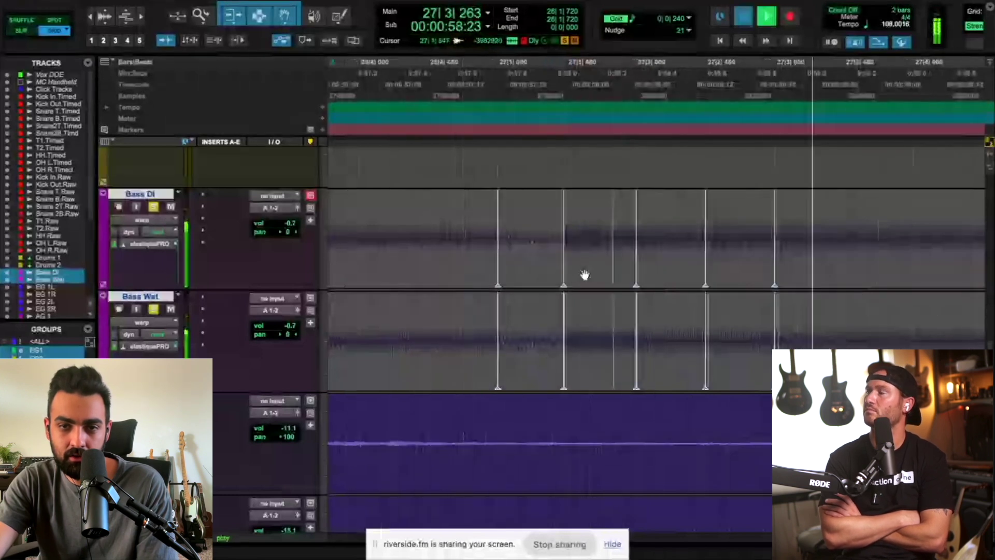
pyautogui.press('space')
# Place bass warp markers at 27|1|240 and 27|1|720, delete the one at 27|1|000, and play the result.
pyautogui.click(613, 268)
pyautogui.moveTo(613, 268); pyautogui.dragTo(531, 278)
pyautogui.keyDown('alt'); pyautogui.click(498, 276); pyautogui.keyUp('alt')
pyautogui.press('space')
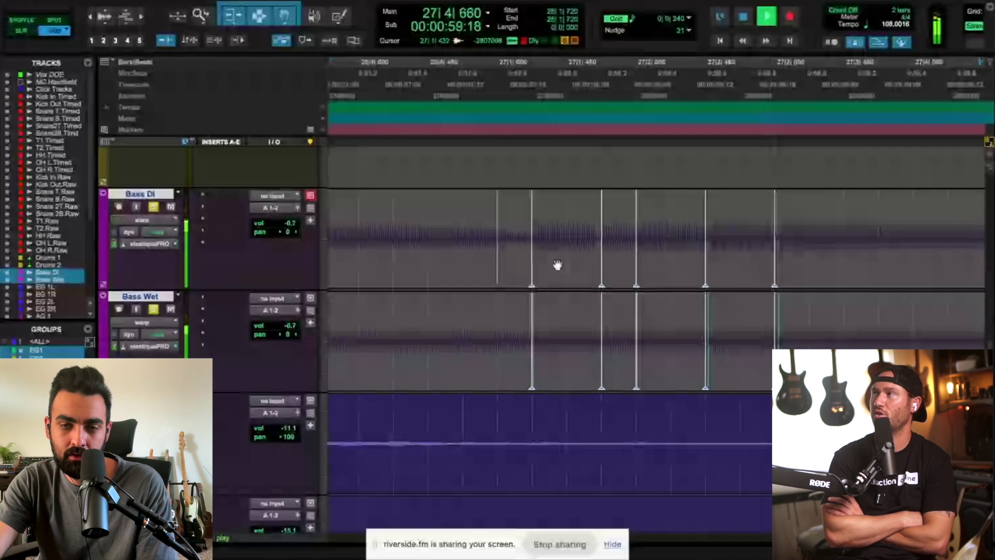
# Stop playback, move the bass warp marker at 27|1|240 to 27|1|480 and delete the one at 27|1|720.
pyautogui.press('space')
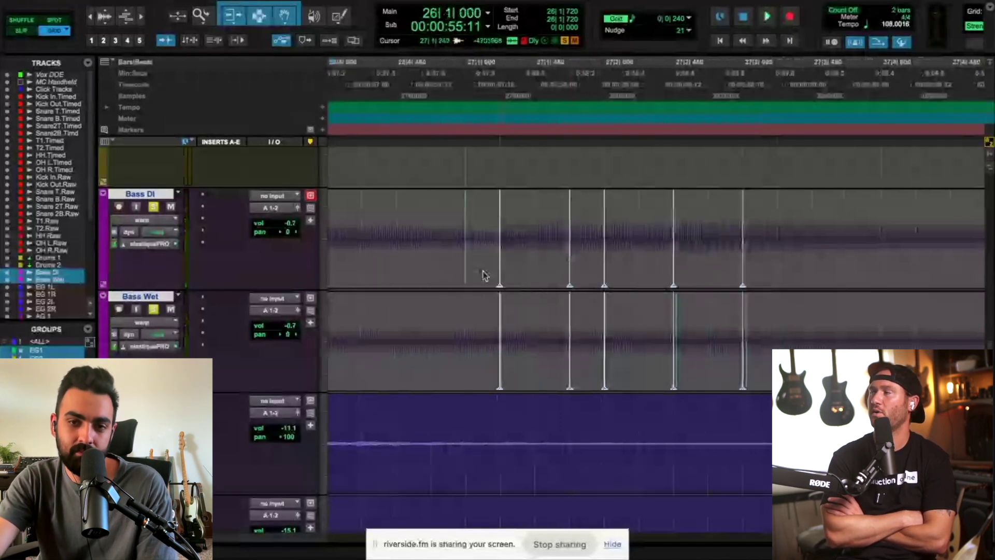
pyautogui.moveTo(499, 275); pyautogui.dragTo(535, 274)
pyautogui.keyDown('alt'); pyautogui.click(570, 273); pyautogui.keyUp('alt')
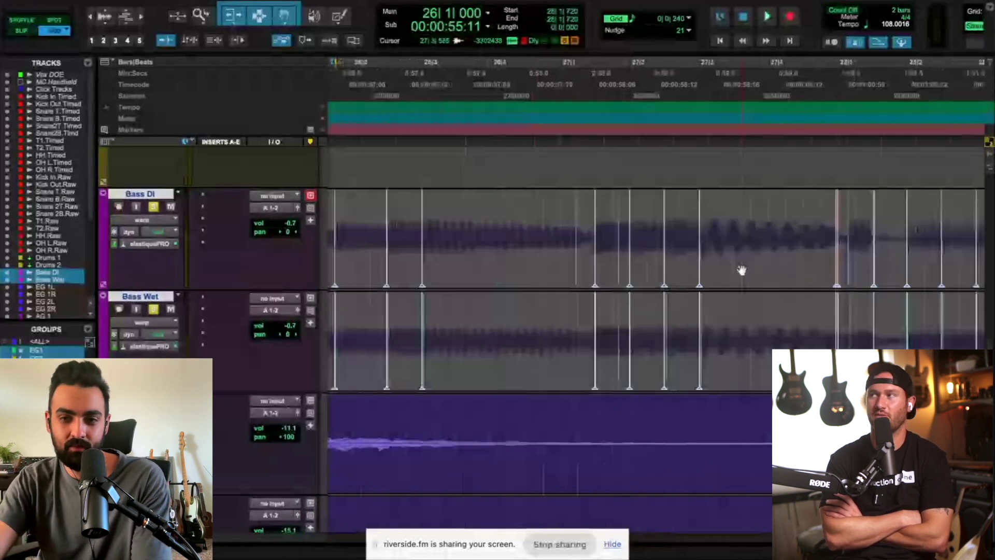
# Switch both bass tracks to waveform view, unsolo them and reduce the height of the tracks.
pyautogui.press('r')
pyautogui.press('r')
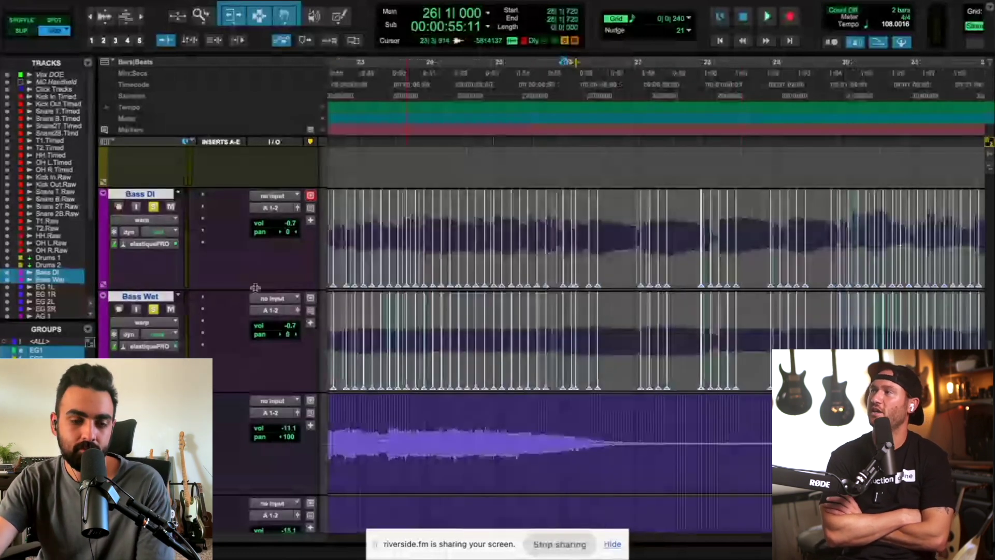
pyautogui.click(144, 322)
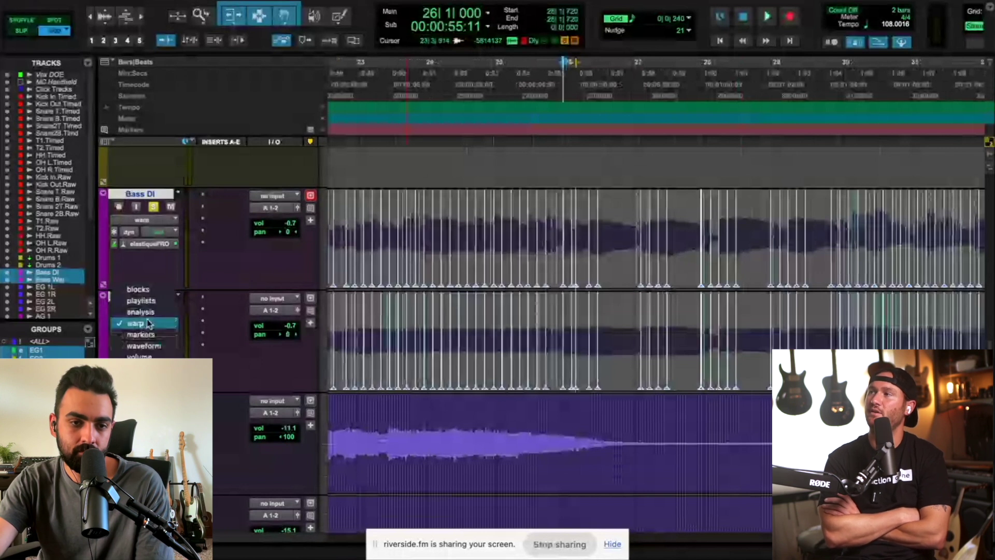
pyautogui.click(143, 345)
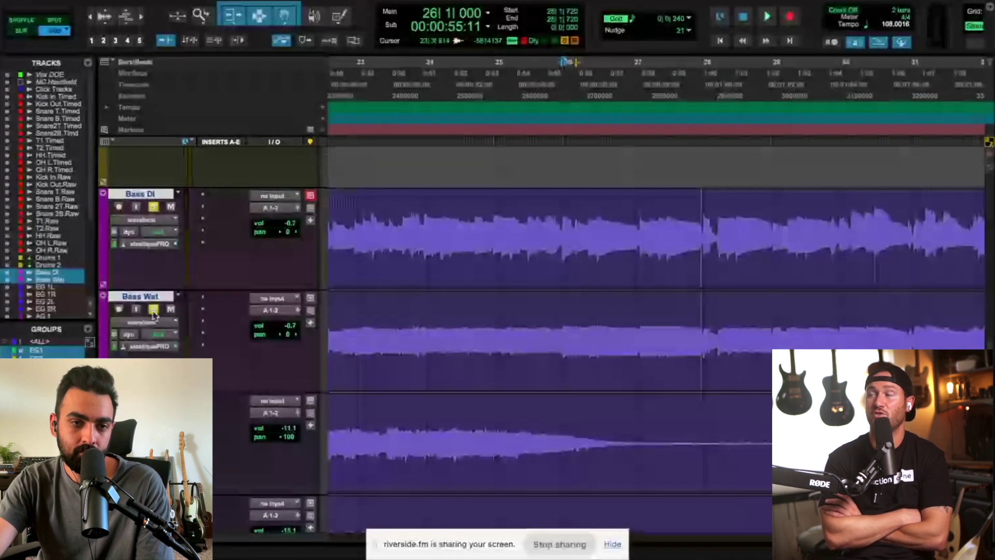
pyautogui.click(153, 311)
pyautogui.hotkey('ctrl', 'alt', 'Down')
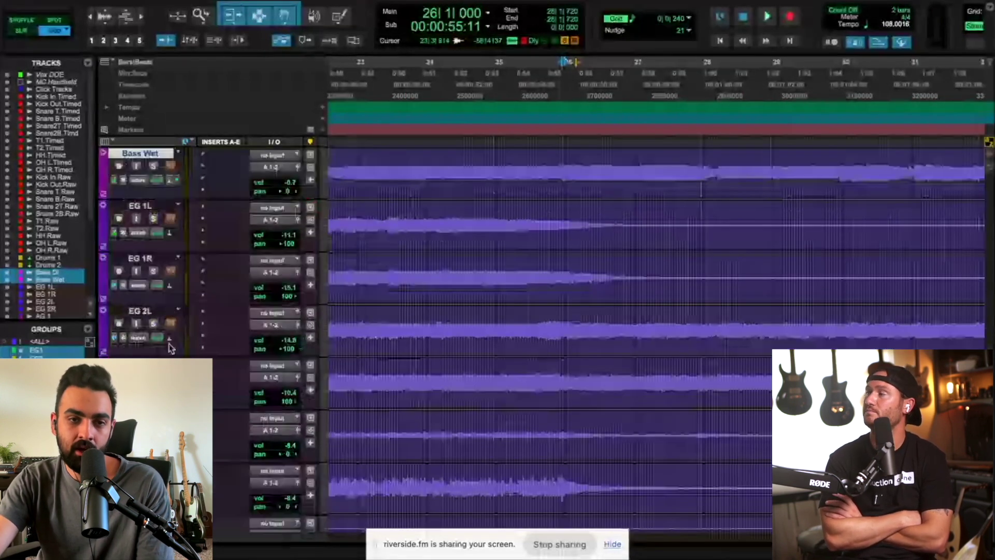
# Look over the session's tracks and choose Rhythmic as the Elastic Audio algorithm for Bass DI.
pyautogui.scroll(-10, 171, 347)
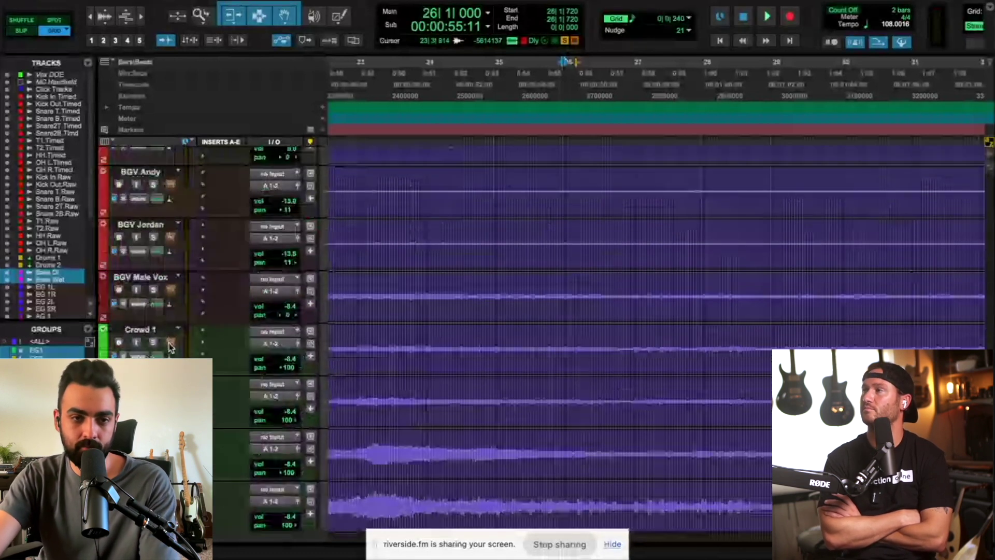
pyautogui.scroll(6, 169, 345)
pyautogui.press('r')
pyautogui.scroll(4, 154, 348)
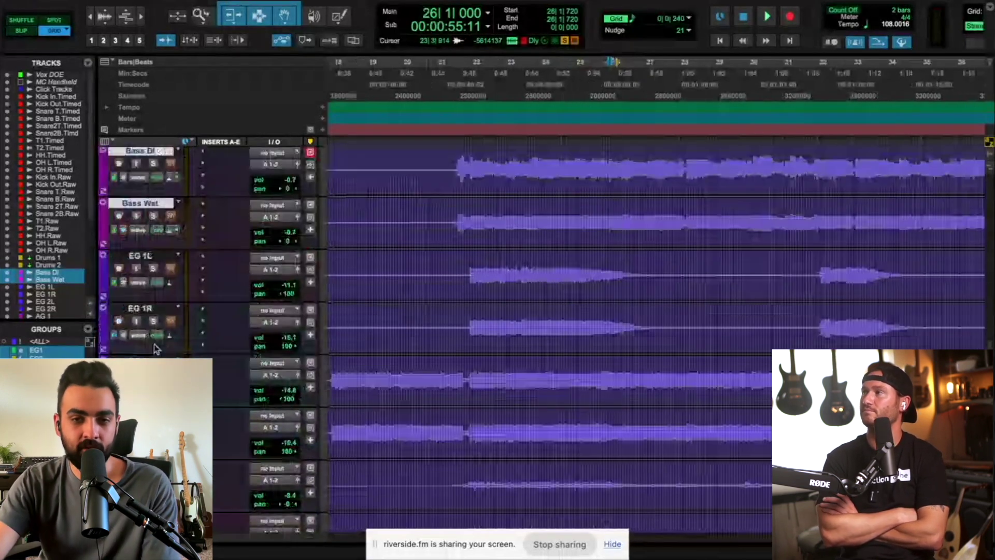
pyautogui.scroll(2, 159, 276)
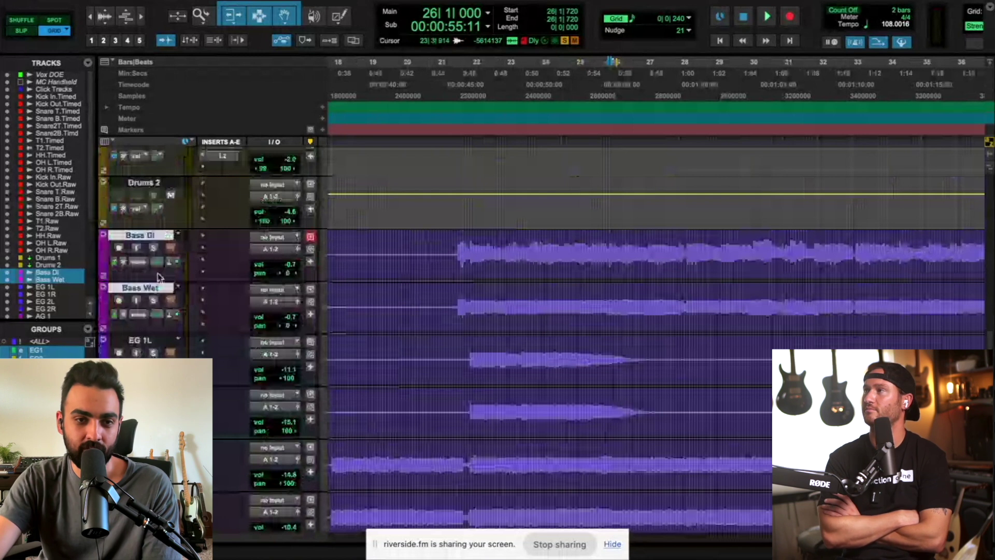
pyautogui.click(170, 262)
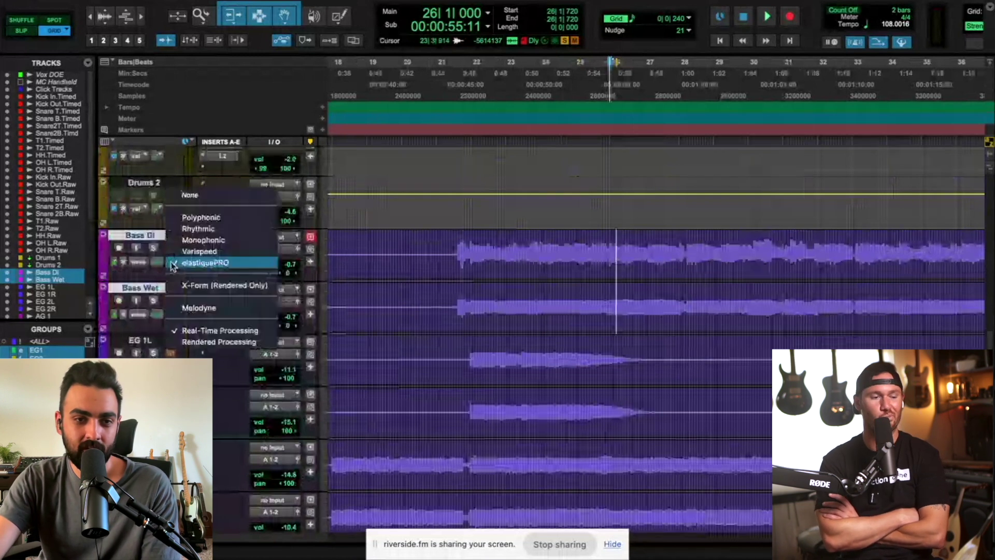
pyautogui.click(197, 228)
# Solo the tuned lead vocal track and play it from 26|1|000 with its waveform magnified.
pyautogui.scroll(-2, 224, 306)
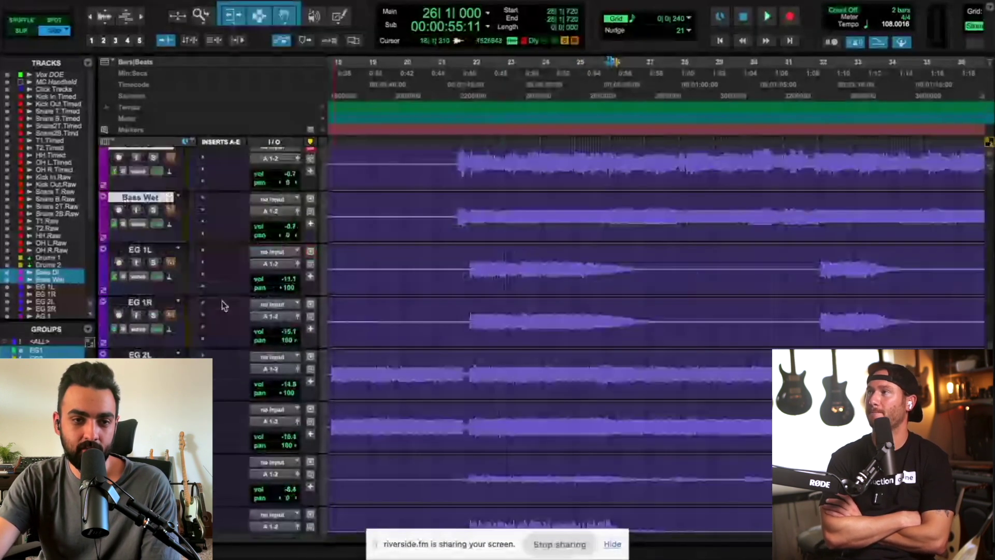
pyautogui.scroll(-10, 224, 306)
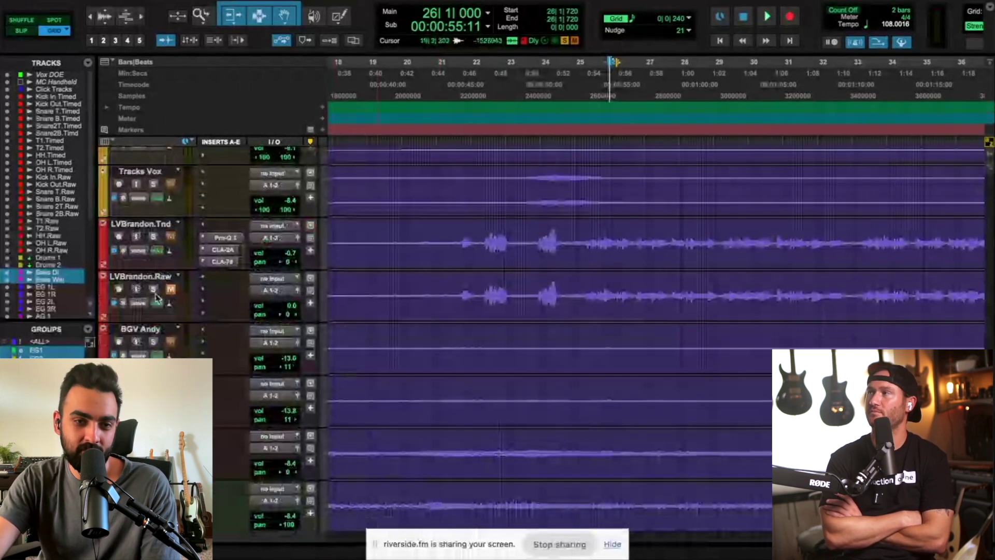
pyautogui.click(154, 236)
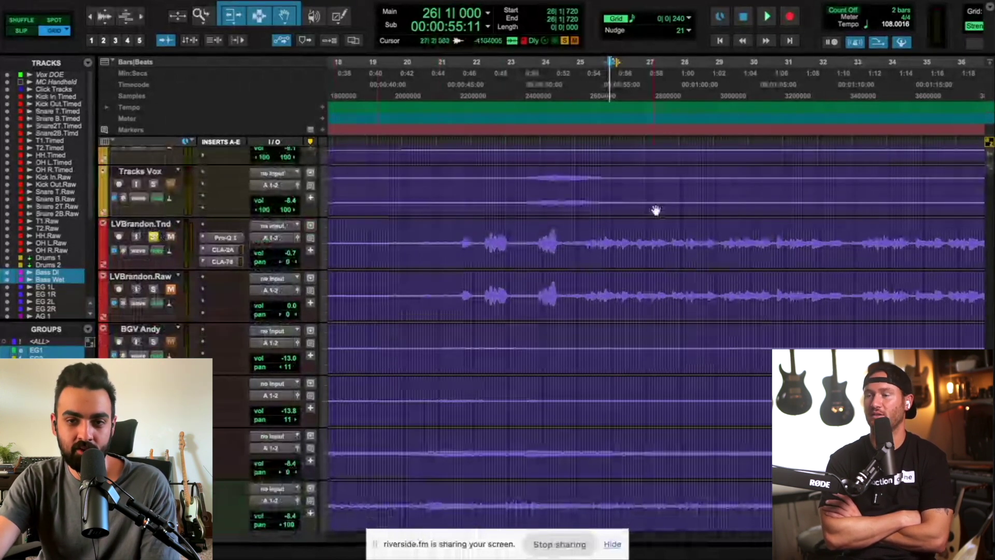
pyautogui.press('space')
pyautogui.press('t')
pyautogui.press('t')
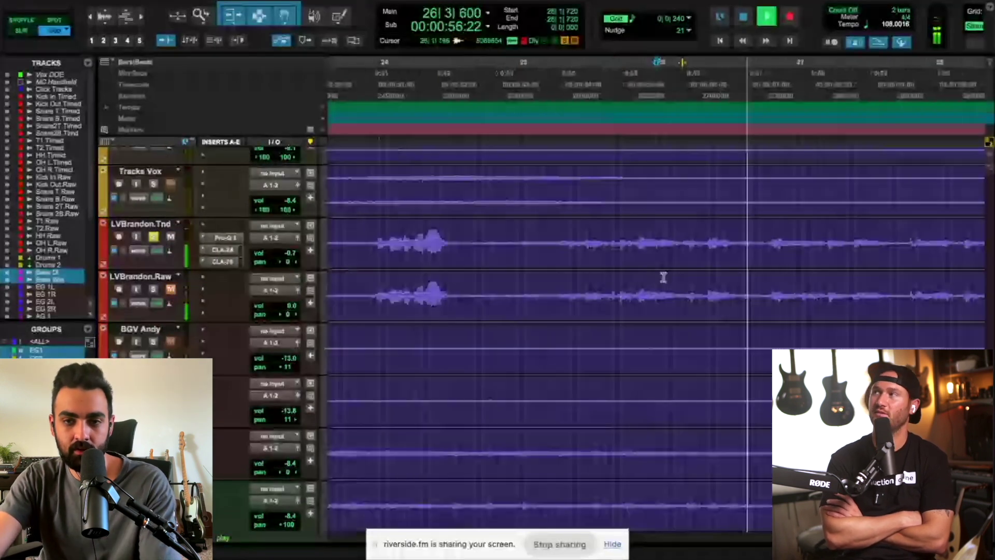
pyautogui.hscroll(3, 640, 280)
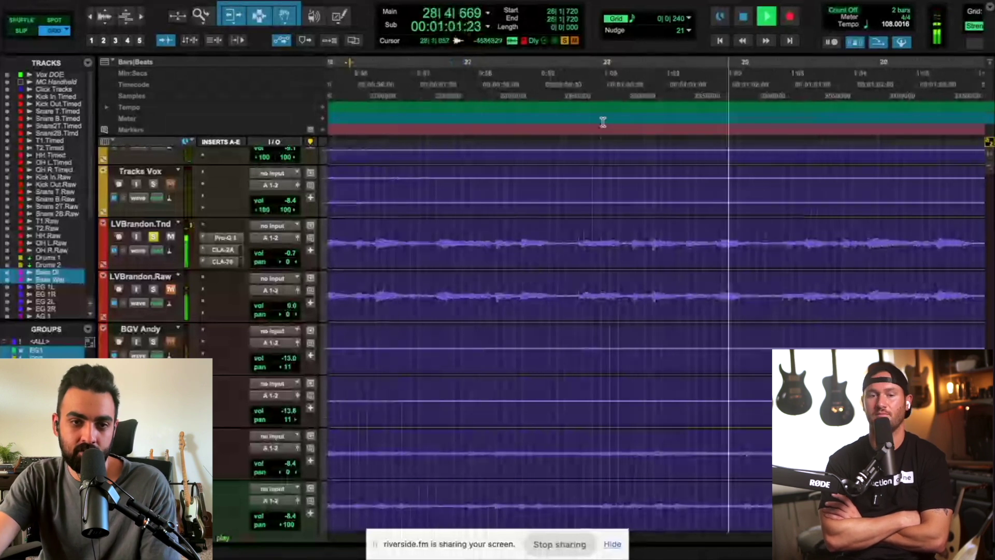
# Copy the tuned lead vocal's Pro-Q 3, CLA-2A and CLA-76 inserts to the raw vocal, and replay the tuned vocal soloed.
pyautogui.press('space')
pyautogui.click(153, 289)
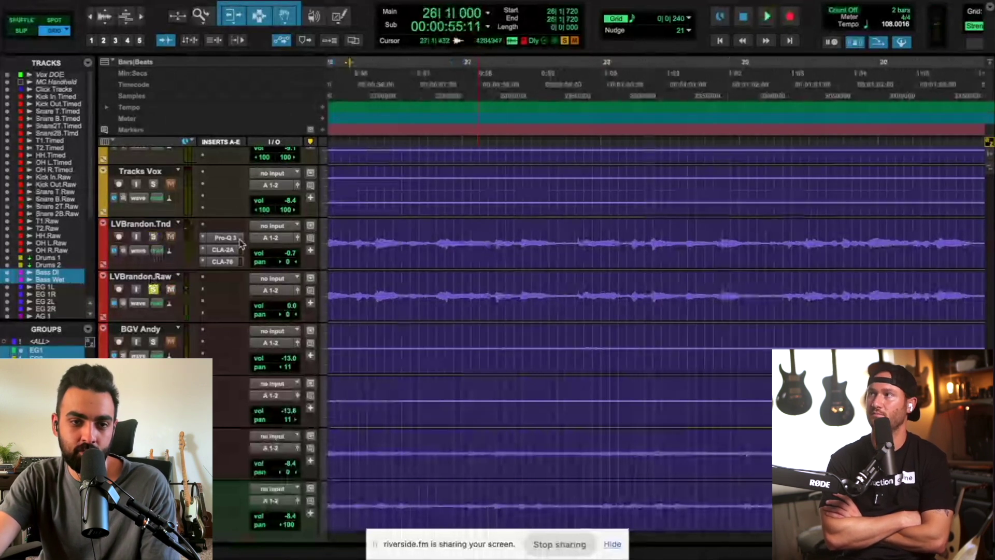
pyautogui.moveTo(228, 237); pyautogui.dragTo(227, 306)
pyautogui.click(153, 237)
pyautogui.press('space')
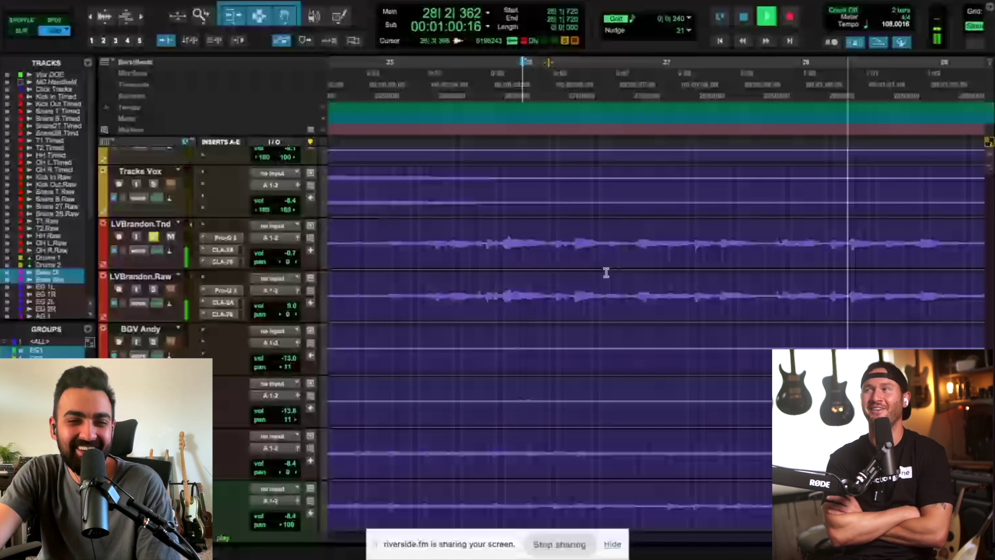
# Stop playback and switch the solo from the tuned lead vocal to the raw lead vocal.
pyautogui.press('space')
pyautogui.click(154, 290)
pyautogui.click(154, 237)
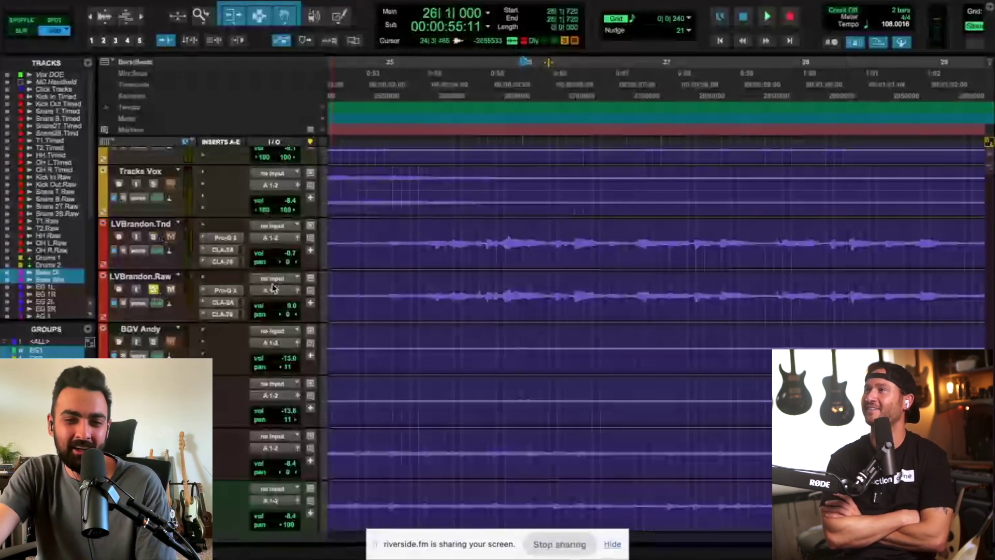
# Enlarge the track heights so all inserts on the tuned and raw lead vocals are shown.
pyautogui.moveTo(143, 320); pyautogui.dragTo(155, 333)
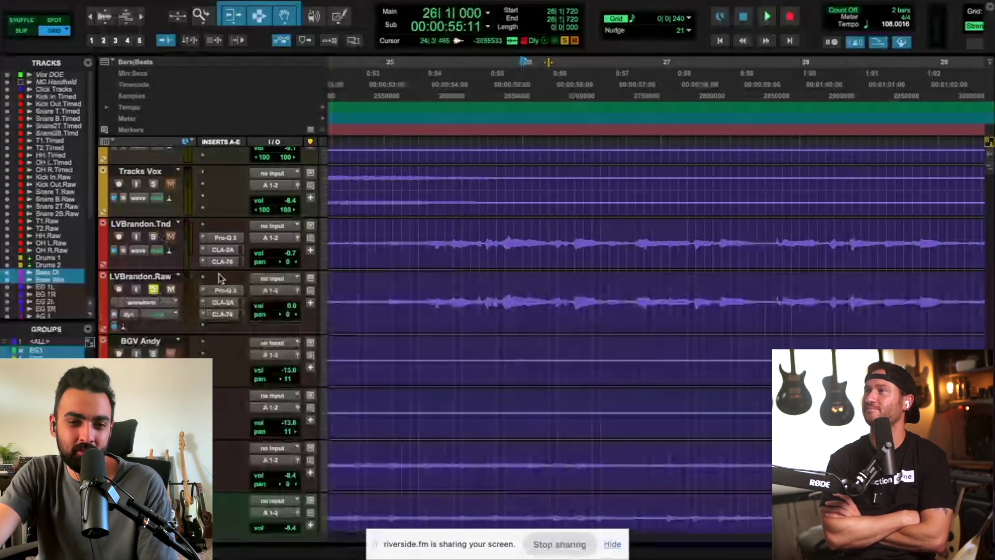
pyautogui.moveTo(159, 270); pyautogui.dragTo(157, 291)
pyautogui.scroll(-3, 157, 290)
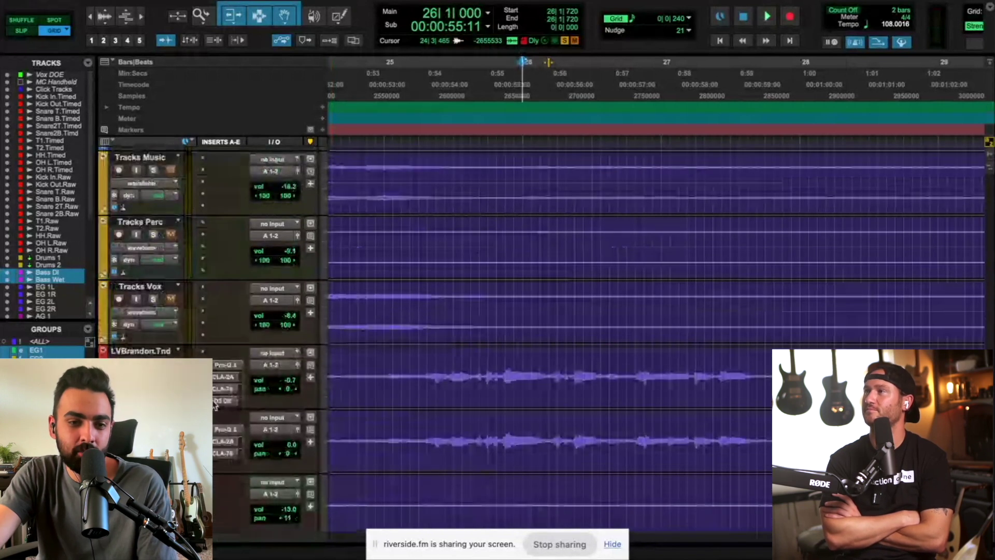
# Copy the tuned lead vocal's D3 DE insert to the raw lead vocal below CLA-76.
pyautogui.moveTo(224, 401); pyautogui.dragTo(222, 462)
pyautogui.scroll(-3, 507, 449)
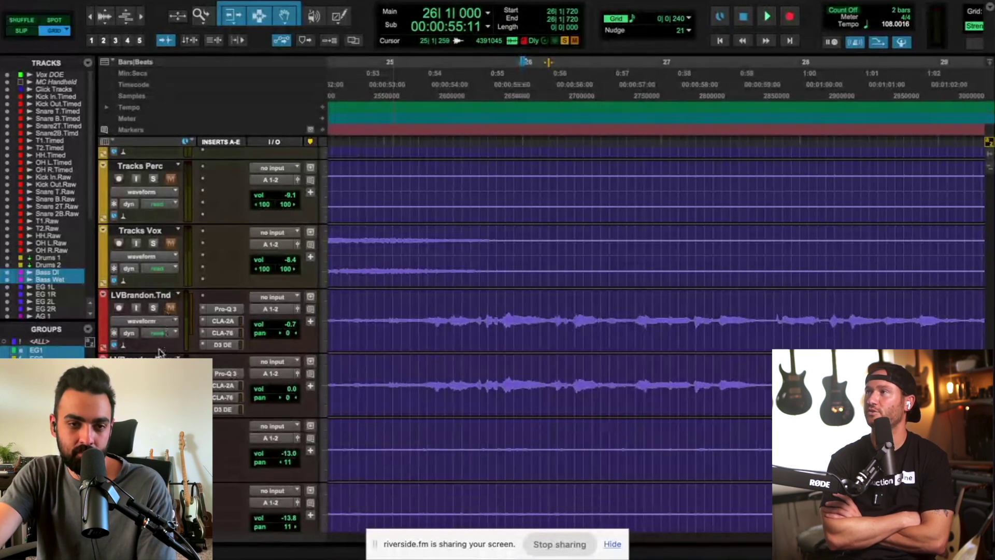
pyautogui.scroll(-3, 215, 365)
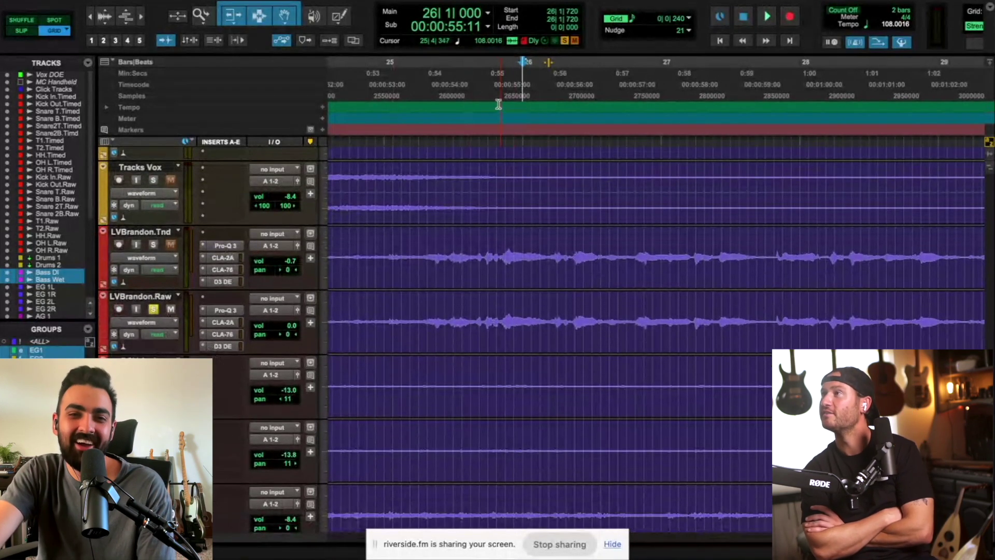
# Play the soloed raw lead vocal from 26|1|000, follow it past bar 28, and stop playback with the timeline zoomed out.
pyautogui.press('space')
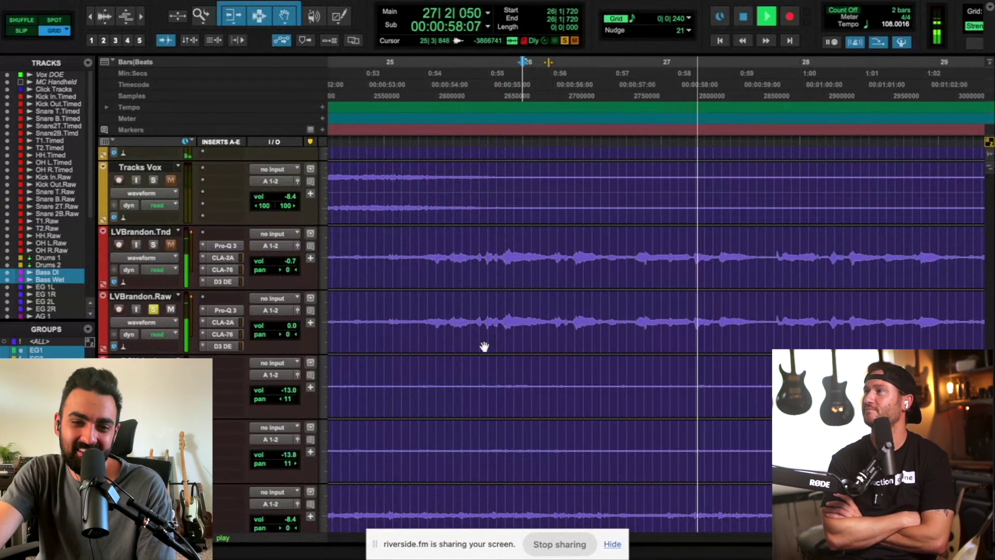
pyautogui.hscroll(2, 598, 333)
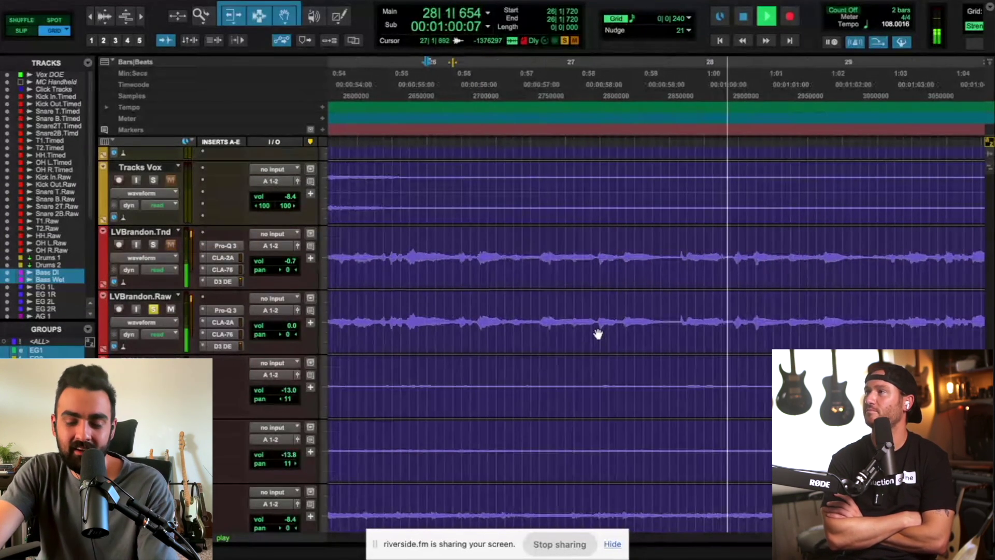
pyautogui.press('r')
pyautogui.press('r')
pyautogui.press('r')
pyautogui.press('space')
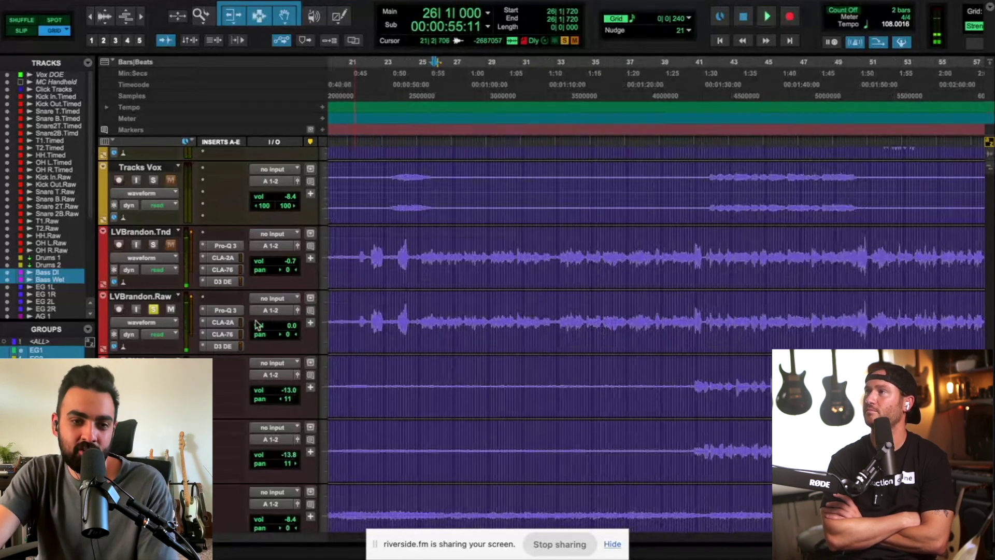
# Insert Melodyne (mono) above Pro-Q 3 on the raw lead vocal, and try to activate it before cancelling the activation.
pyautogui.click(207, 304)
pyautogui.write('melo')
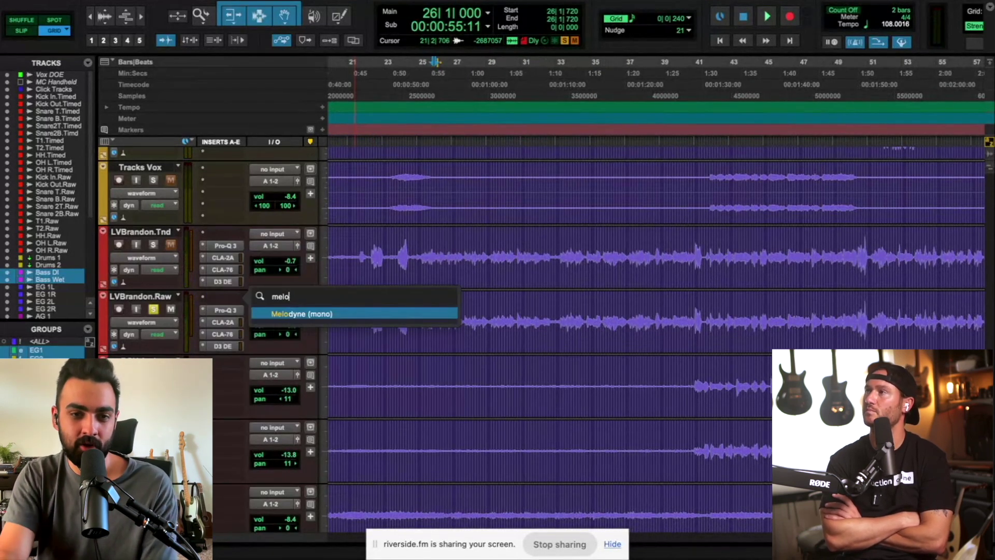
pyautogui.press('Return')
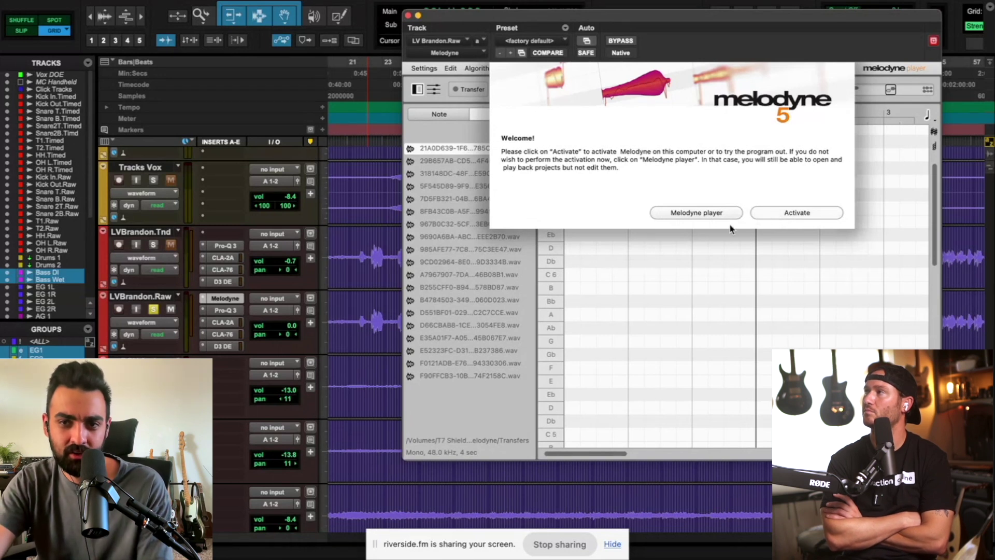
pyautogui.click(752, 218)
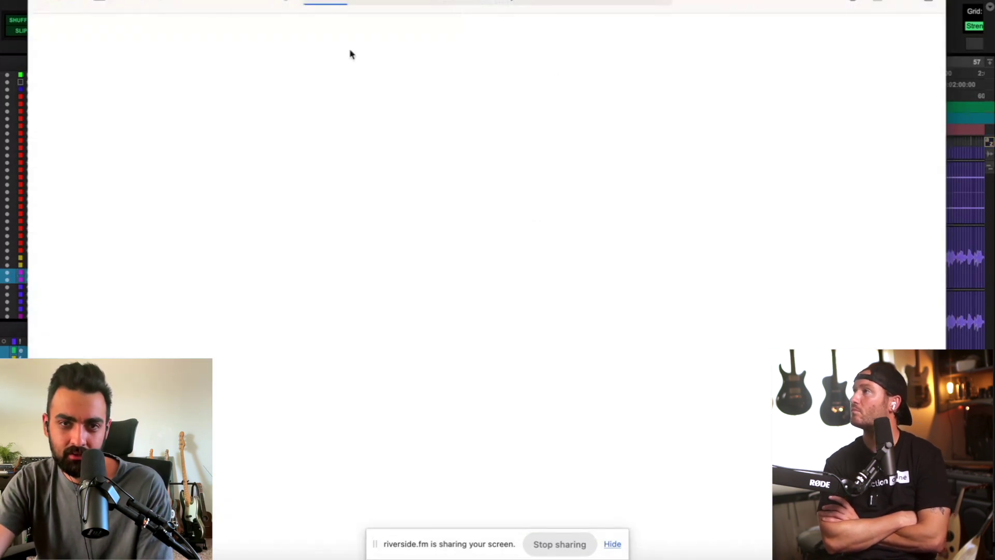
pyautogui.click(955, 3)
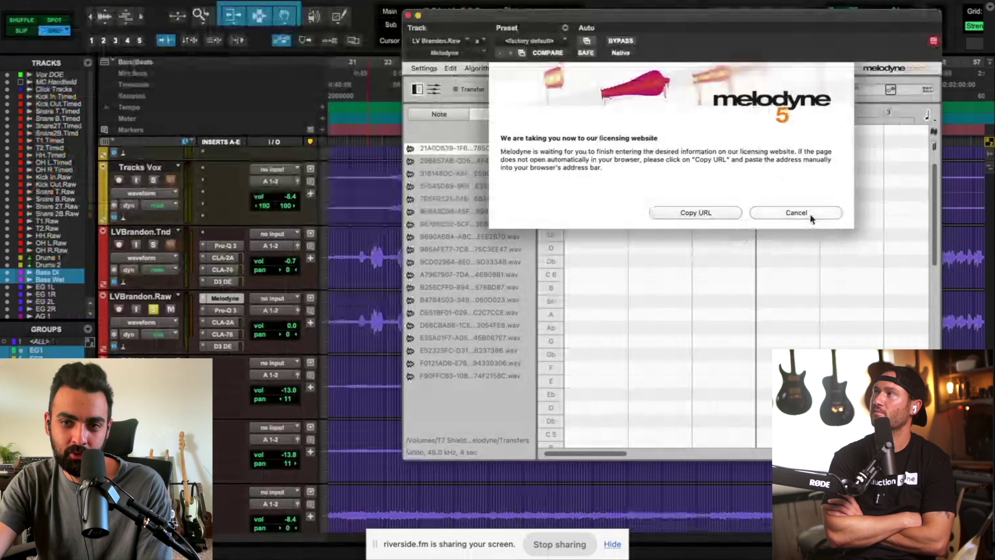
pyautogui.click(803, 267)
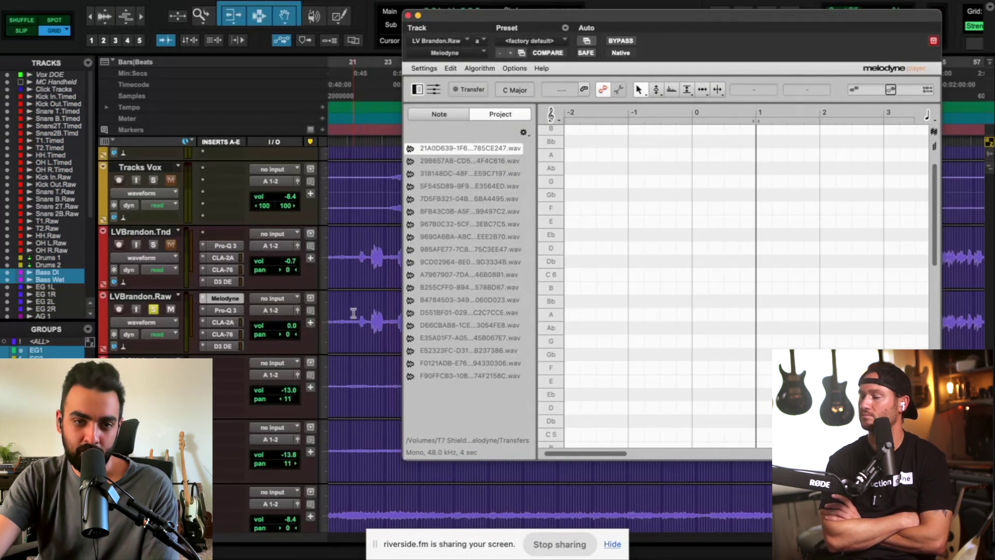
# Reposition and enlarge the Melodyne window so its pitch grid covers more bars and octaves.
pyautogui.moveTo(500, 15); pyautogui.dragTo(341, 9)
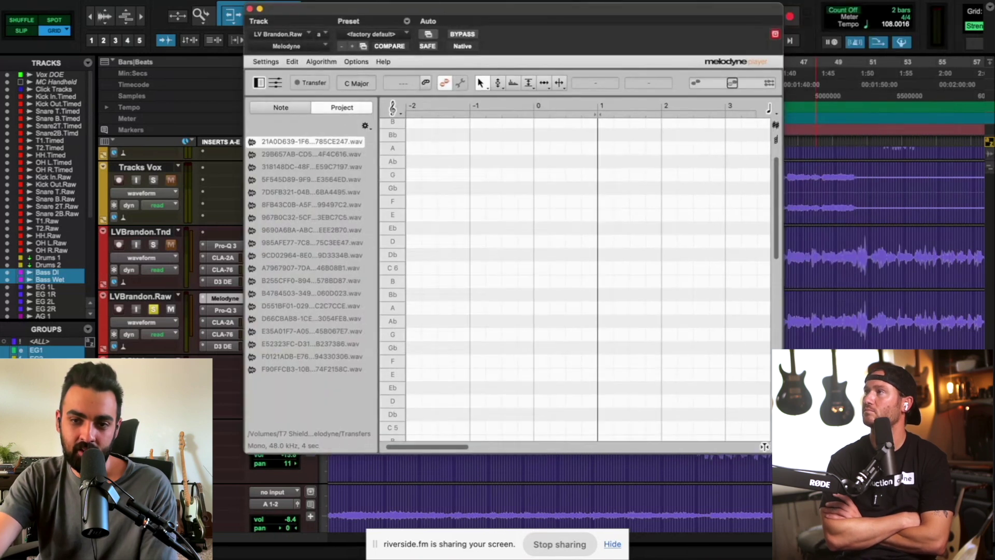
pyautogui.moveTo(766, 447); pyautogui.dragTo(930, 528)
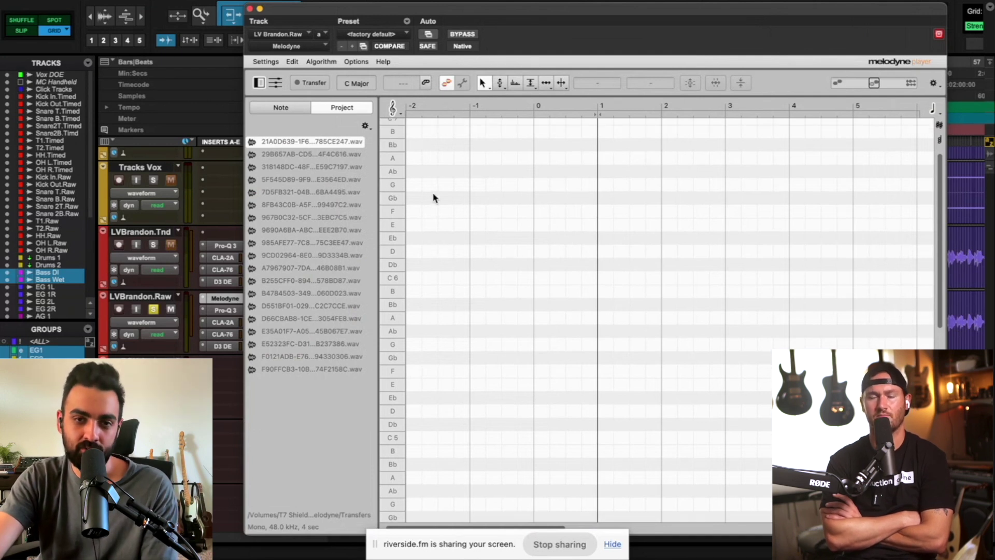
pyautogui.scroll(1, 433, 195)
pyautogui.moveTo(509, 235); pyautogui.dragTo(447, 185)
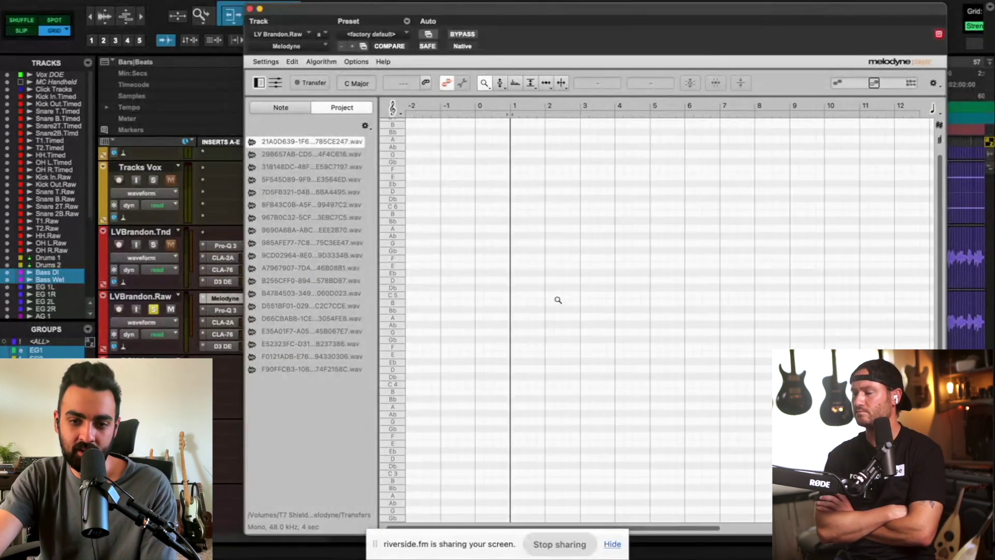
# Hide the screen-sharing notice and return from the Riverside browser window to Melodyne.
pyautogui.click(608, 548)
pyautogui.click(611, 546)
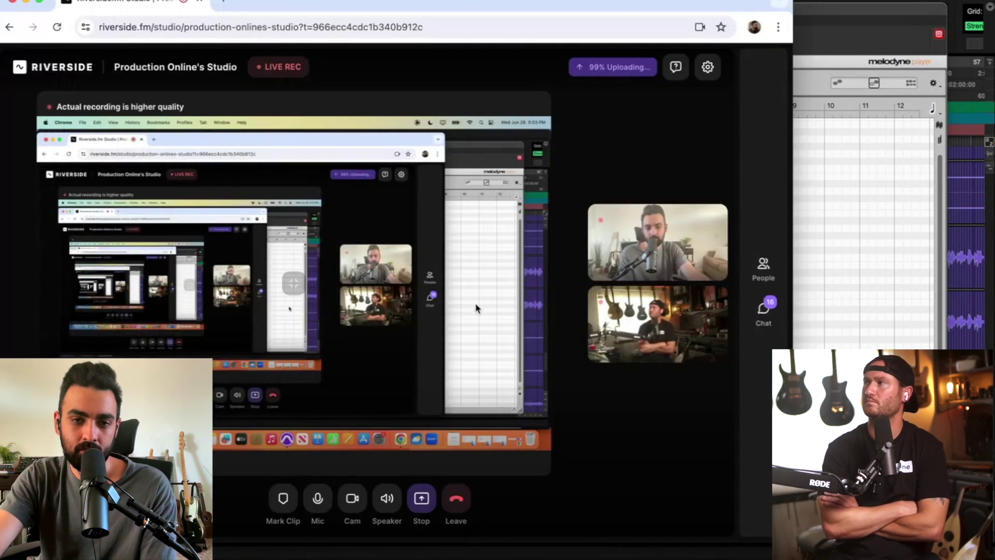
pyautogui.click(862, 320)
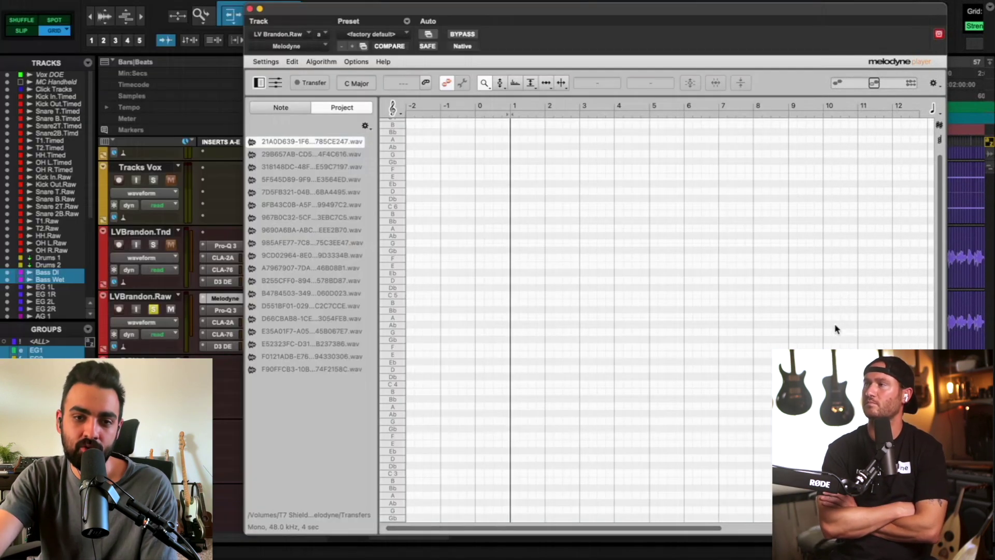
pyautogui.hscroll(2, 457, 332)
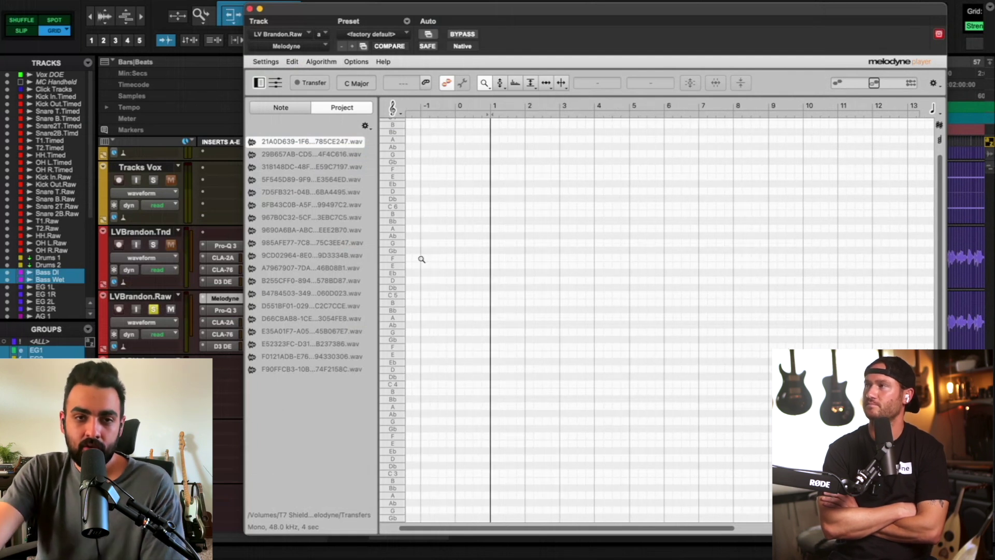
# Select the raw lead vocal track and close its Melodyne window after moving it aside.
pyautogui.click(162, 297)
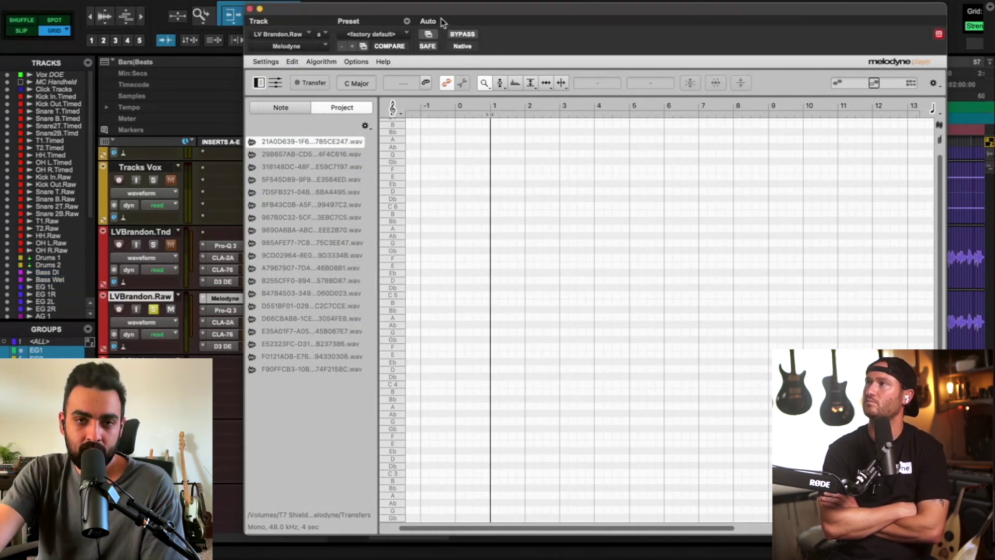
pyautogui.moveTo(454, 13); pyautogui.dragTo(399, 0)
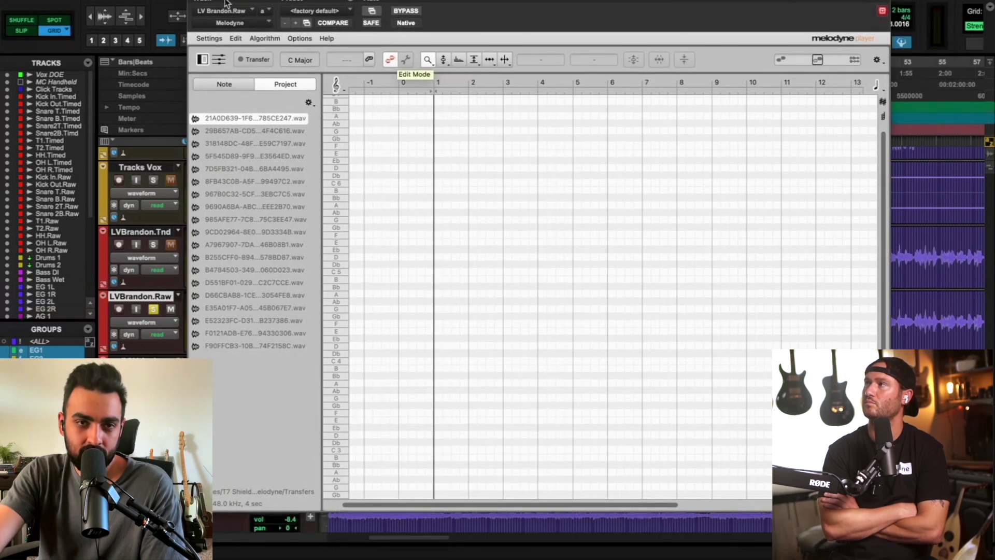
pyautogui.click(194, 1)
# Switch to the browser and examine the activation options on the Celemony licence page.
pyautogui.press('super+Tab')
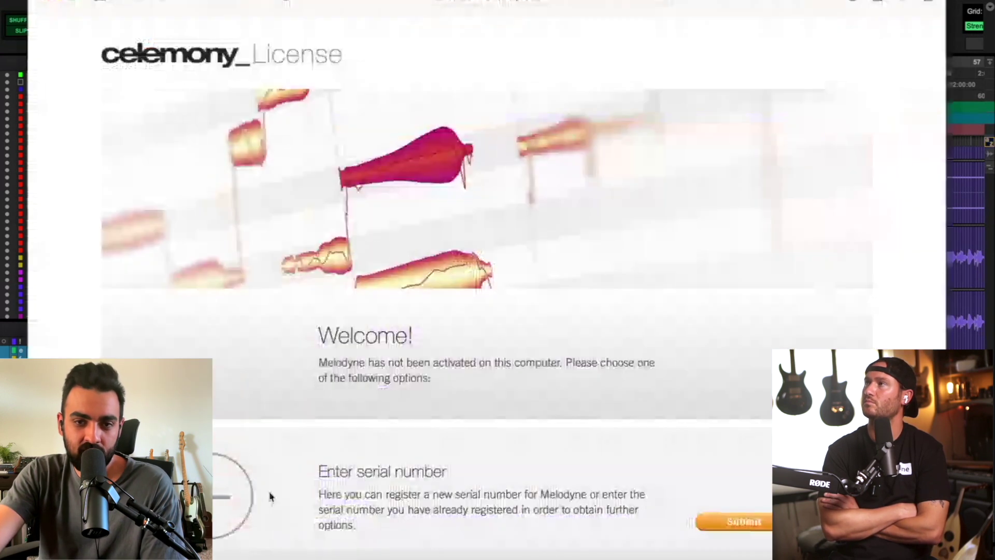
pyautogui.scroll(-1, 587, 467)
pyautogui.scroll(1, 586, 466)
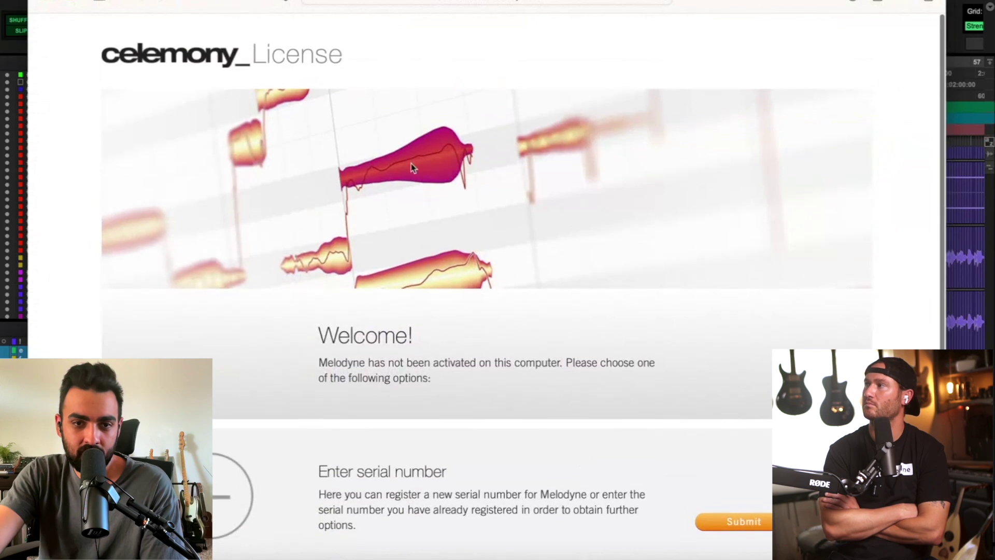
pyautogui.scroll(-3, 508, 224)
pyautogui.scroll(-5, 586, 280)
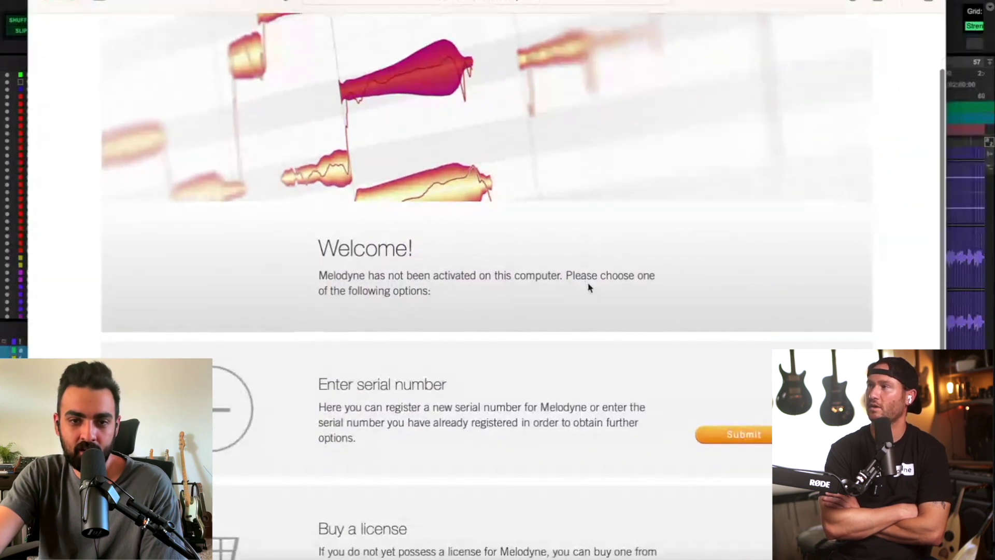
pyautogui.scroll(6, 592, 303)
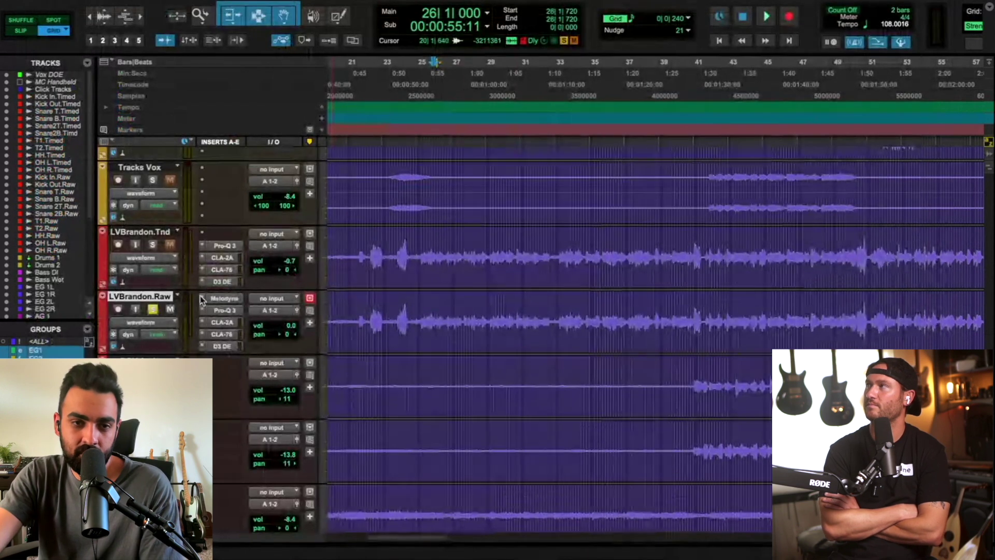
# Remove the Melodyne insert from the raw lead vocal track.
pyautogui.click(202, 299)
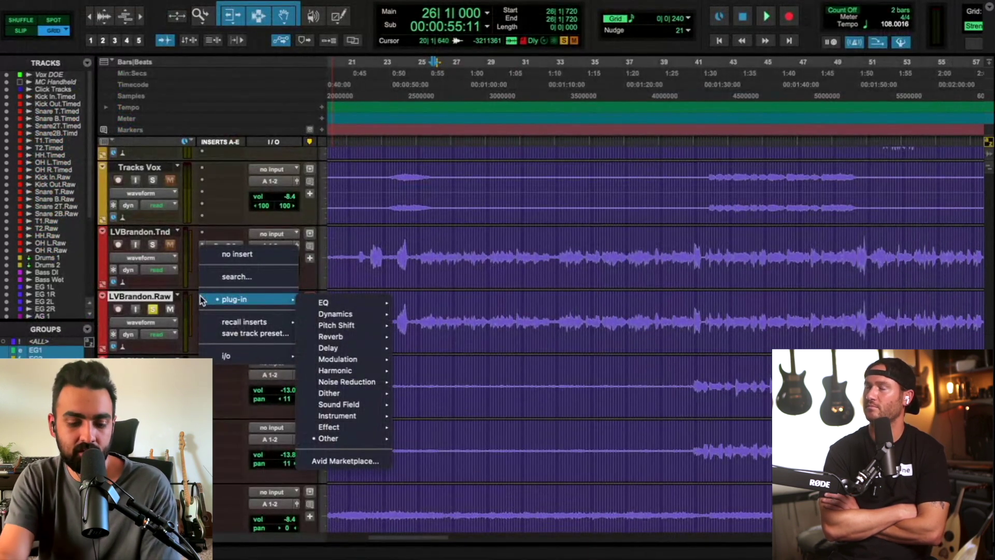
pyautogui.press('Escape')
pyautogui.keyDown('super'); pyautogui.click(201, 296); pyautogui.keyUp('super')
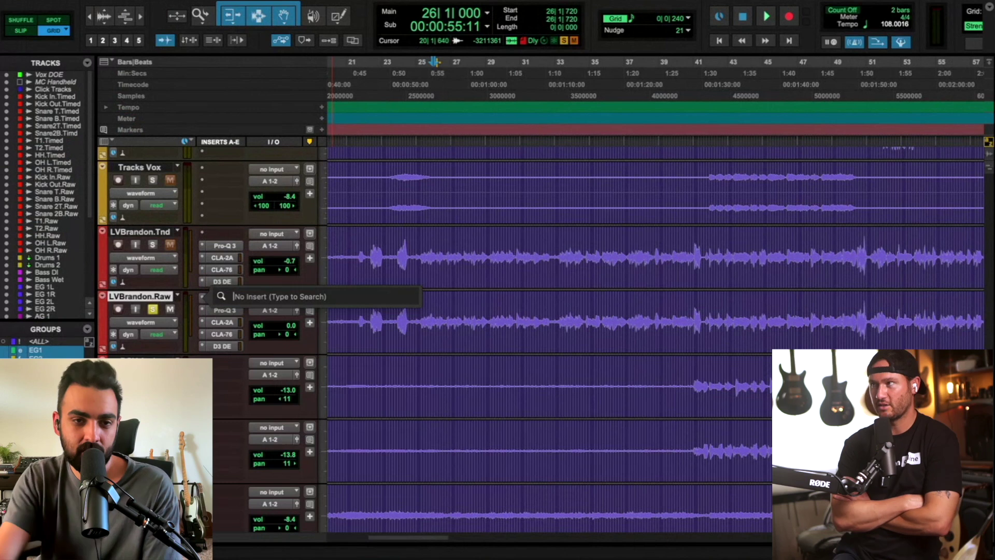
pyautogui.click(201, 299)
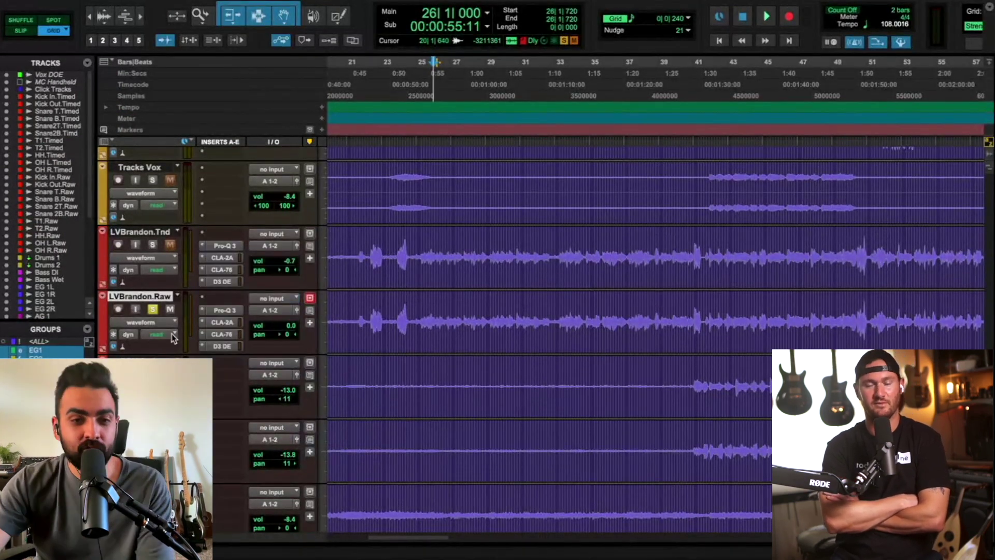
# Insert Melodyne on the raw lead vocal again, check its pitch grid for notes, and close the plug-in window.
pyautogui.click(214, 303)
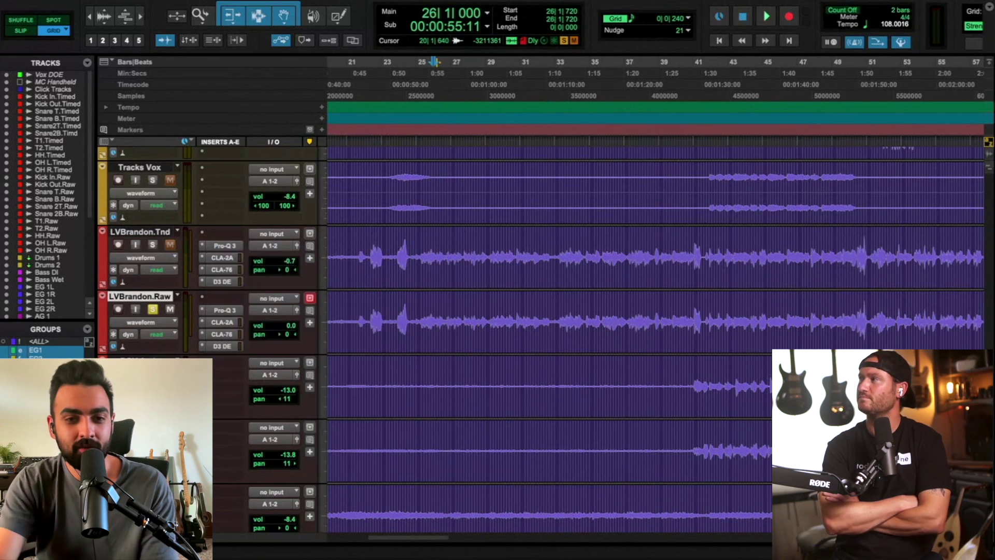
pyautogui.click(415, 311)
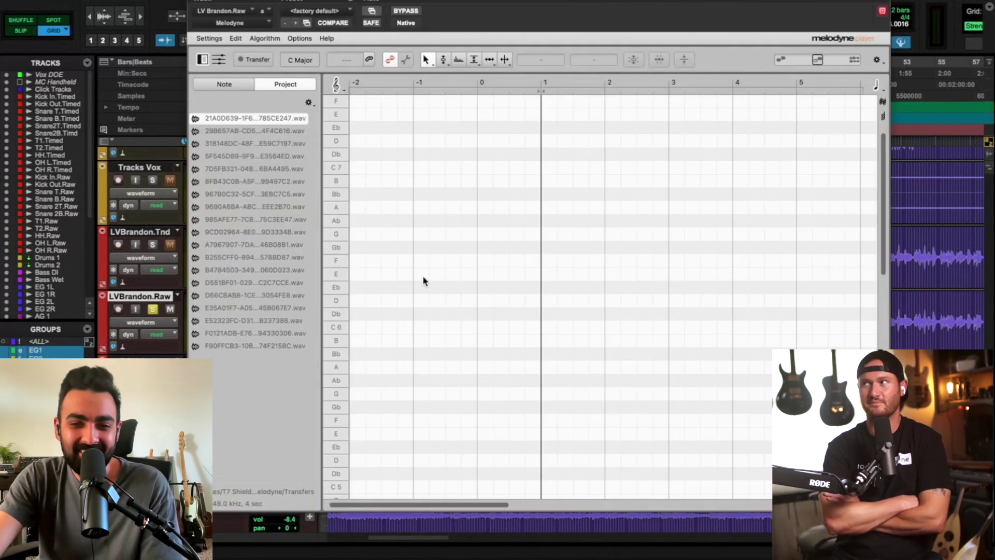
pyautogui.scroll(-10, 619, 170)
pyautogui.hscroll(2, 619, 170)
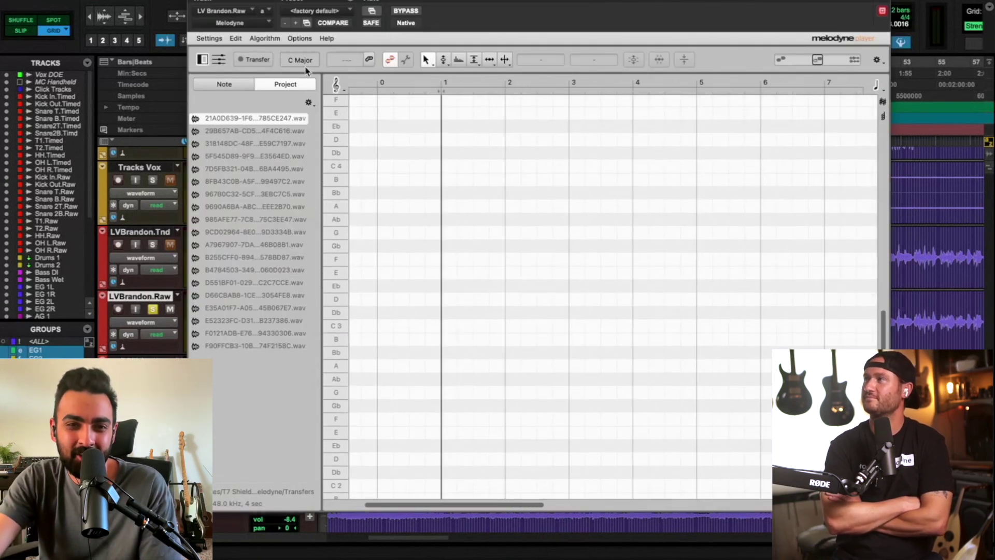
pyautogui.click(201, 2)
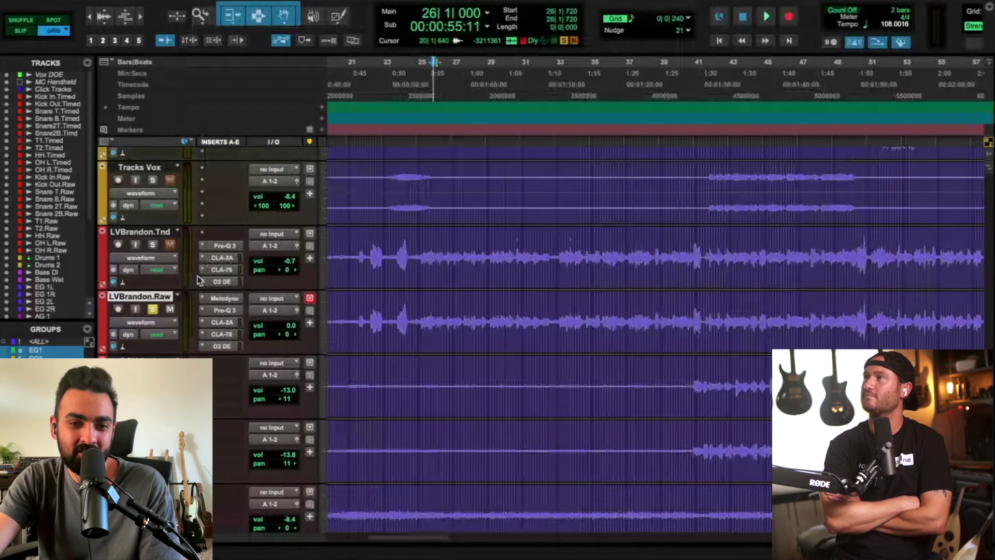
# Reload the raw lead vocal's Melodyne insert and commit the selected track offline with Source Tracks set to Do Nothing.
pyautogui.click(204, 302)
pyautogui.click(227, 258)
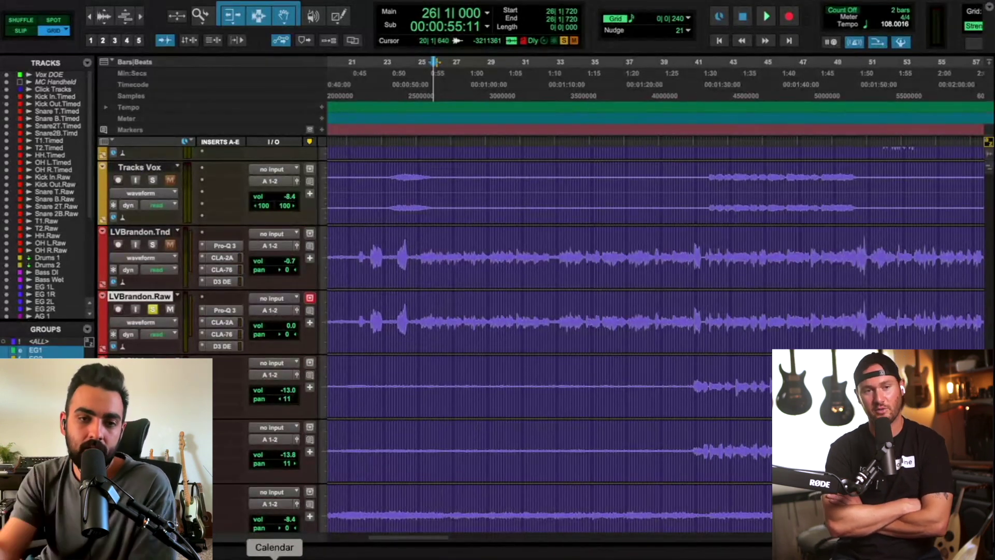
pyautogui.click(231, 305)
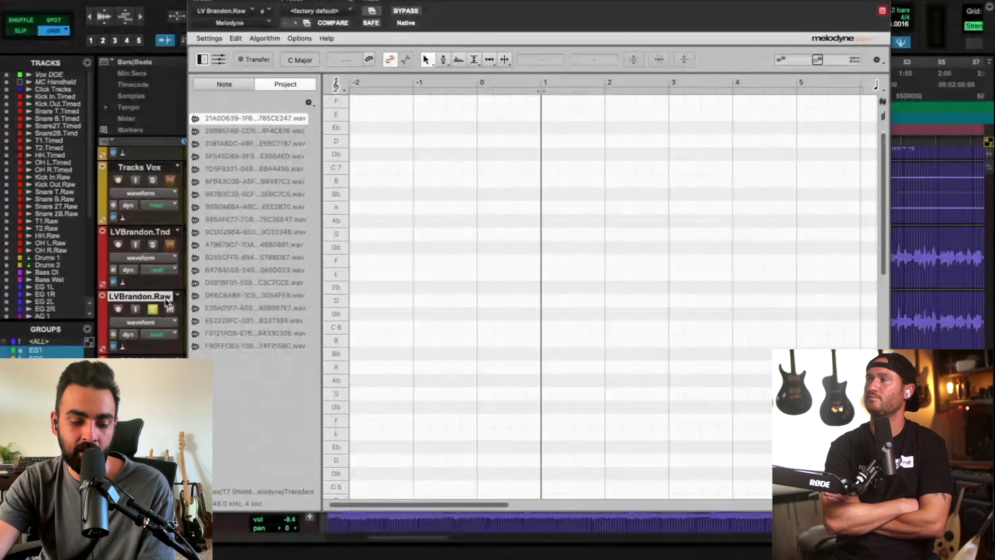
pyautogui.hotkey('alt', 'shift', 'c')
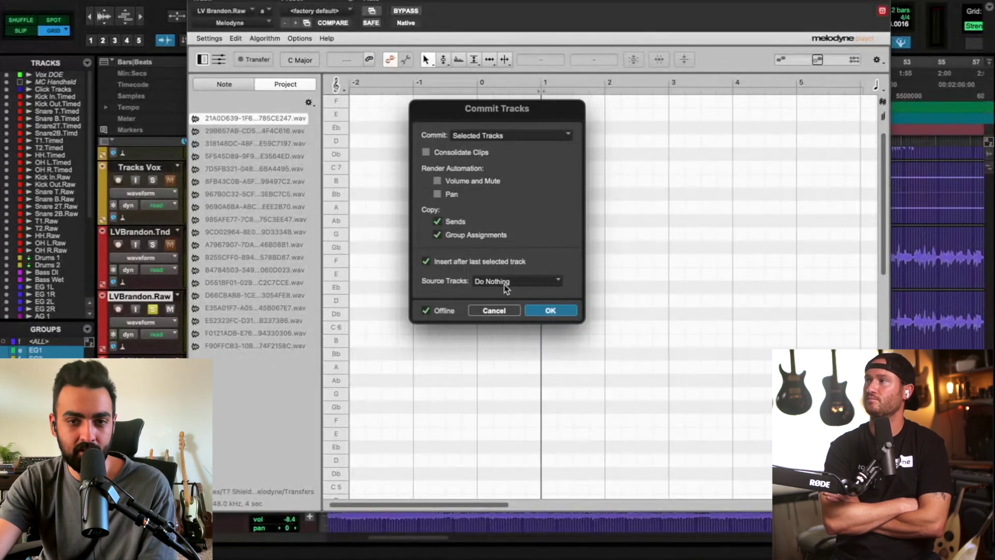
pyautogui.click(538, 311)
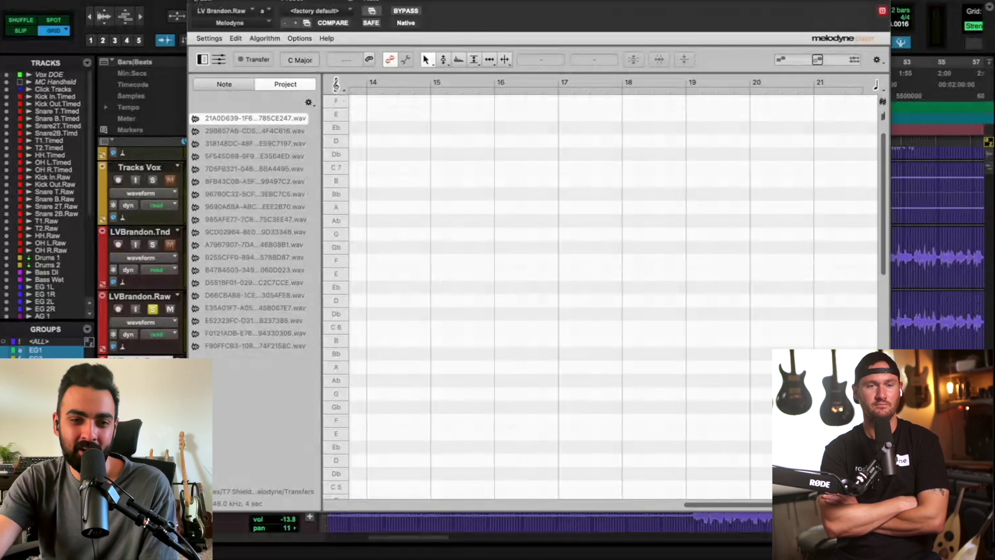
# Close the Melodyne window and delete the committed copy of the raw lead vocal track, including its active clips.
pyautogui.click(196, 2)
pyautogui.rightClick(167, 361)
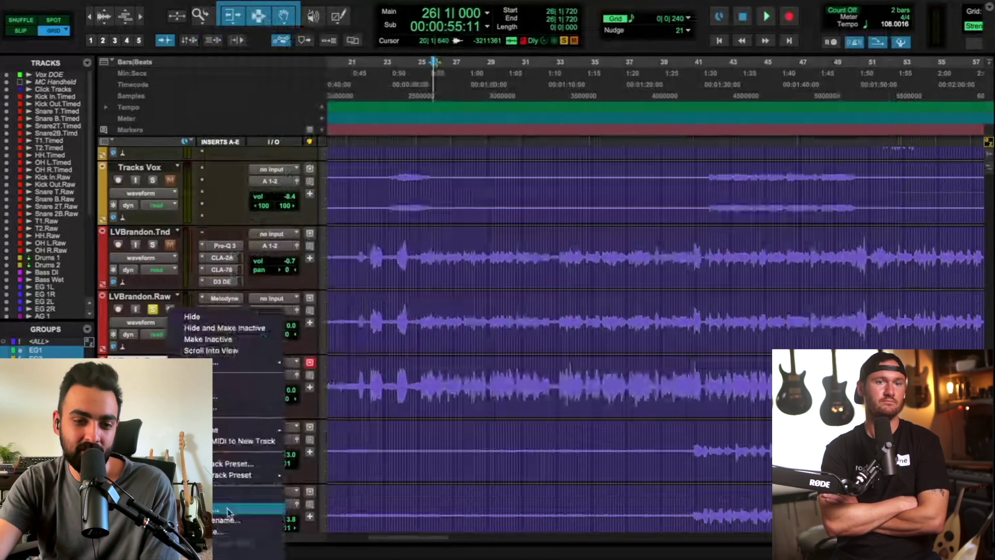
pyautogui.click(228, 531)
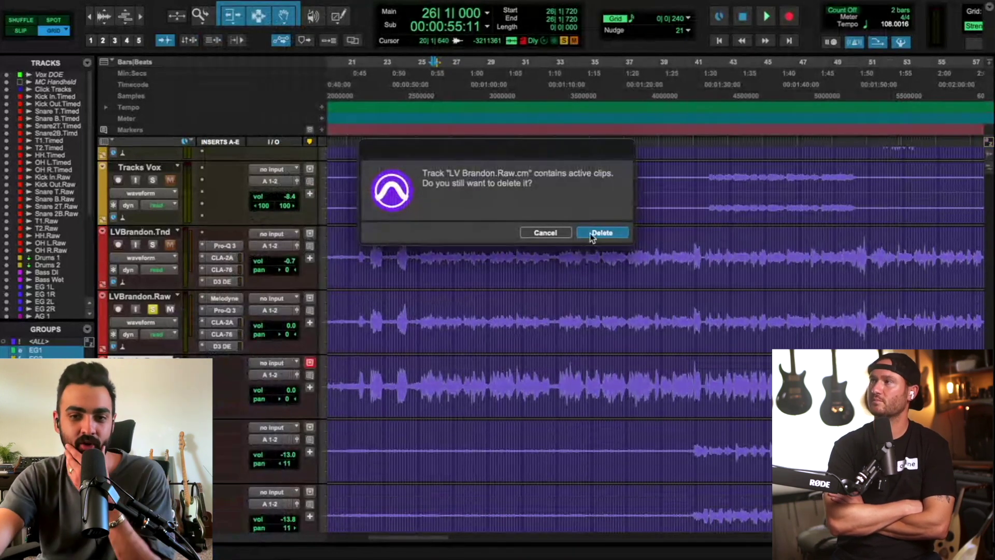
pyautogui.press('Return')
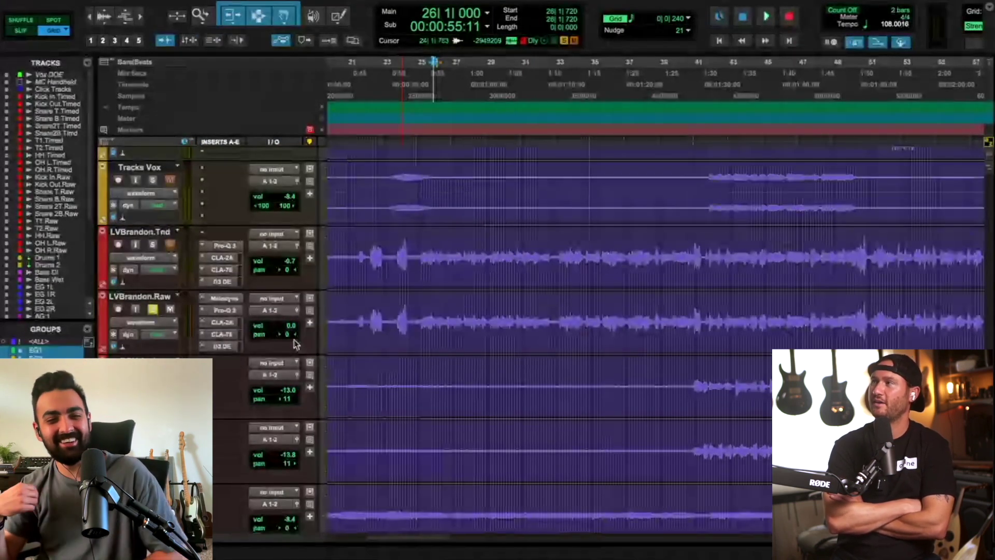
# Remove Melodyne from the raw lead vocal's inserts and clear the track's solo.
pyautogui.click(204, 300)
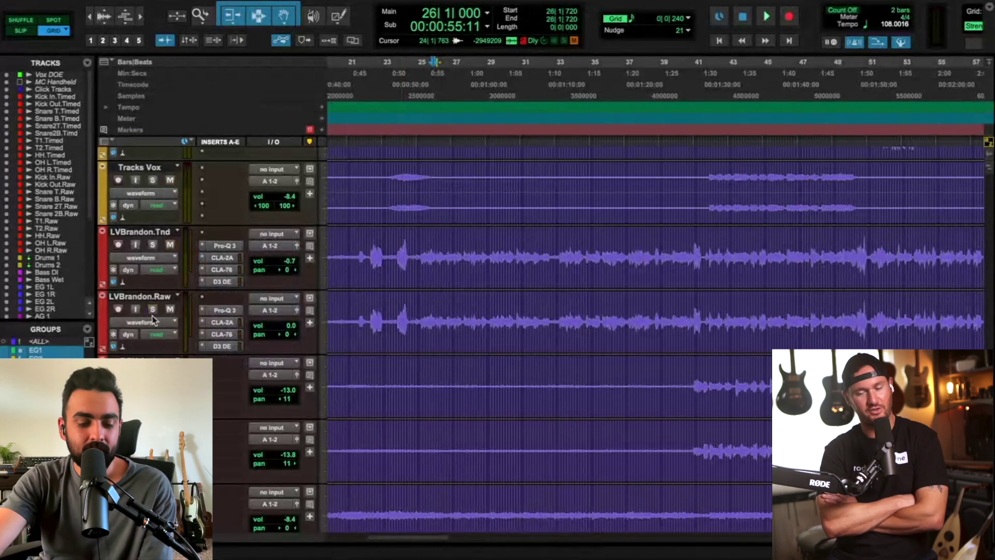
pyautogui.scroll(1, 226, 361)
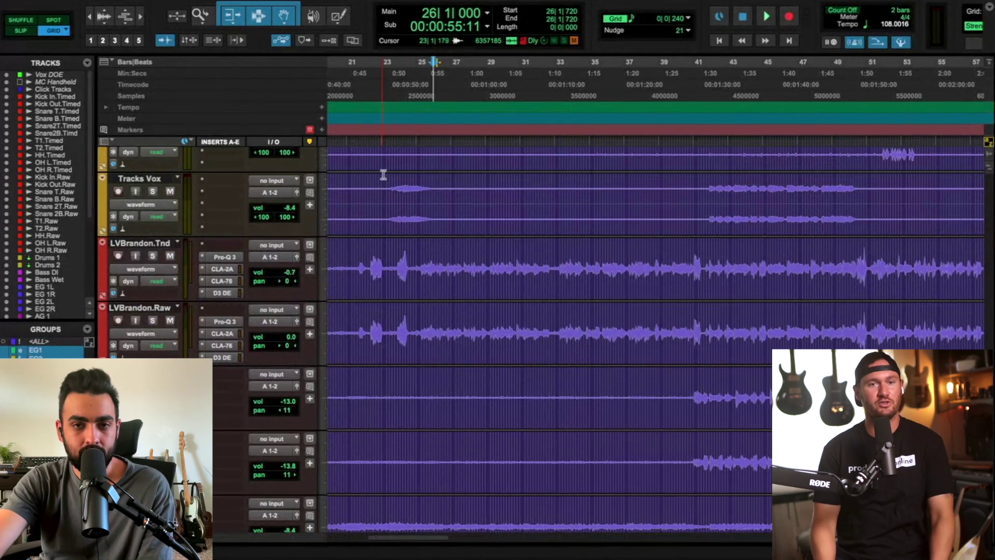
pyautogui.scroll(8, 498, 226)
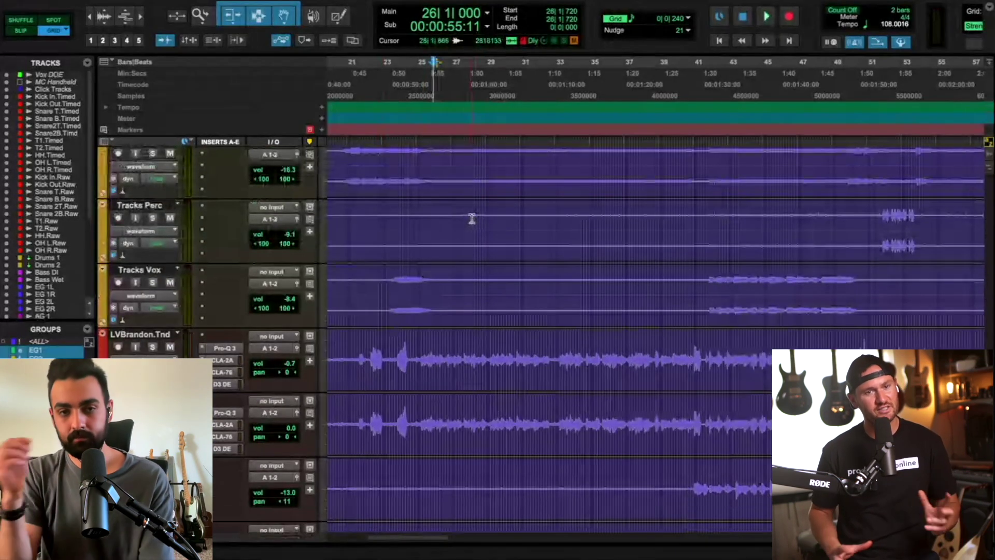